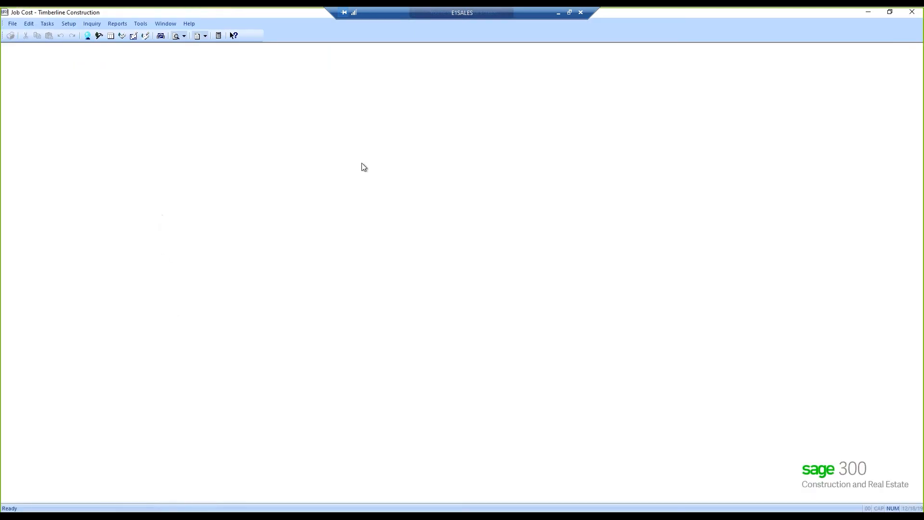
Bring up the first job in Job Setup, review its general and billing information, and close the setup window.
{"action": "left_click", "coordinate": [71, 24]}
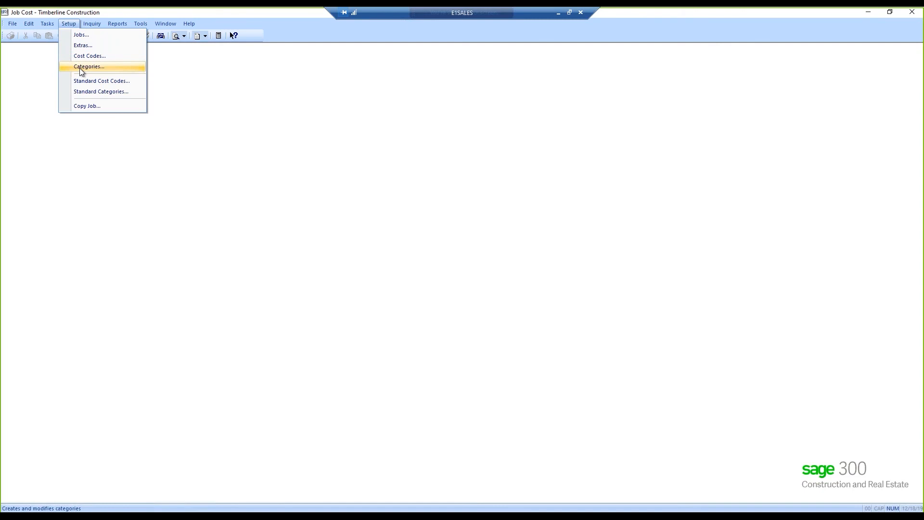
{"action": "left_click", "coordinate": [93, 35]}
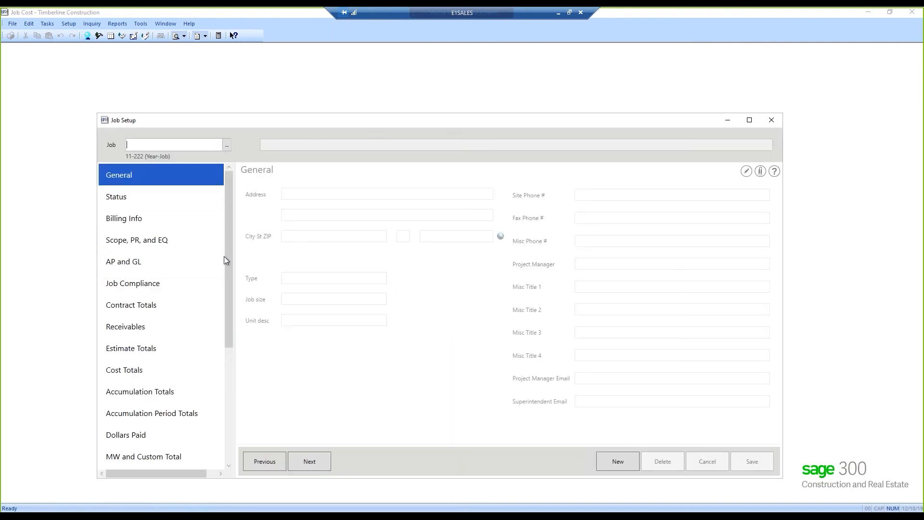
{"action": "left_click", "coordinate": [316, 463]}
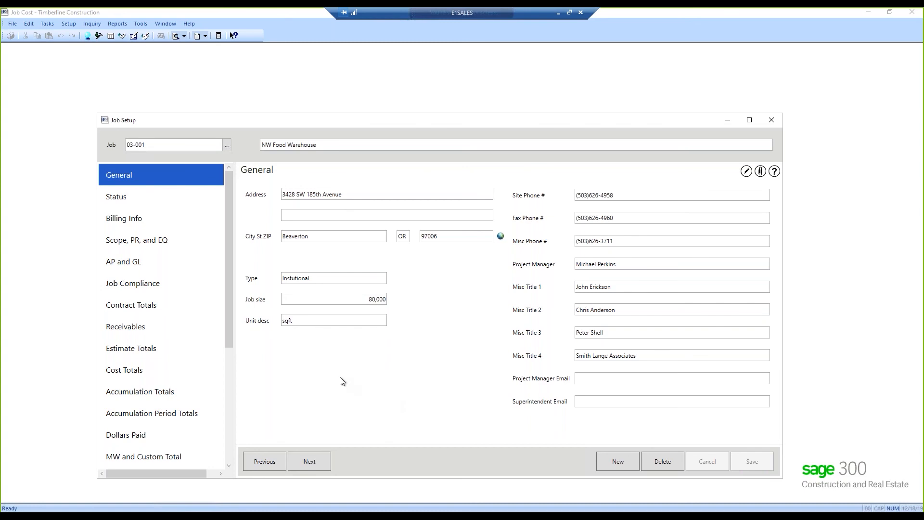
{"action": "left_click", "coordinate": [138, 221]}
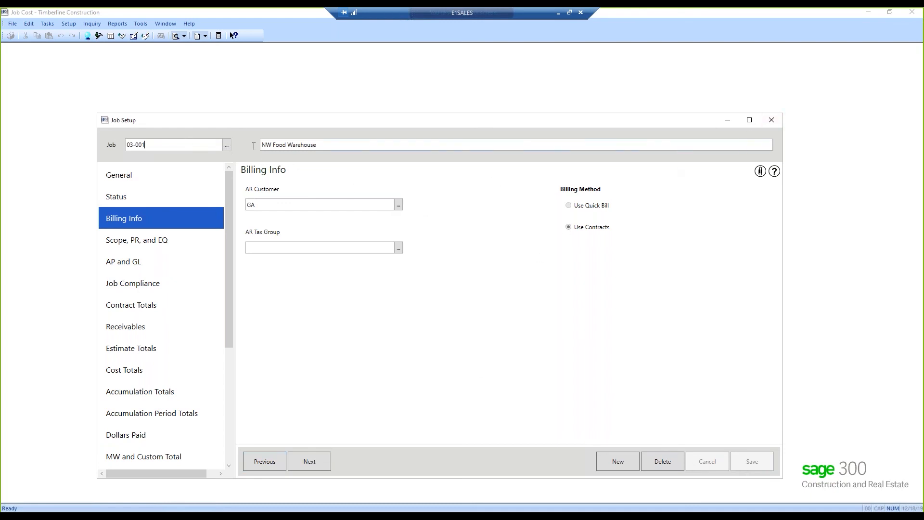
{"action": "left_click", "coordinate": [771, 120]}
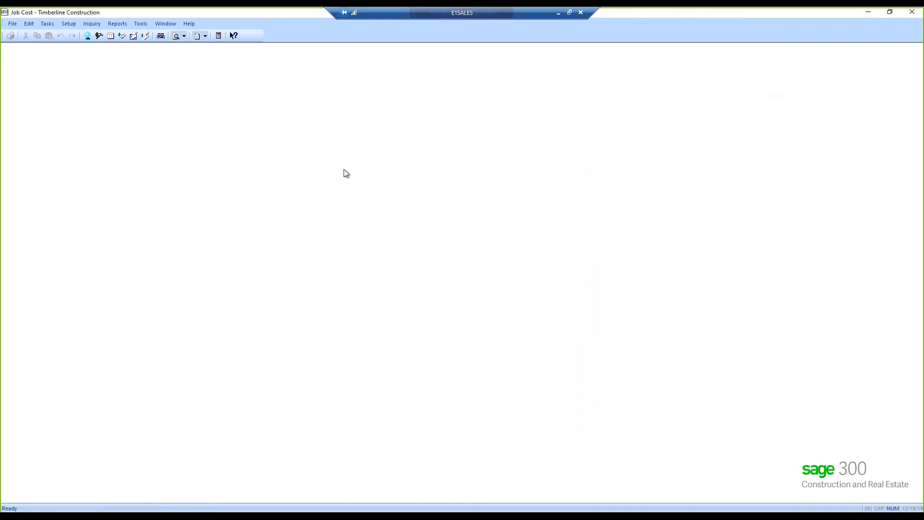
Bring up the first category record in Category Setup to review its general settings, and close the window.
{"action": "left_click", "coordinate": [68, 24]}
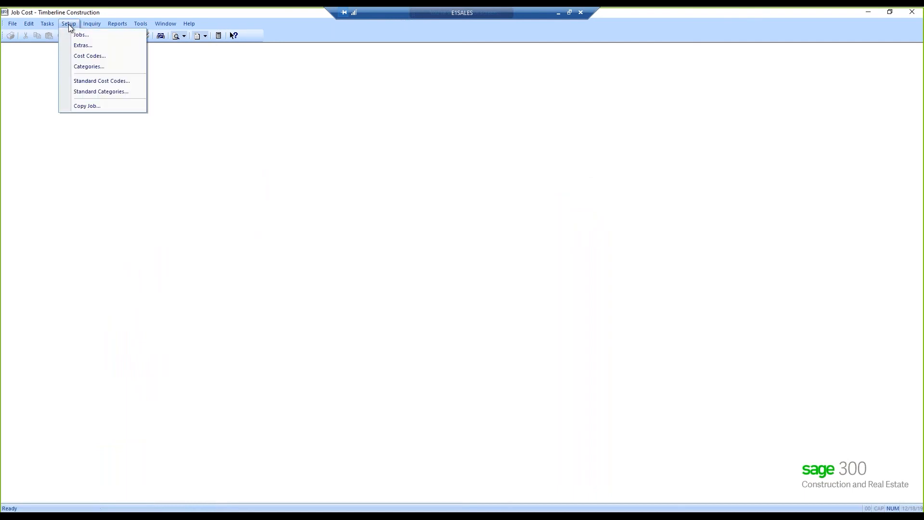
{"action": "left_click", "coordinate": [91, 67]}
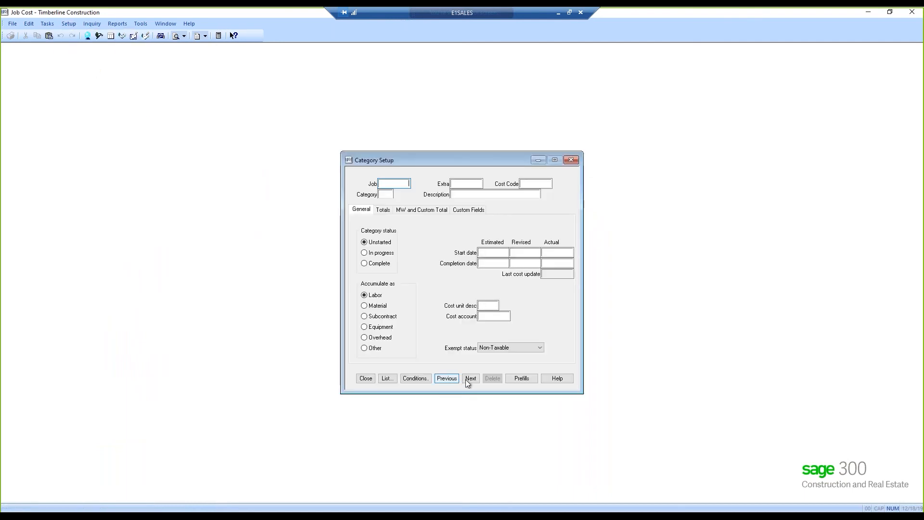
{"action": "left_click", "coordinate": [464, 378]}
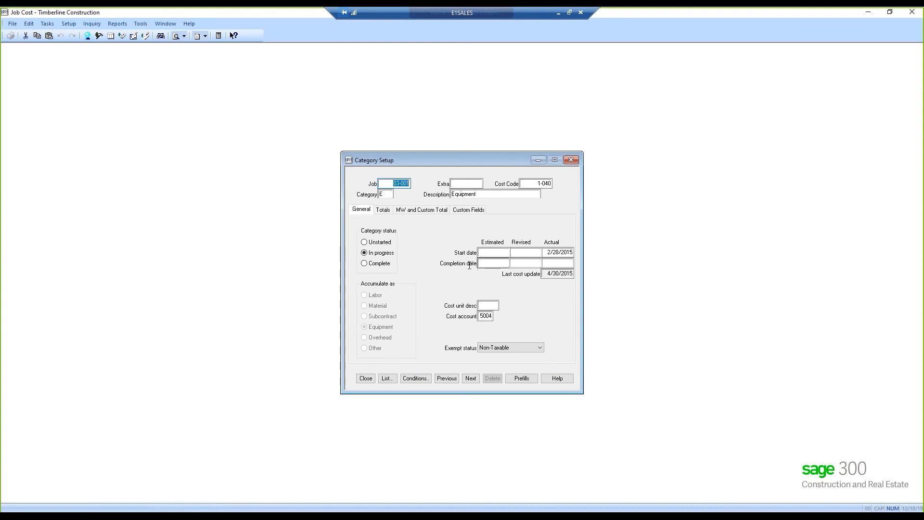
{"action": "left_click", "coordinate": [366, 378]}
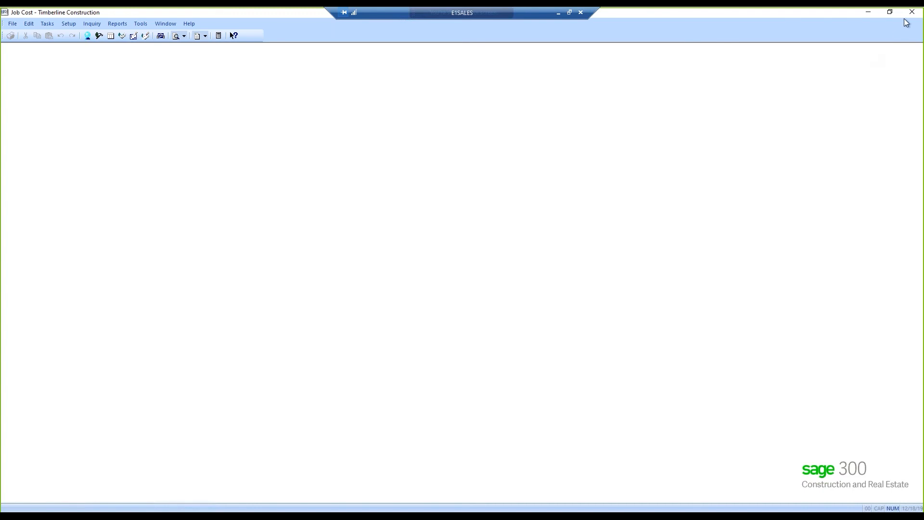
Switch from Job Cost to Accounts Payable and bring up the first vendor record in Vendor Setup.
{"action": "left_click", "coordinate": [868, 12]}
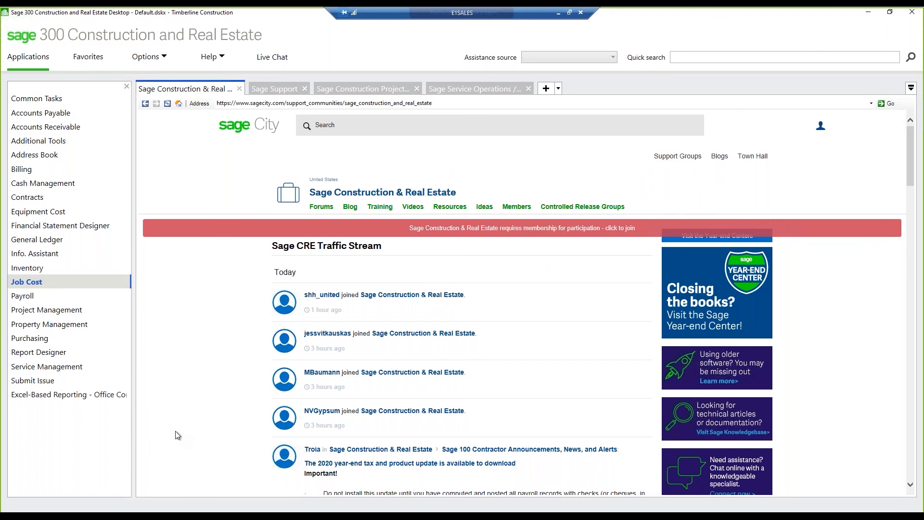
{"action": "left_click", "coordinate": [182, 510]}
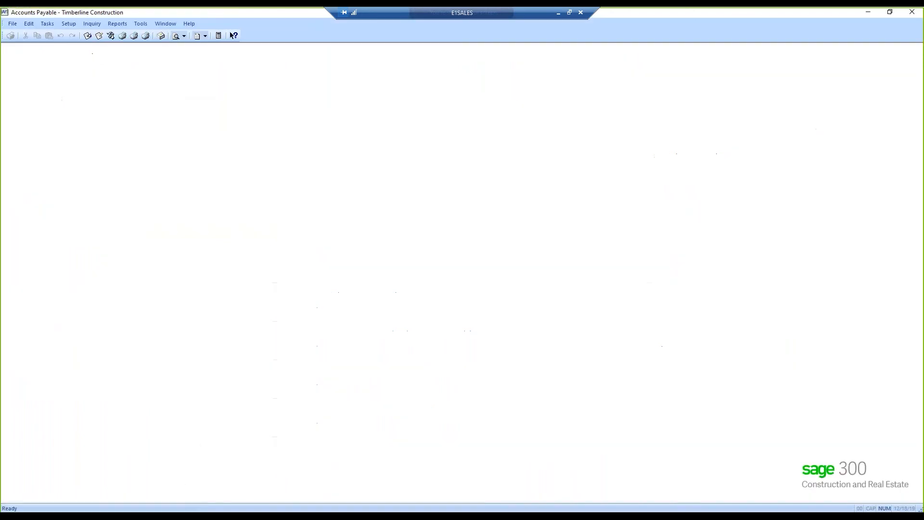
{"action": "left_click", "coordinate": [70, 25]}
{"action": "left_click", "coordinate": [81, 32]}
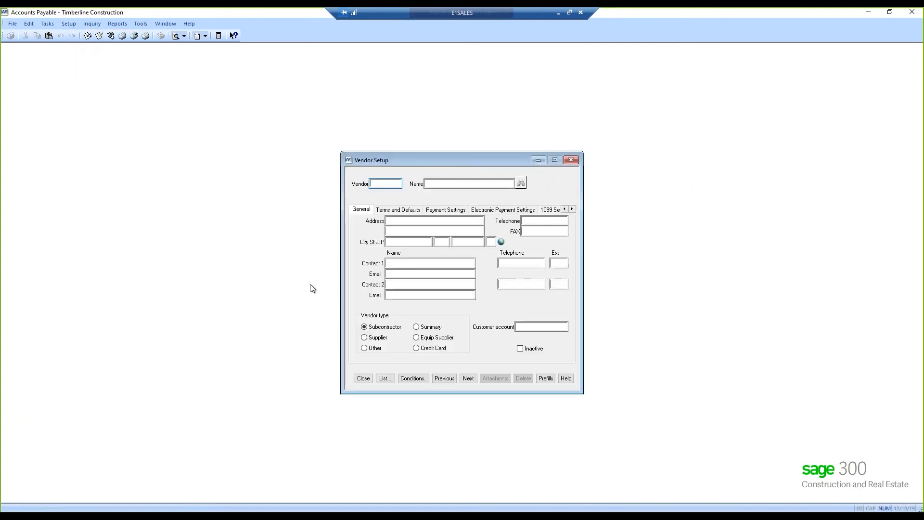
{"action": "left_click", "coordinate": [469, 380]}
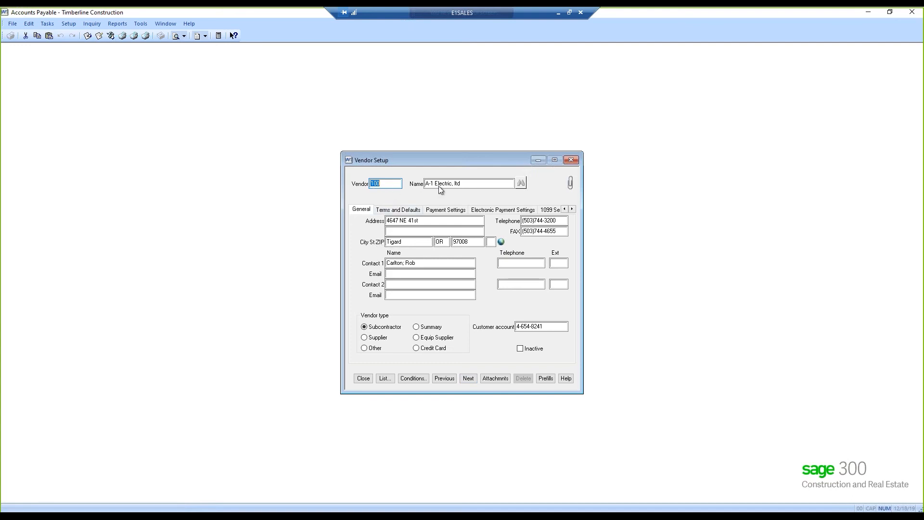
Examine the vendor's terms, payment, 1099 and insurance/compliance settings, and close Vendor Setup.
{"action": "left_click", "coordinate": [398, 209]}
{"action": "left_click", "coordinate": [446, 210]}
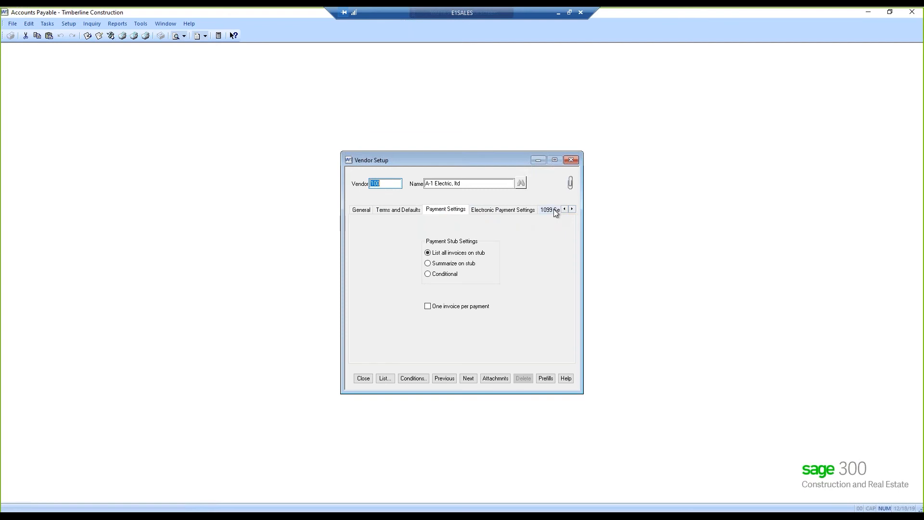
{"action": "left_click", "coordinate": [553, 210]}
{"action": "left_click", "coordinate": [572, 209]}
{"action": "left_click", "coordinate": [572, 209]}
{"action": "left_click", "coordinate": [572, 209]}
{"action": "left_click", "coordinate": [572, 209]}
{"action": "left_click", "coordinate": [459, 211]}
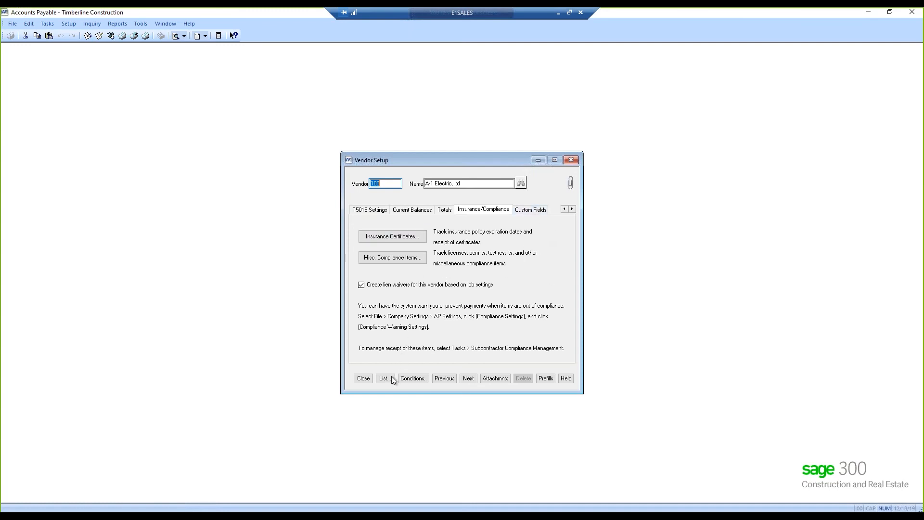
{"action": "left_click", "coordinate": [364, 378]}
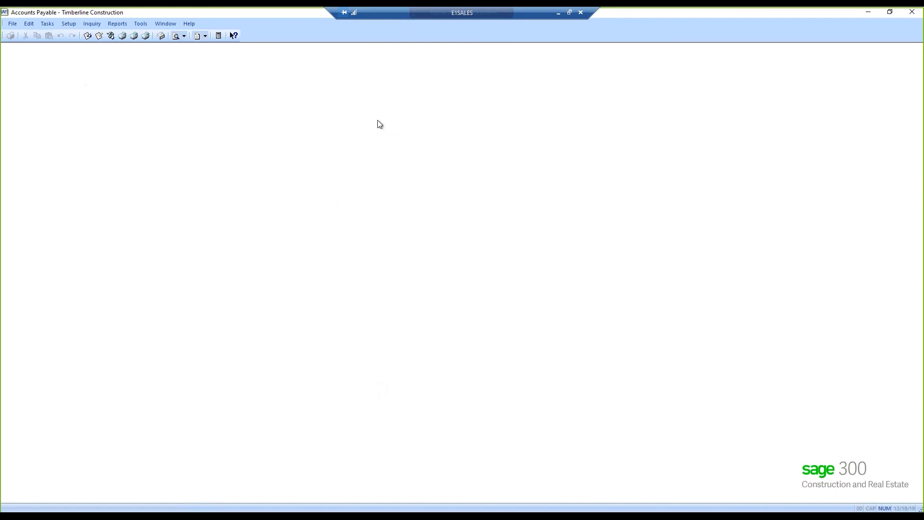
Minimize the Sage windows and open a blank workbook in a maximized Excel 2013 window.
{"action": "left_click", "coordinate": [868, 14]}
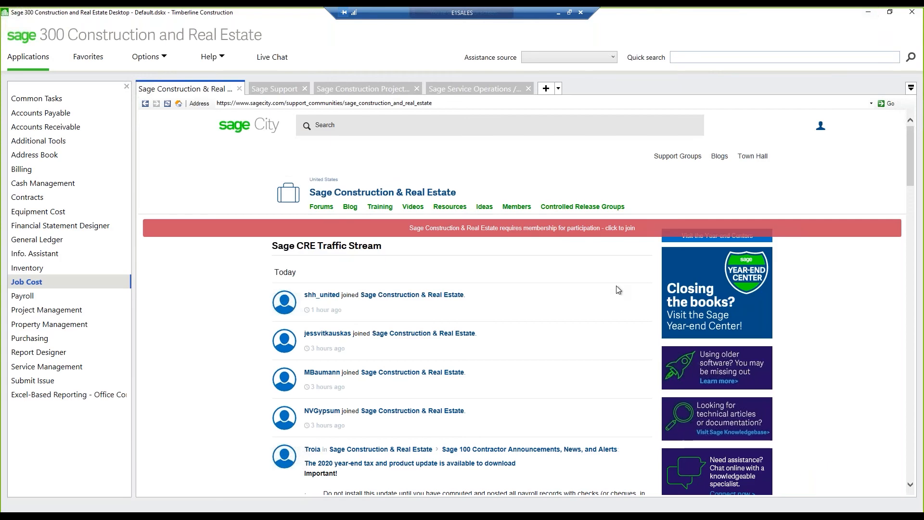
{"action": "left_click", "coordinate": [871, 13]}
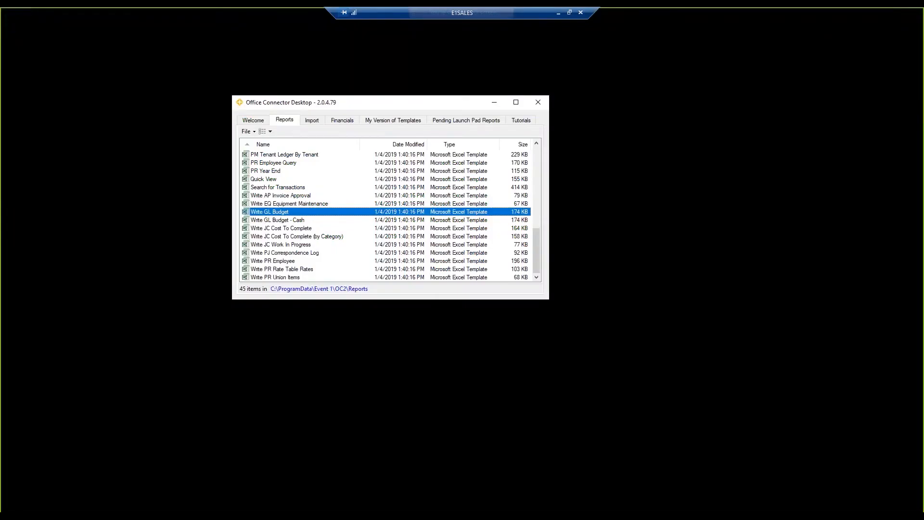
{"action": "right_click", "coordinate": [79, 516]}
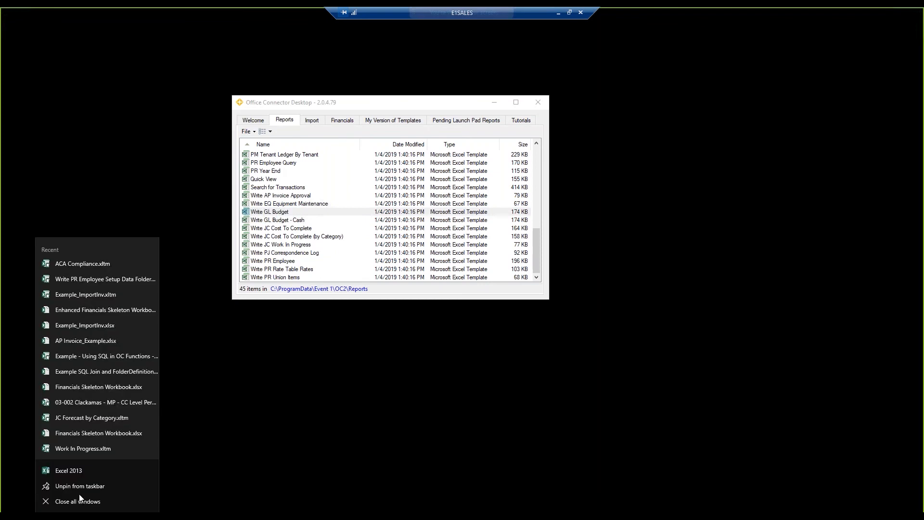
{"action": "left_click", "coordinate": [70, 471]}
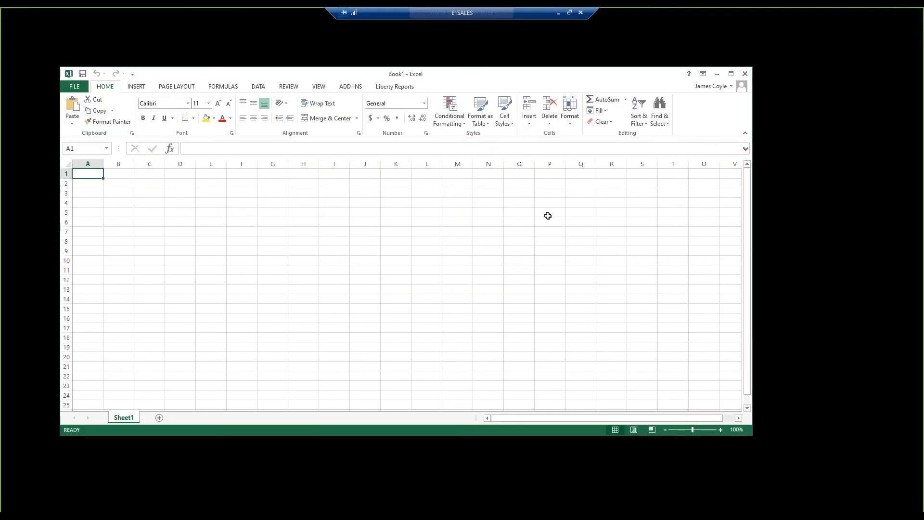
{"action": "left_click", "coordinate": [731, 73]}
Start an Office Connector query at cell C4, connected to Timberline Construction in C:\Data\Construction Sample Data.
{"action": "left_click", "coordinate": [85, 143]}
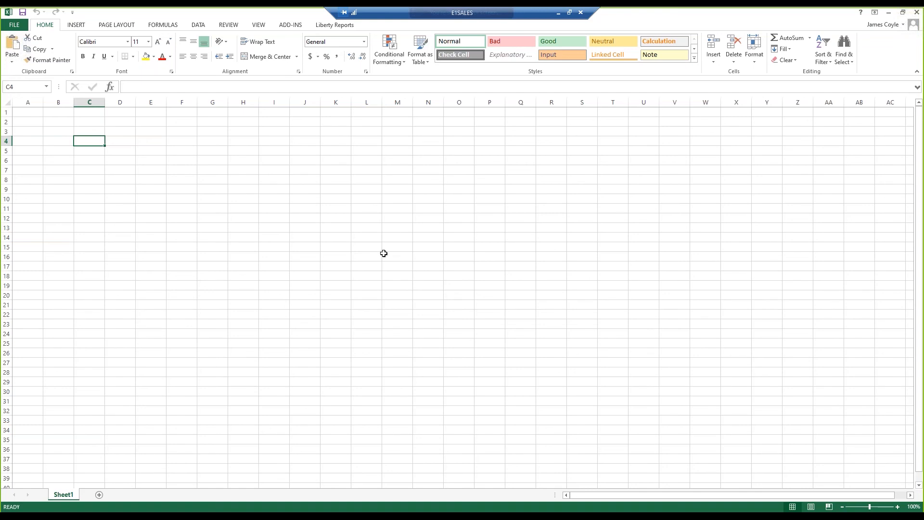
{"action": "left_click", "coordinate": [291, 25]}
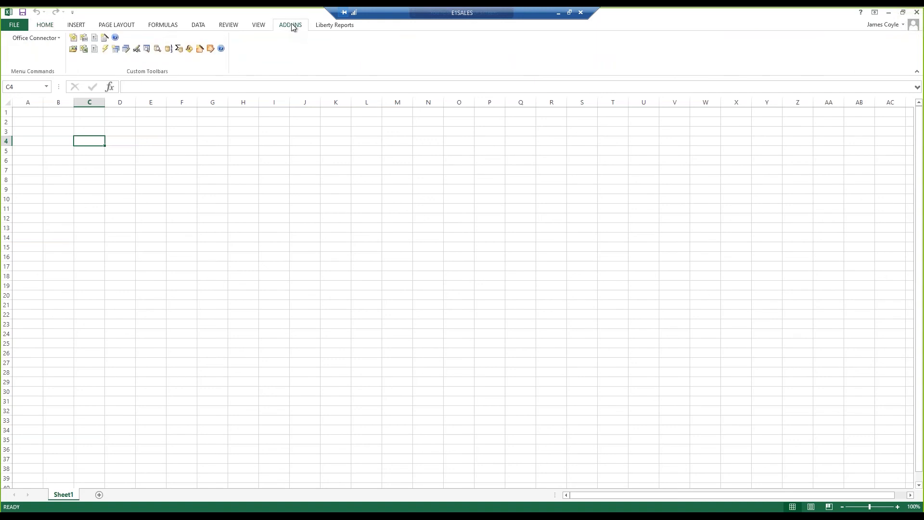
{"action": "left_click", "coordinate": [115, 49]}
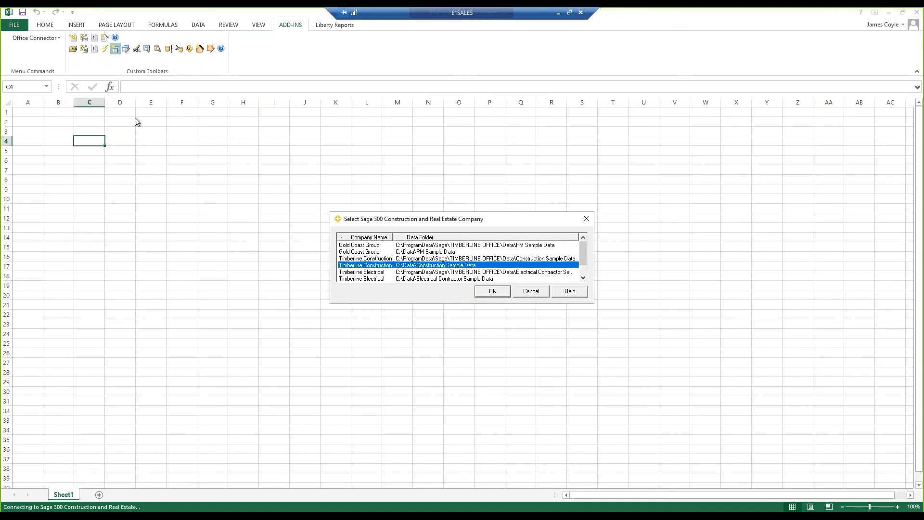
{"action": "left_click", "coordinate": [493, 294]}
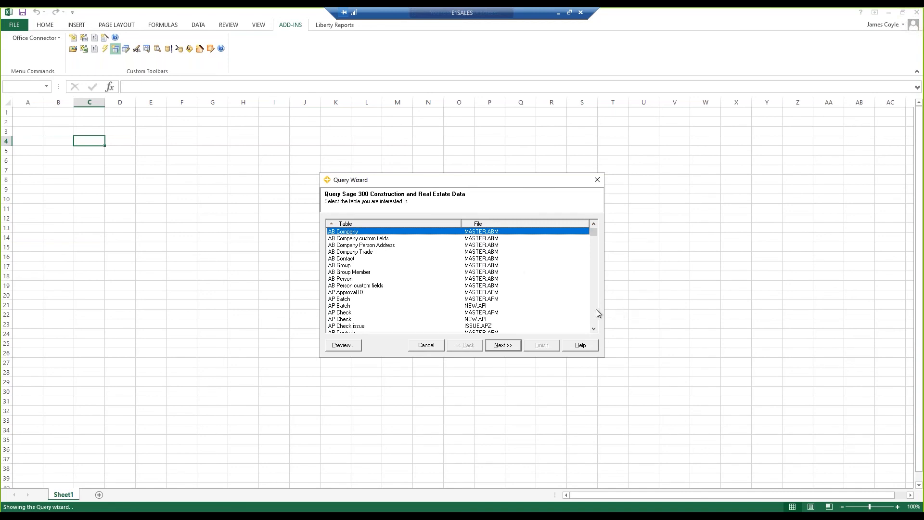
Choose the AP Vendor table from MASTER.APM as the query's source.
{"action": "left_click", "coordinate": [594, 310]}
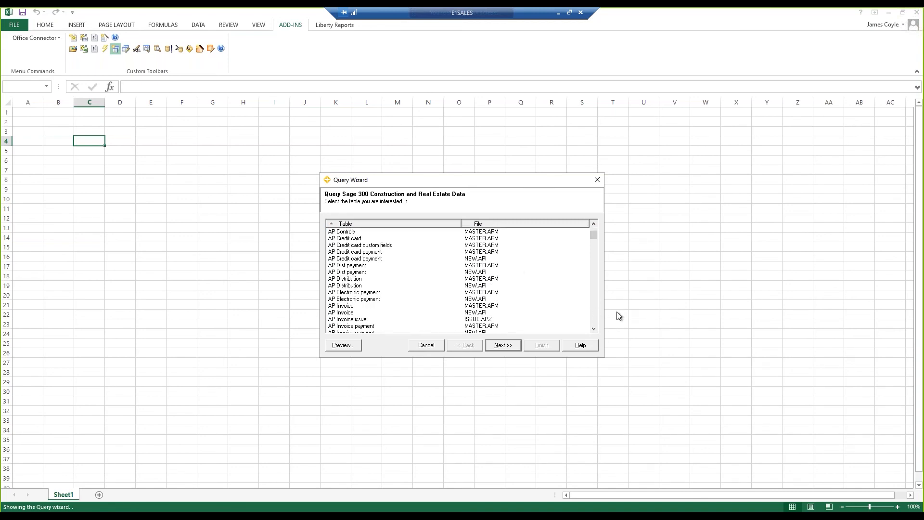
{"action": "left_click", "coordinate": [596, 317]}
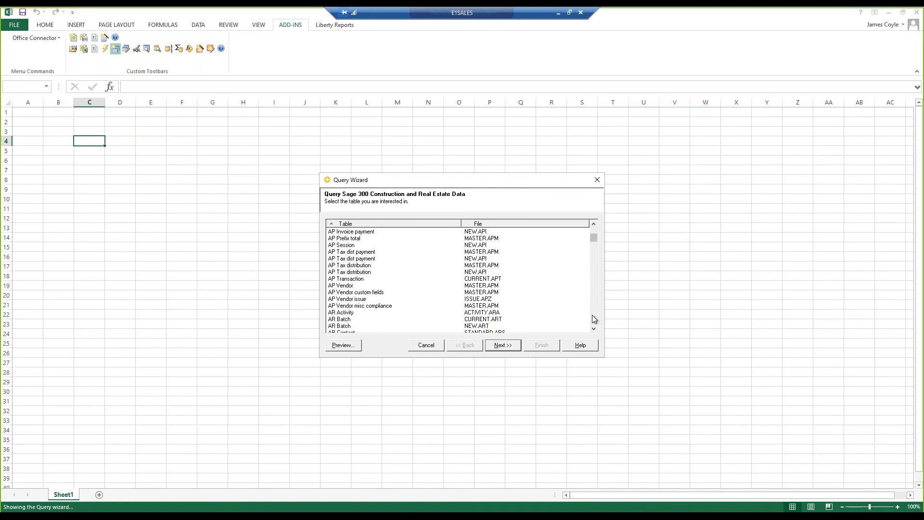
{"action": "left_click", "coordinate": [353, 287]}
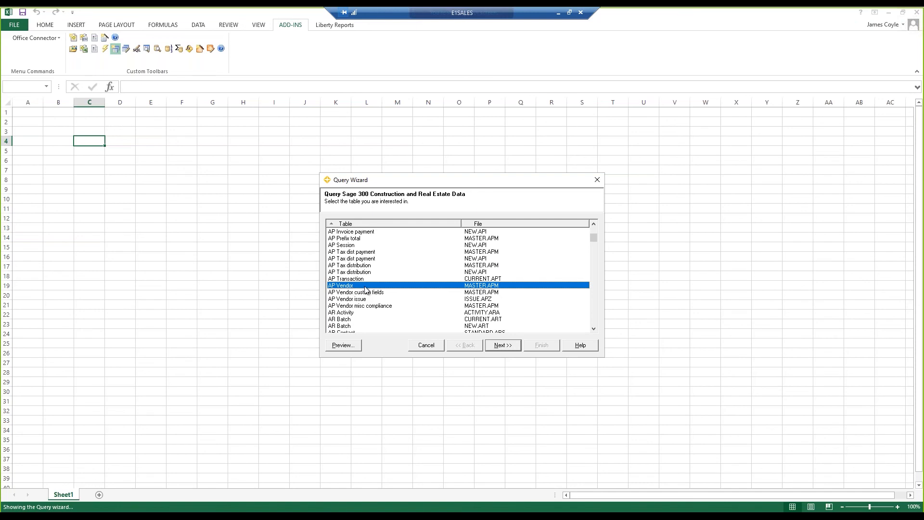
{"action": "left_click", "coordinate": [504, 349]}
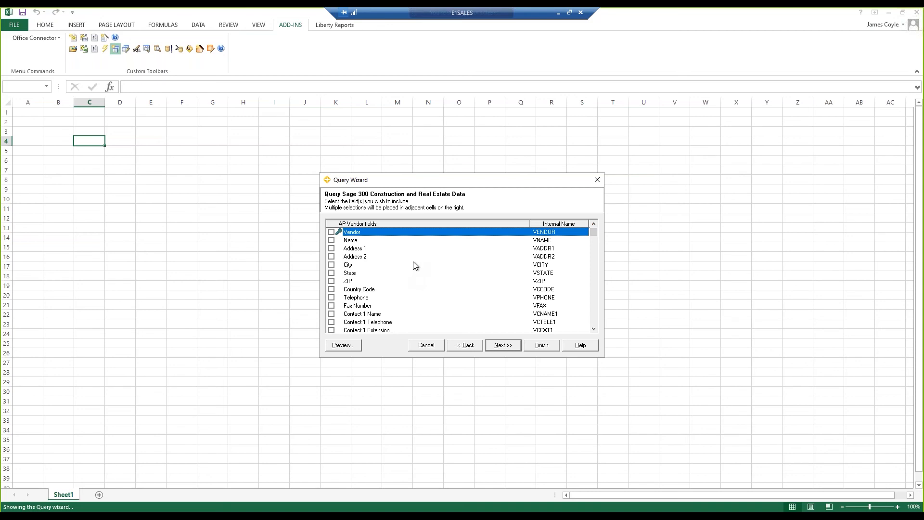
Include the Vendor, Name and State fields in the query and continue to the conditions.
{"action": "left_click", "coordinate": [331, 232]}
{"action": "left_click", "coordinate": [332, 240]}
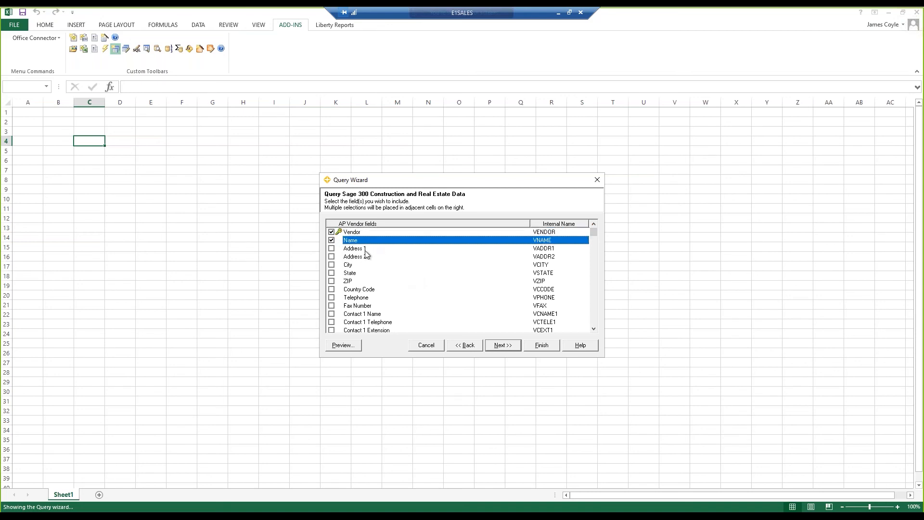
{"action": "left_click", "coordinate": [332, 273]}
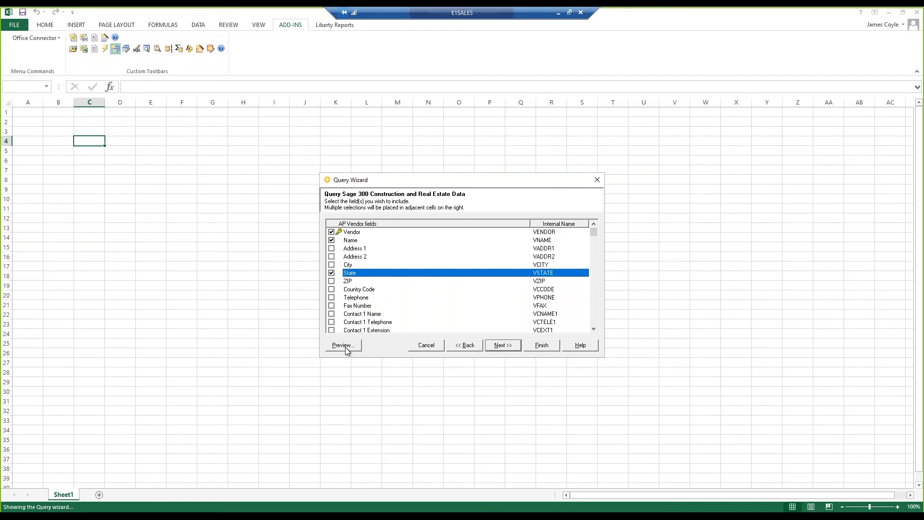
{"action": "left_click", "coordinate": [503, 346]}
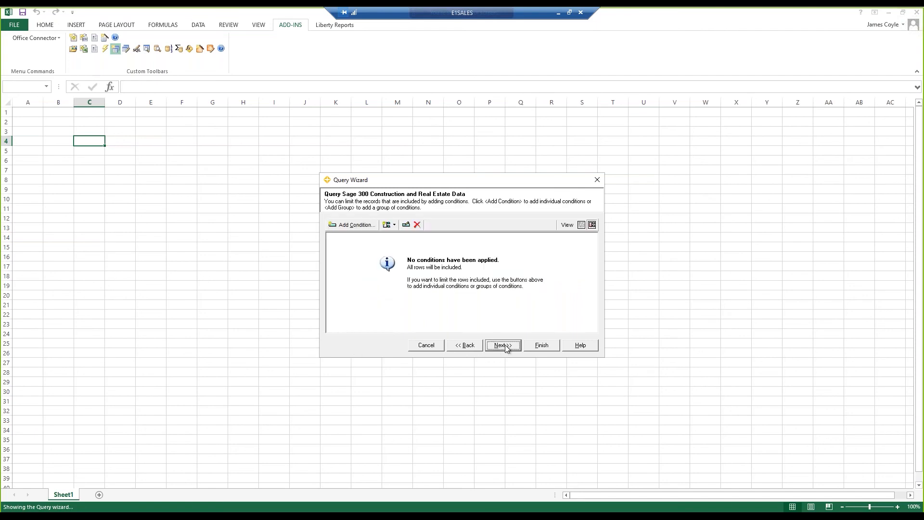
Start a query condition on the vendor Type field using the One of comparison with literal values.
{"action": "left_click", "coordinate": [356, 225]}
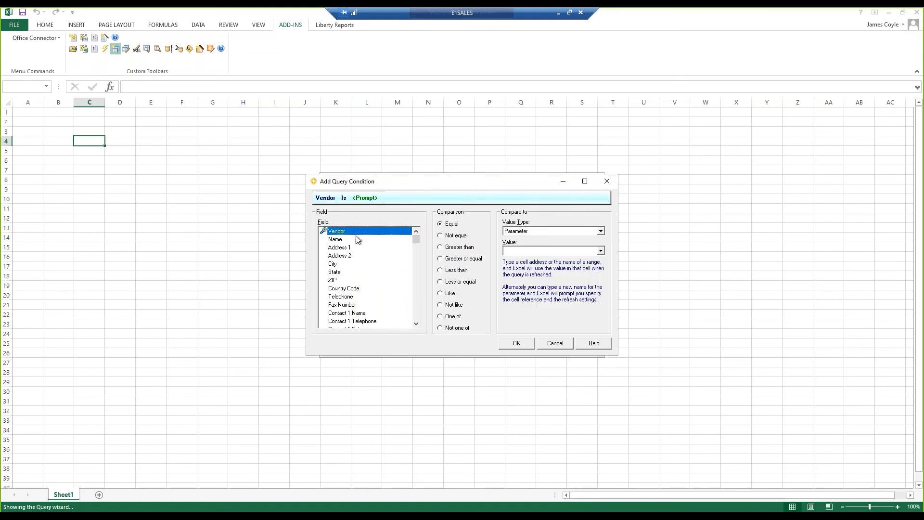
{"action": "left_click", "coordinate": [418, 311]}
{"action": "left_click", "coordinate": [336, 281]}
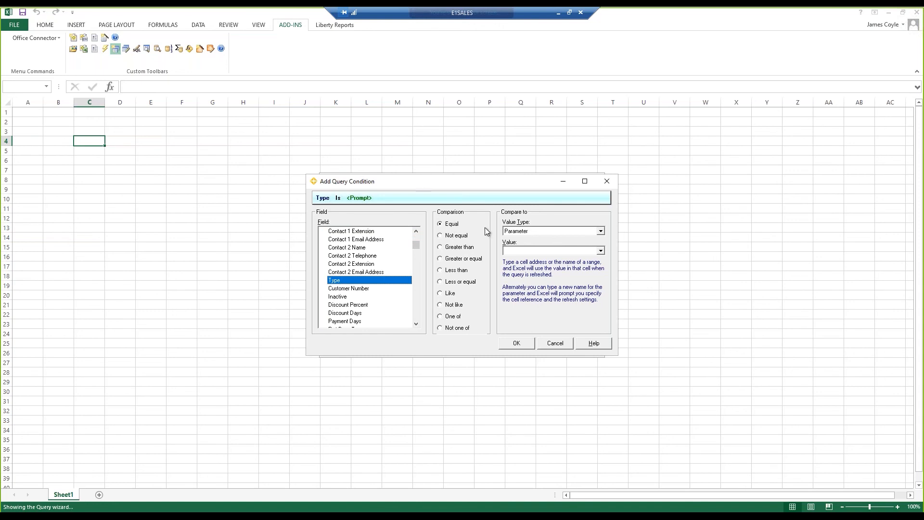
{"action": "left_click", "coordinate": [452, 317]}
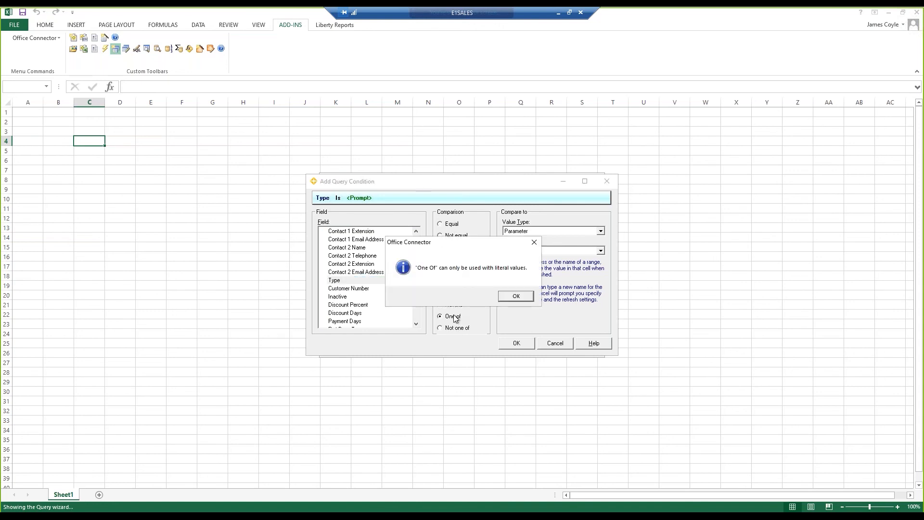
{"action": "left_click", "coordinate": [511, 299]}
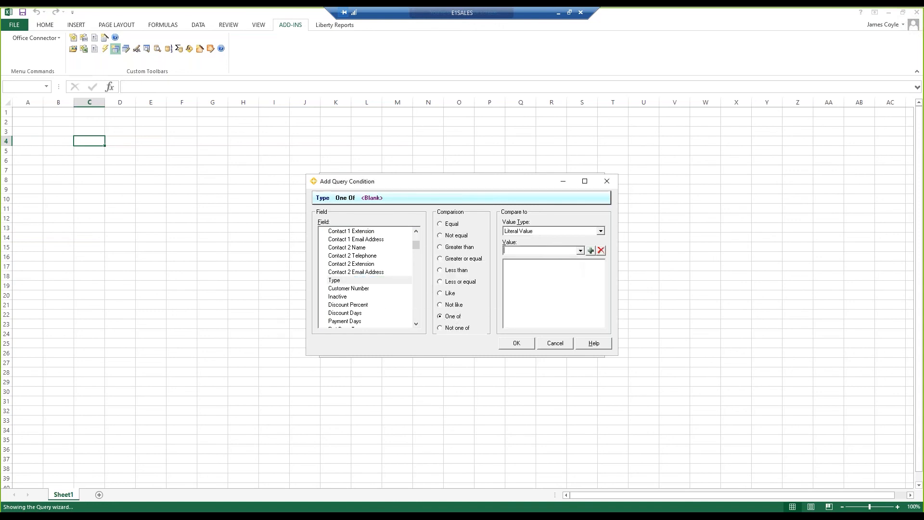
Add Subcontractor and Supplier as the Type condition's accepted values and save the condition.
{"action": "left_click", "coordinate": [580, 250]}
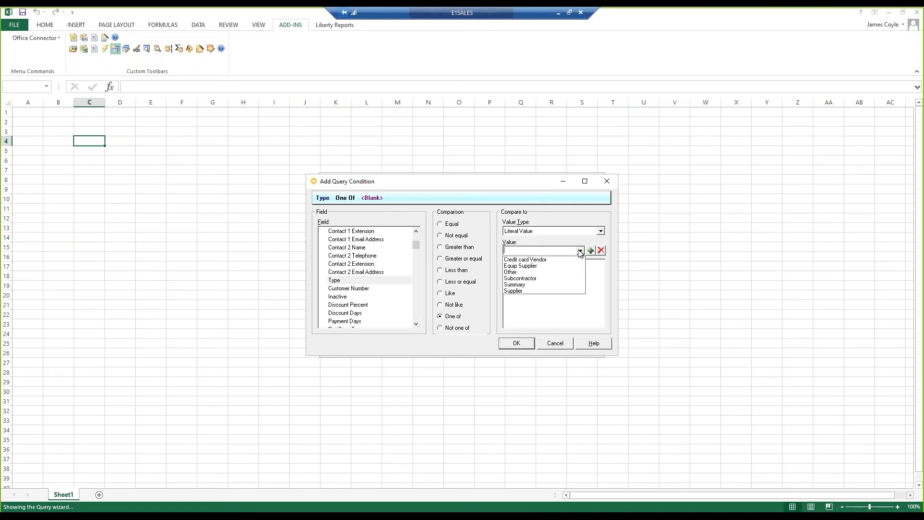
{"action": "left_click", "coordinate": [515, 278]}
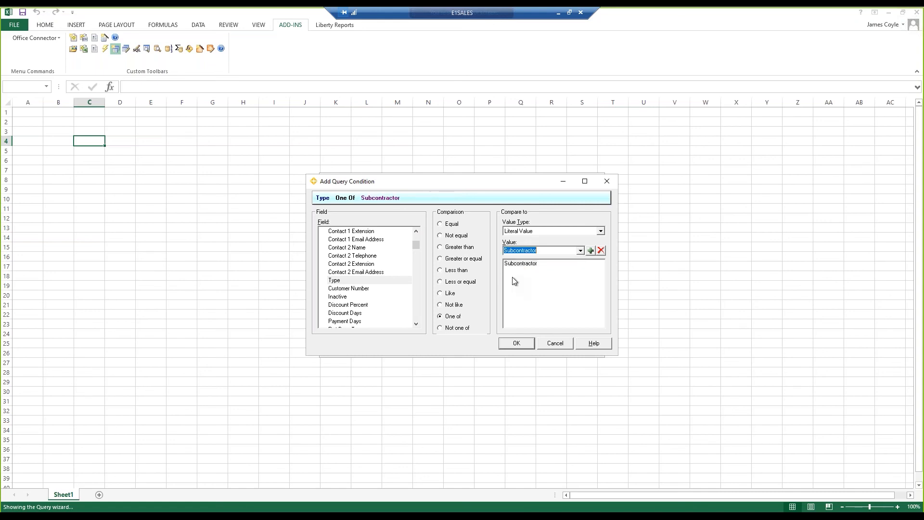
{"action": "left_click", "coordinate": [590, 250]}
{"action": "left_click", "coordinate": [515, 296]}
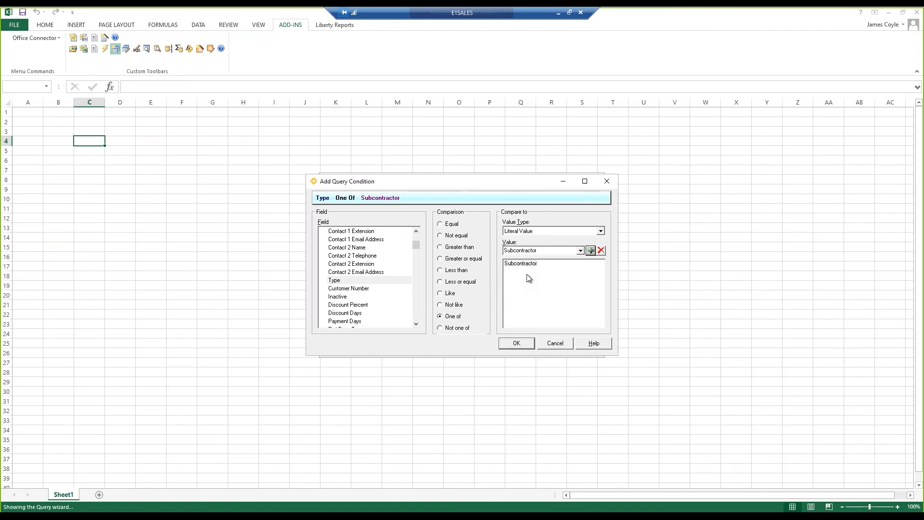
{"action": "left_click", "coordinate": [589, 251]}
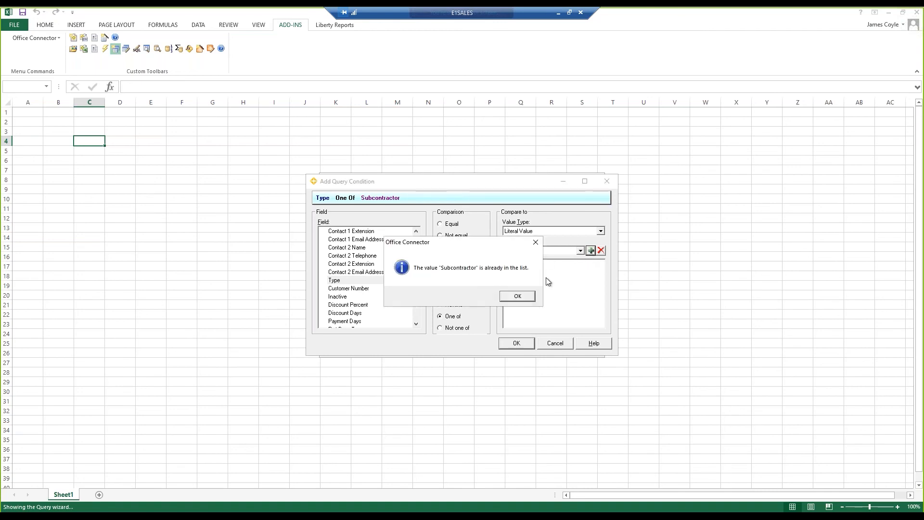
{"action": "left_click", "coordinate": [529, 298]}
{"action": "left_click", "coordinate": [541, 271]}
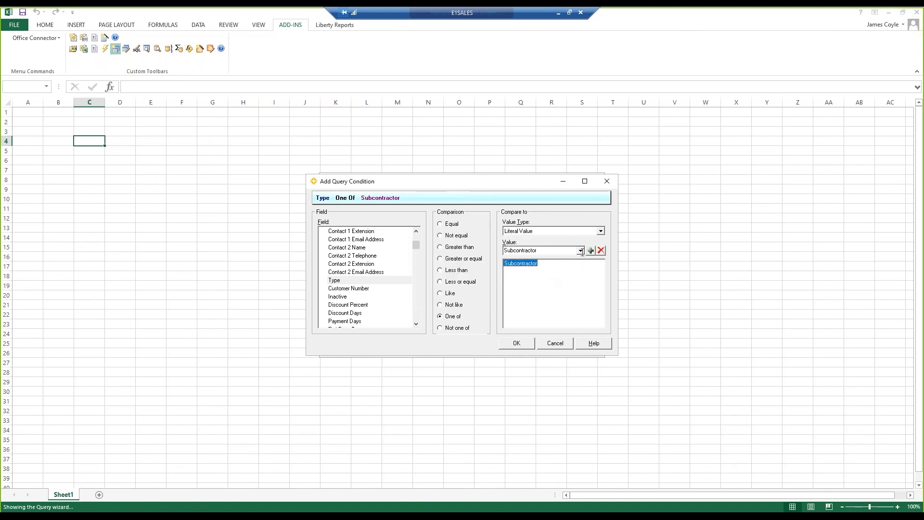
{"action": "left_click", "coordinate": [558, 252]}
{"action": "left_click", "coordinate": [520, 292]}
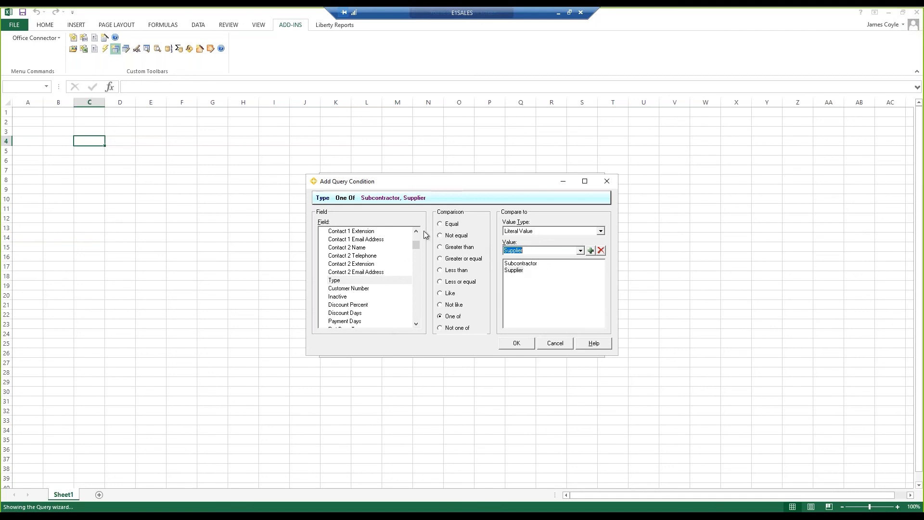
{"action": "left_click", "coordinate": [516, 345]}
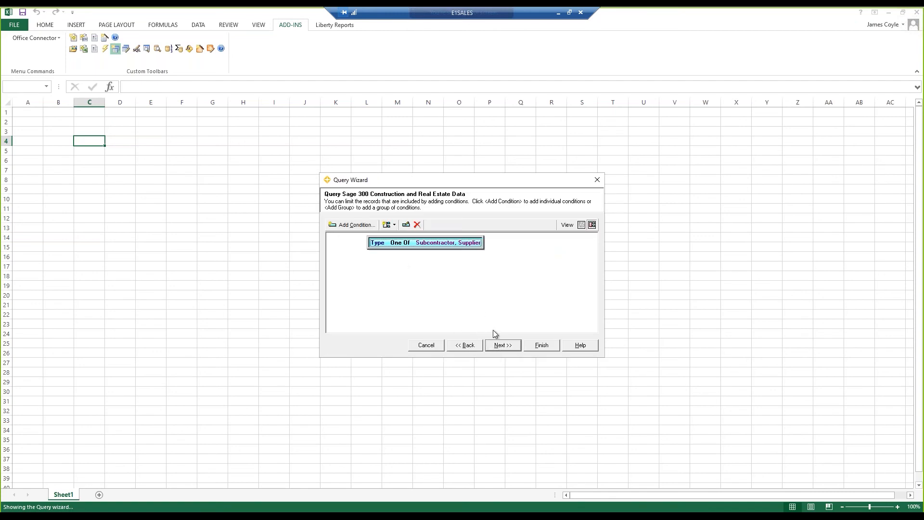
Finish the query so it inserts the vendors as a table of static data that cannot be refreshed.
{"action": "left_click", "coordinate": [506, 345]}
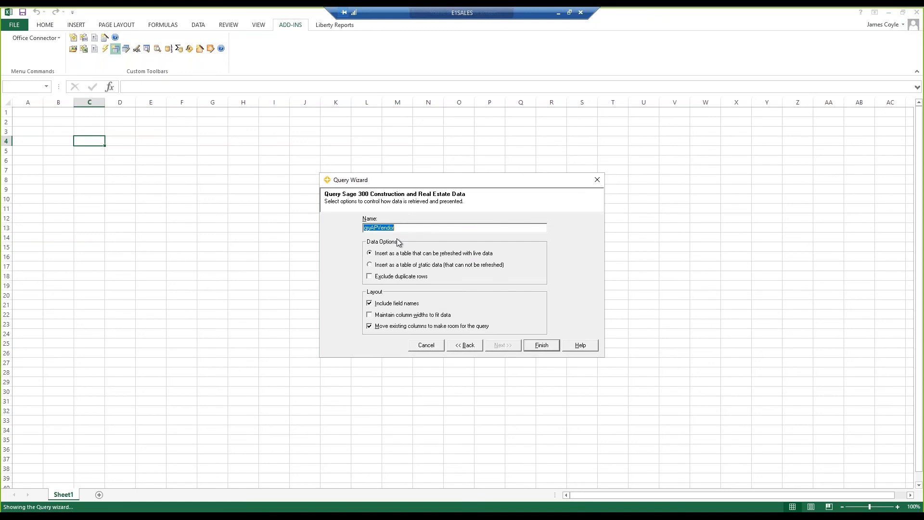
{"action": "left_click", "coordinate": [381, 265]}
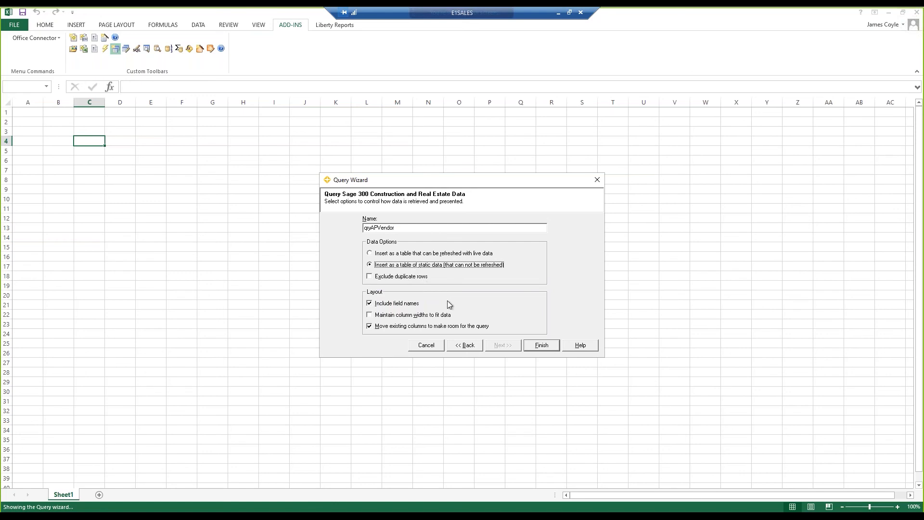
{"action": "left_click", "coordinate": [548, 350]}
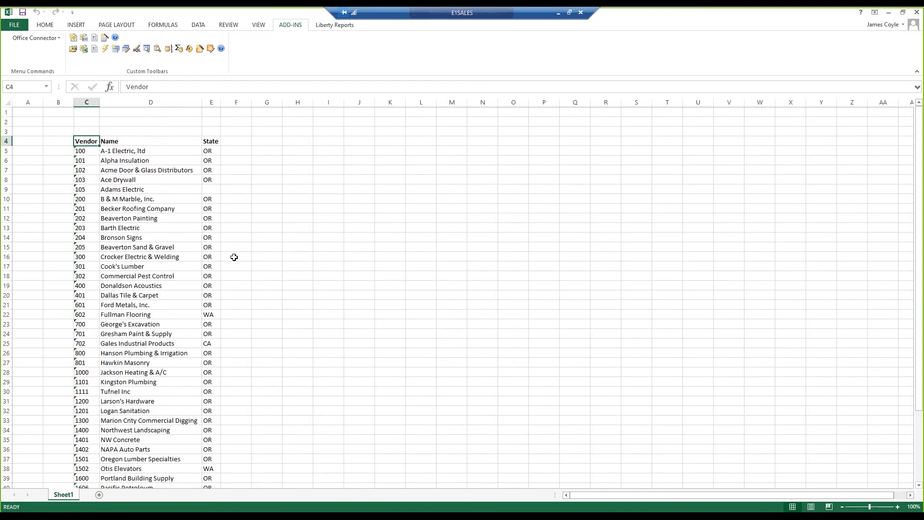
Enter the note "As of 11/25/2019" in cell A2 above the vendor list.
{"action": "left_click", "coordinate": [31, 123]}
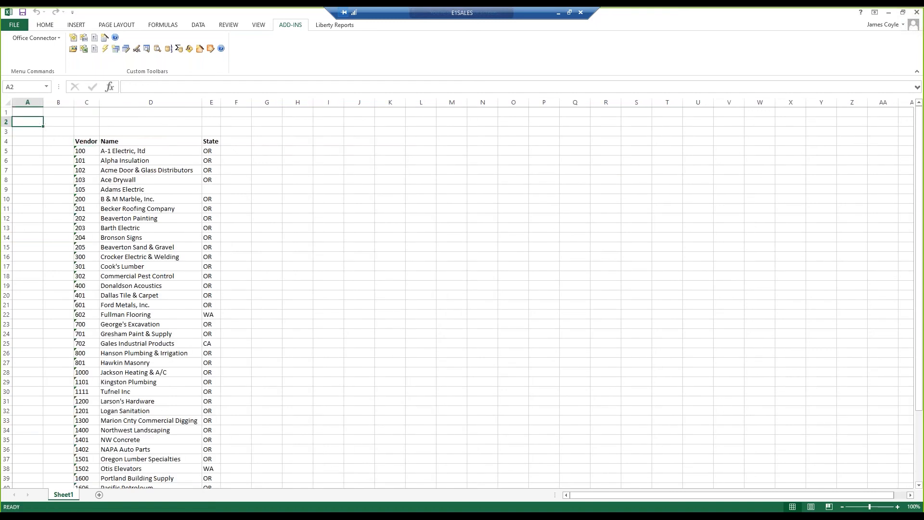
{"action": "type", "text": "As of"}
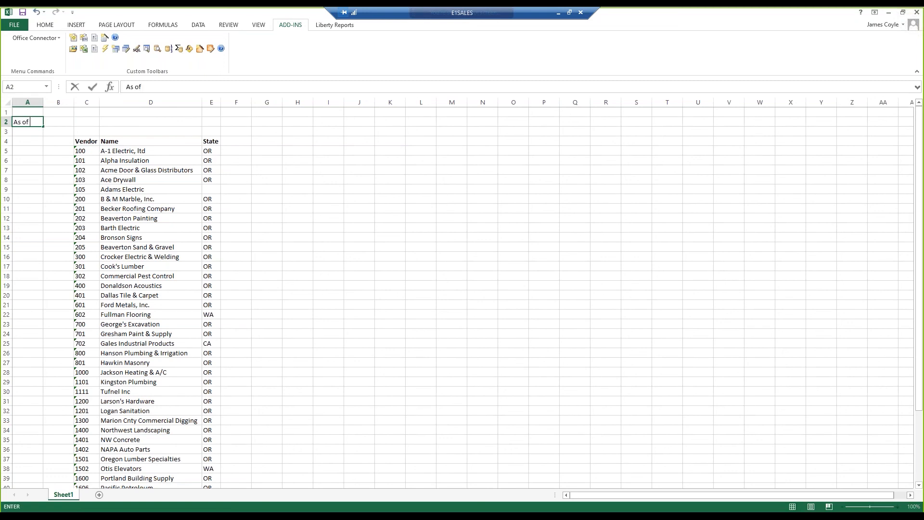
{"action": "type", "text": " 11/25/2019"}
{"action": "key", "text": "Return"}
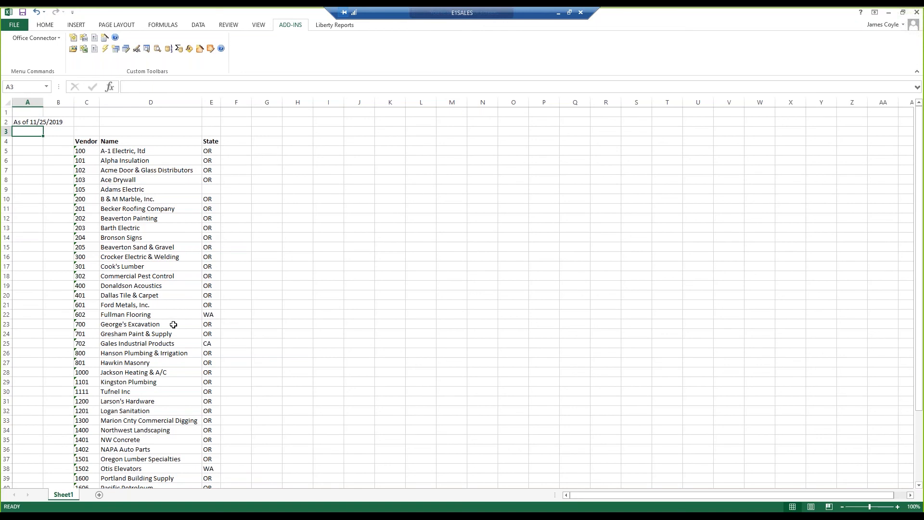
Insert a blank column before the State column and give it the heading Name in cell E4.
{"action": "left_click", "coordinate": [211, 102]}
{"action": "right_click", "coordinate": [215, 103]}
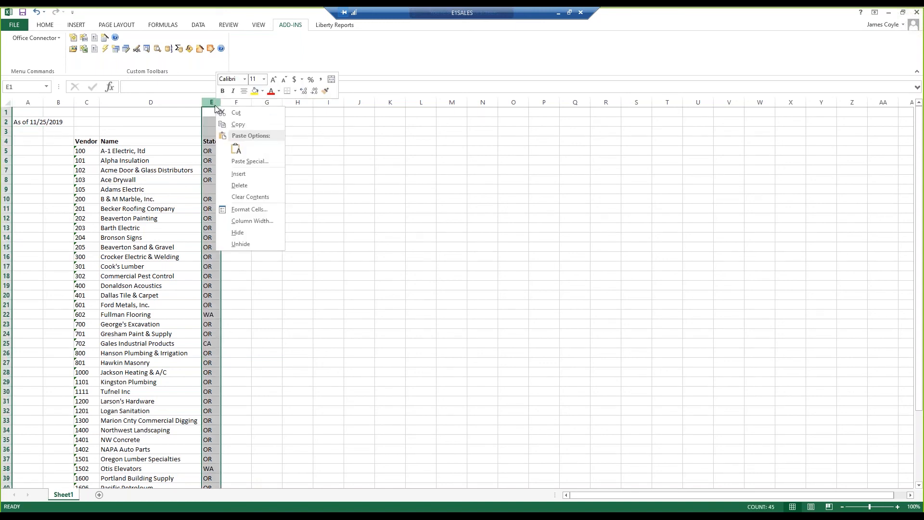
{"action": "left_click", "coordinate": [242, 174]}
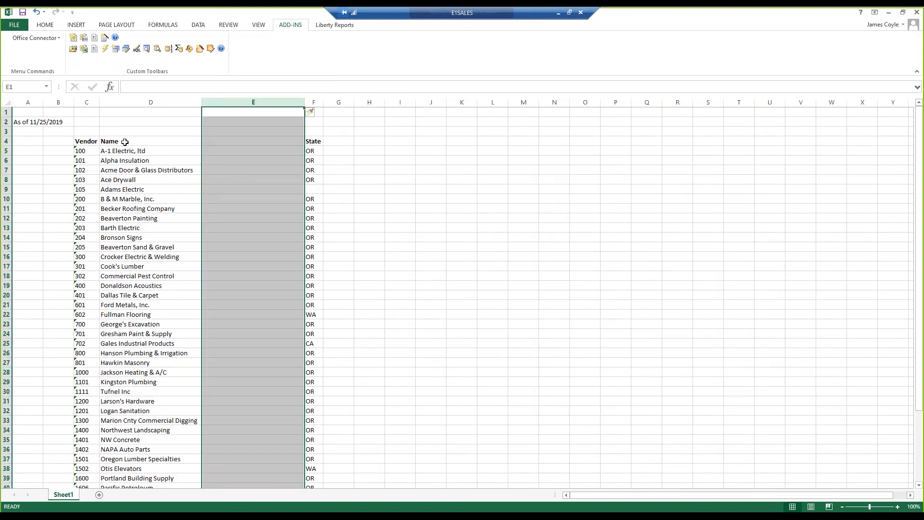
{"action": "left_click", "coordinate": [255, 143]}
{"action": "type", "text": "B"}
{"action": "key", "text": "BackSpace"}
{"action": "type", "text": "Name"}
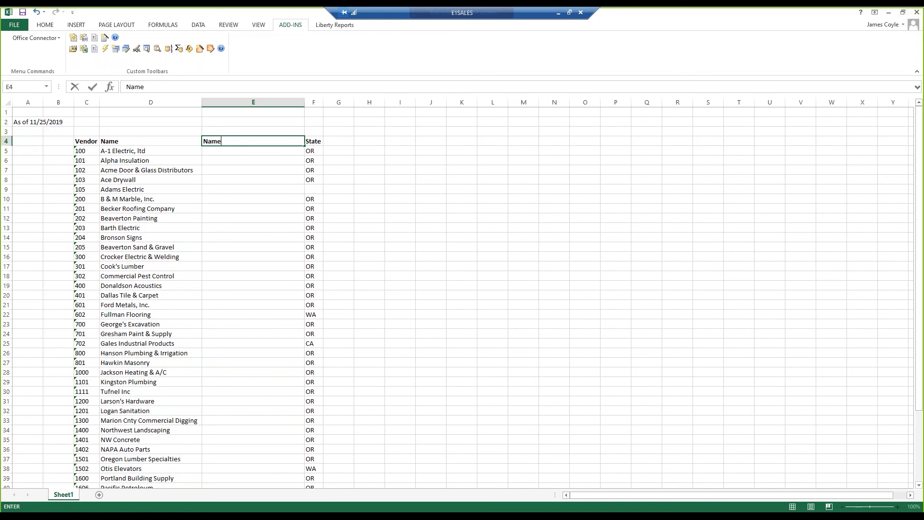
{"action": "key", "text": "Return"}
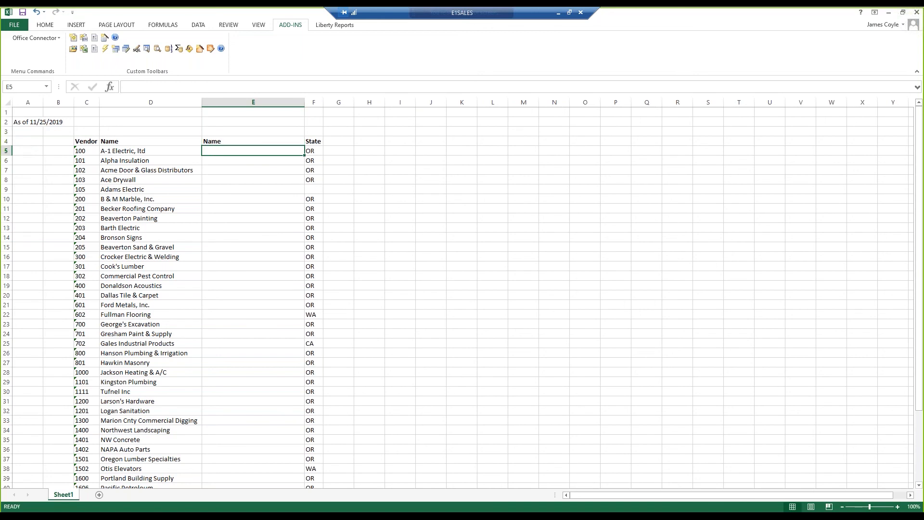
Fill cells E5:E37 with light yellow and apply all borders to them.
{"action": "left_click_drag", "start_coordinate": [230, 150], "coordinate": [241, 460]}
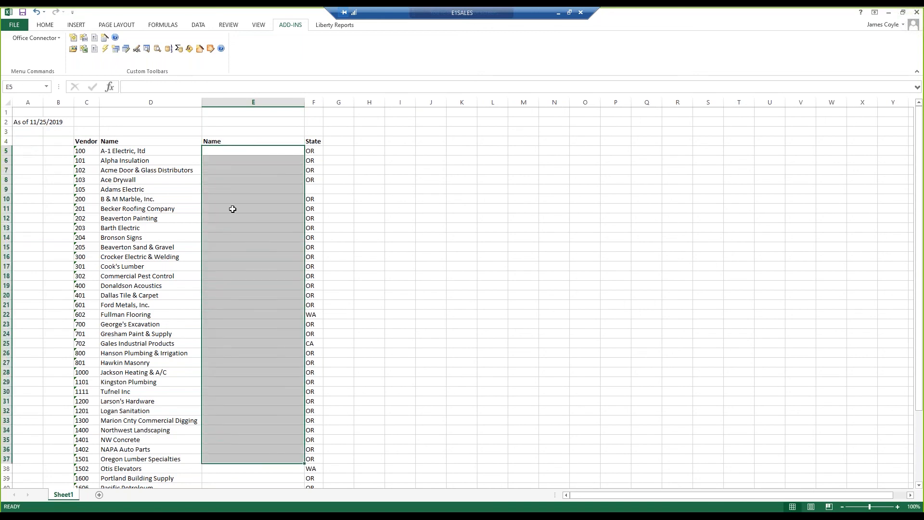
{"action": "right_click", "coordinate": [232, 209]}
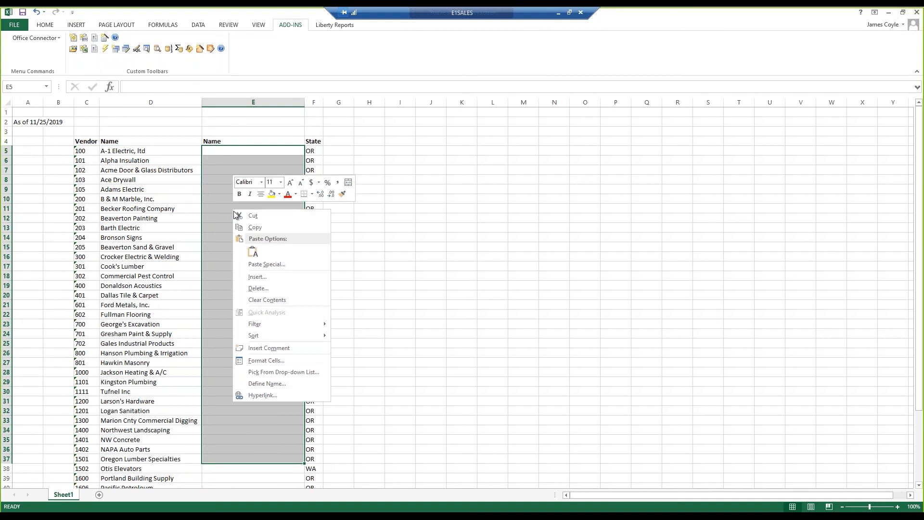
{"action": "left_click", "coordinate": [279, 194]}
{"action": "left_click", "coordinate": [293, 291]}
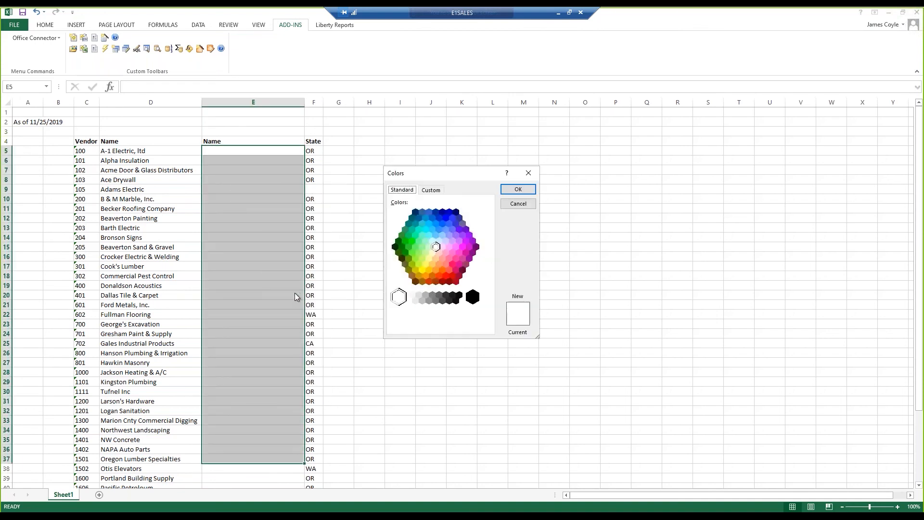
{"action": "left_click", "coordinate": [431, 253]}
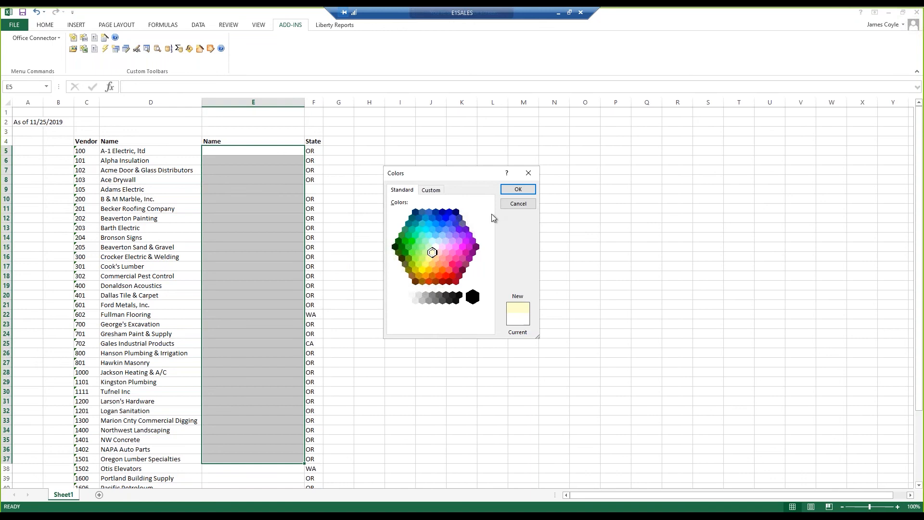
{"action": "left_click", "coordinate": [518, 189]}
{"action": "right_click", "coordinate": [236, 221]}
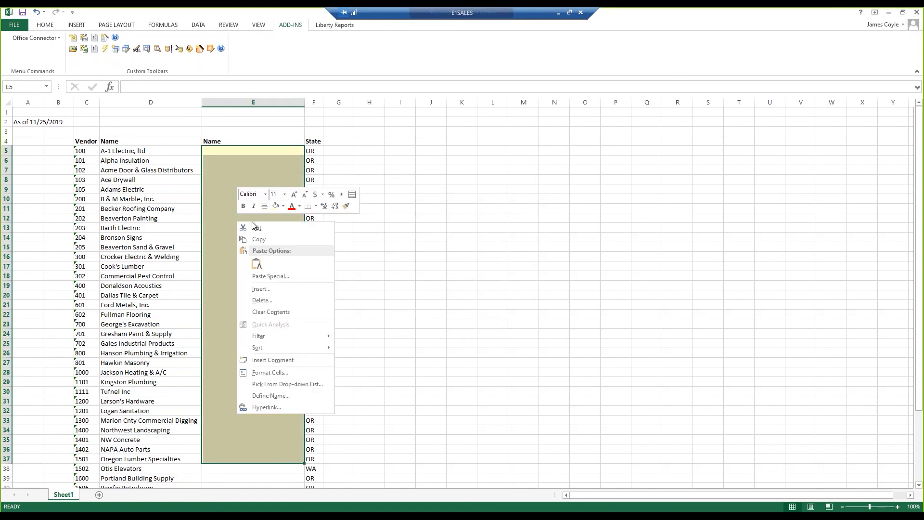
{"action": "left_click", "coordinate": [316, 206]}
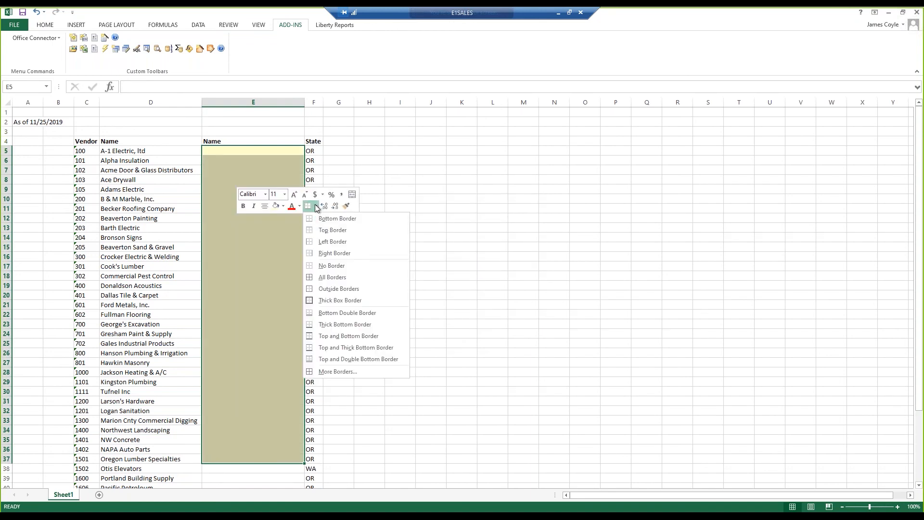
{"action": "left_click", "coordinate": [330, 277]}
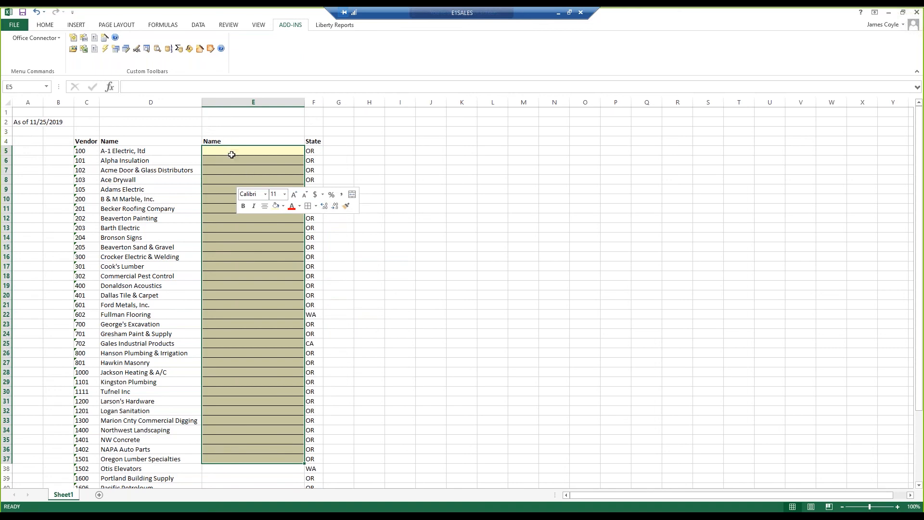
Turn off the Locked protection setting for the yellow entry cells E5:E37.
{"action": "right_click", "coordinate": [230, 152]}
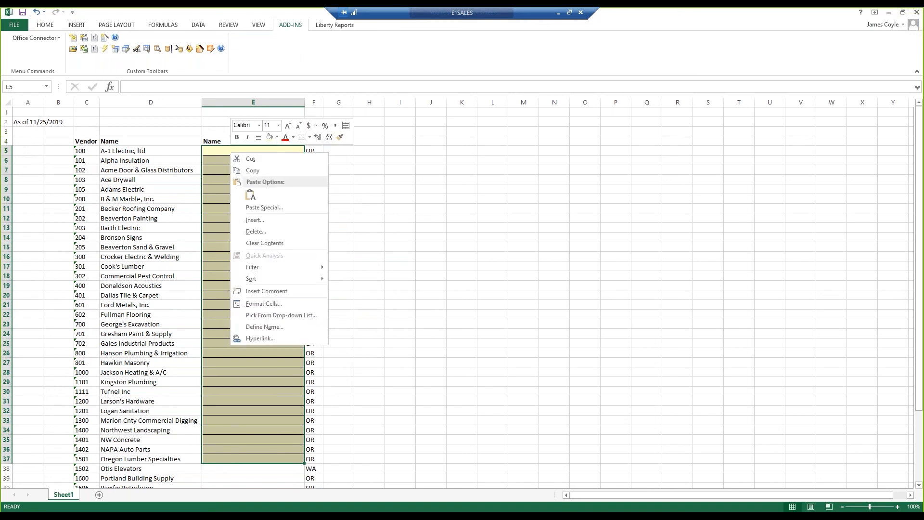
{"action": "left_click", "coordinate": [267, 304]}
{"action": "left_click", "coordinate": [298, 213]}
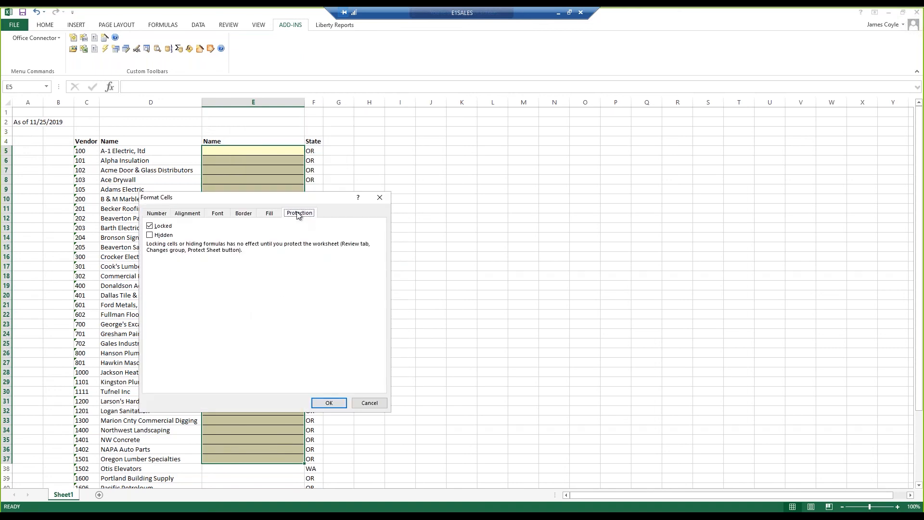
{"action": "left_click", "coordinate": [150, 226]}
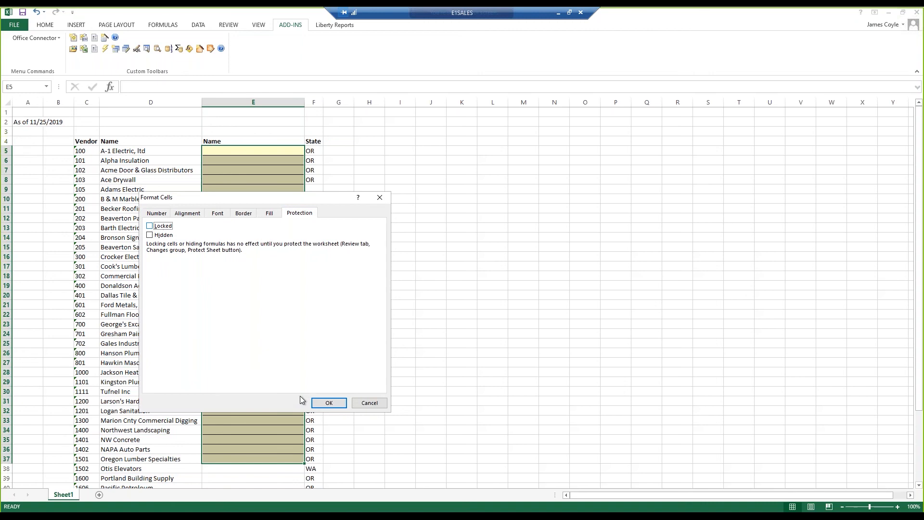
{"action": "left_click", "coordinate": [327, 403]}
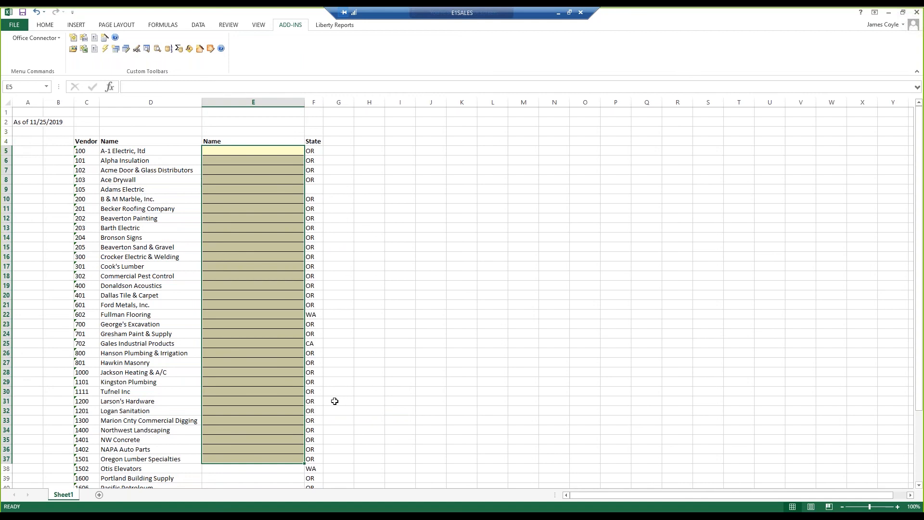
{"action": "left_click", "coordinate": [235, 149]}
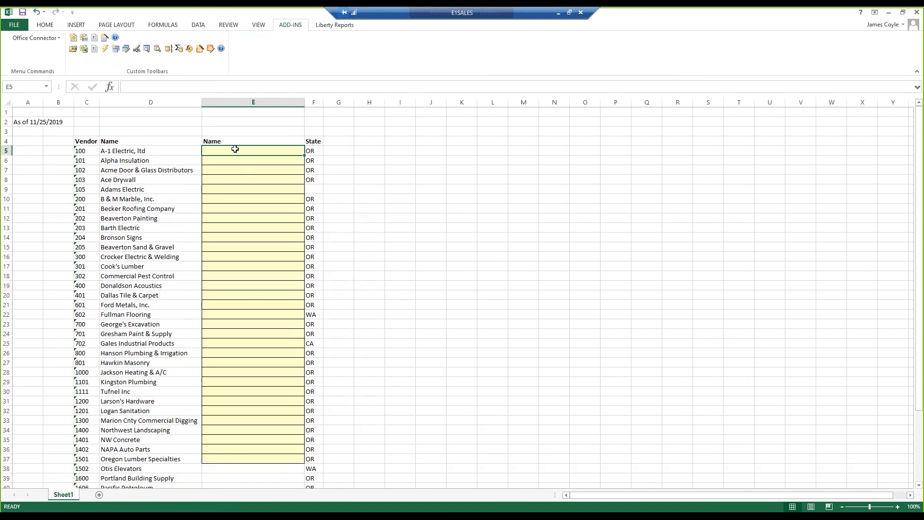
Start a Write Wizard formula in cell G5 for the AP Vendor table, using Modify Only and $A5 as the Vendor key.
{"action": "left_click", "coordinate": [336, 152]}
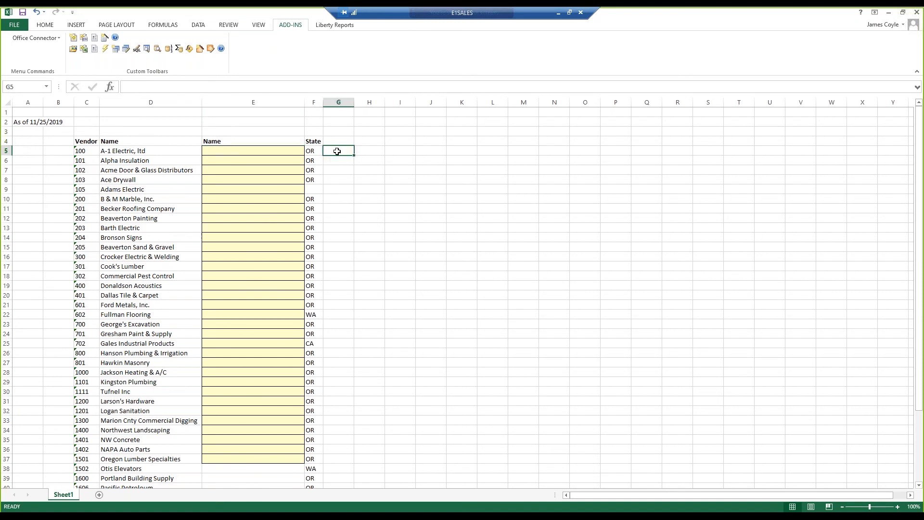
{"action": "left_click", "coordinate": [200, 49]}
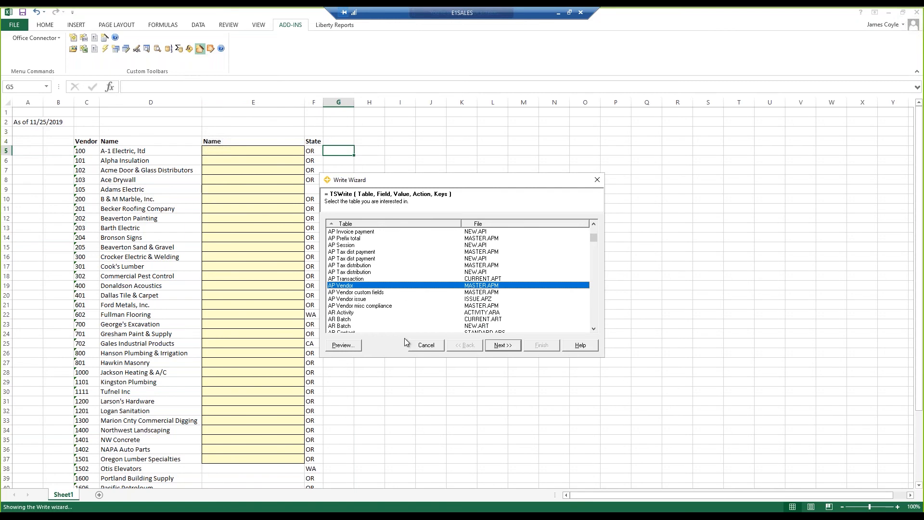
{"action": "left_click", "coordinate": [503, 345]}
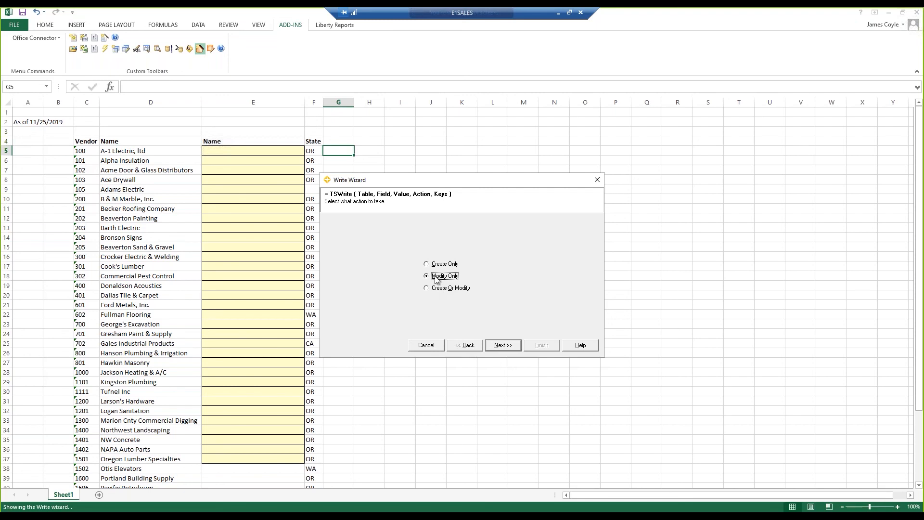
{"action": "left_click", "coordinate": [504, 346]}
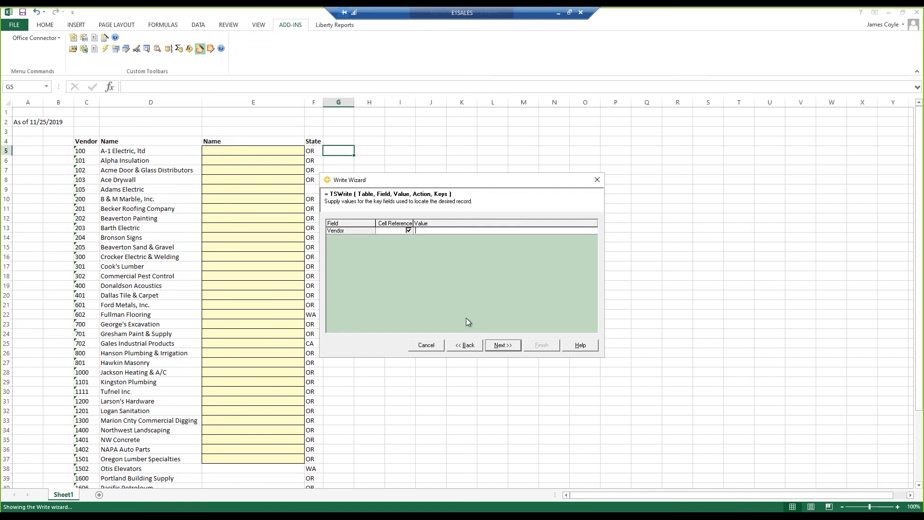
{"action": "type", "text": "$a5"}
{"action": "left_click", "coordinate": [504, 346]}
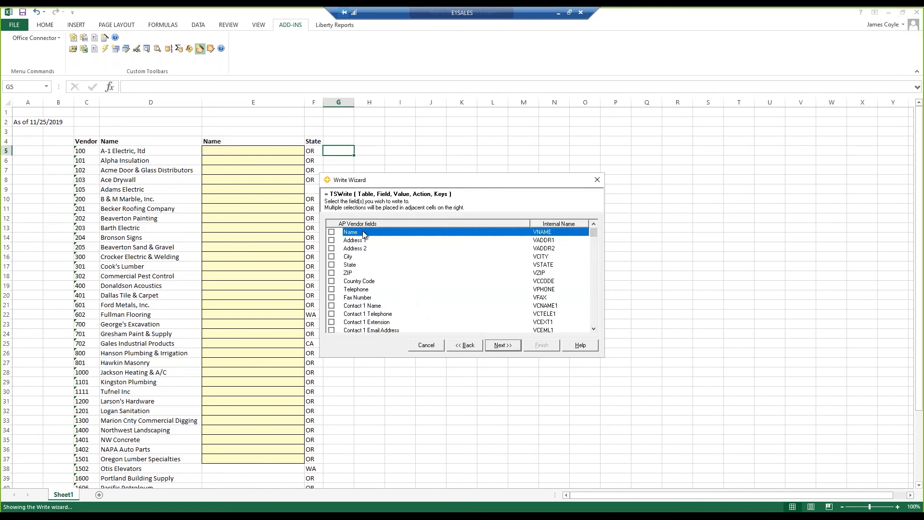
Choose Name as the vendor field to write, reference $E5 for its value, and finish the write formula.
{"action": "left_click", "coordinate": [332, 231]}
{"action": "left_click", "coordinate": [506, 346]}
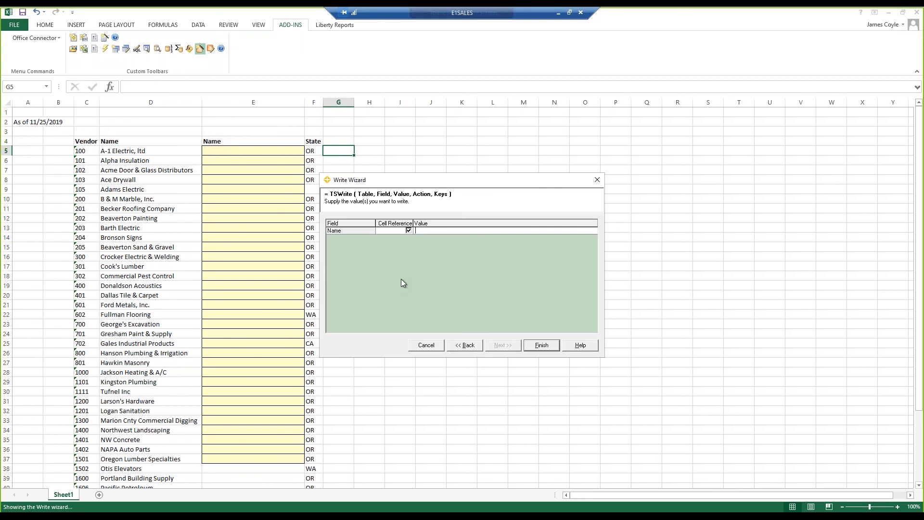
{"action": "left_click", "coordinate": [423, 232]}
{"action": "type", "text": "$e5"}
{"action": "left_click", "coordinate": [541, 345]}
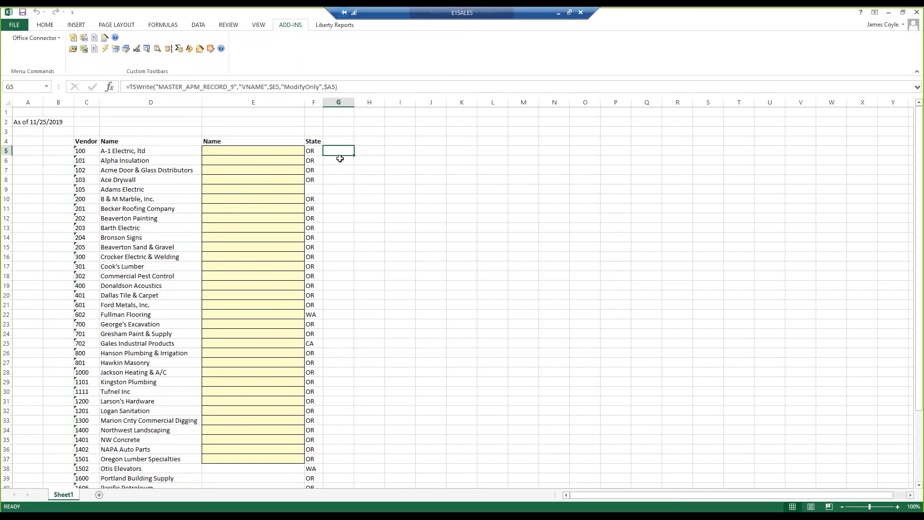
Enter the new vendor name A-1 Electric, Inc. in cell E5.
{"action": "left_click", "coordinate": [247, 150]}
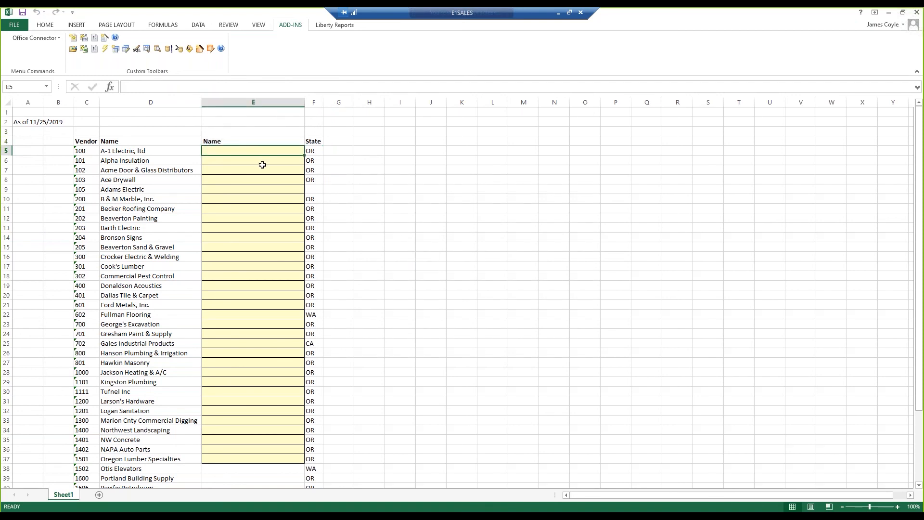
{"action": "type", "text": "A"}
{"action": "type", "text": "-1 Elec"}
{"action": "type", "text": "ti"}
{"action": "type", "text": "ic, Inc."}
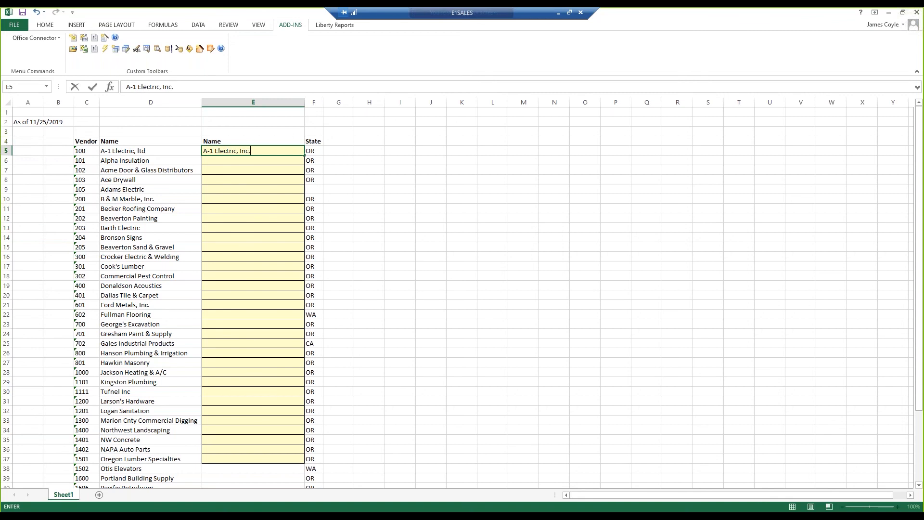
{"action": "key", "text": "Return"}
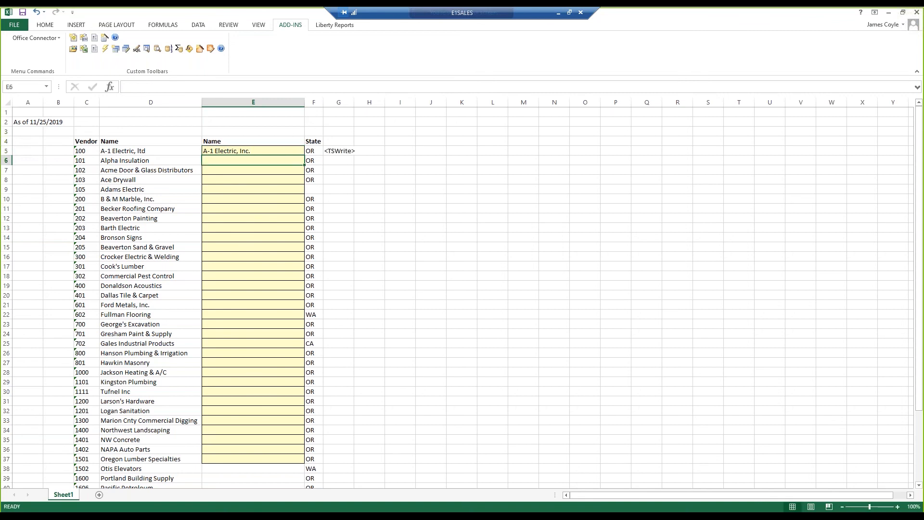
{"action": "left_click", "coordinate": [258, 152]}
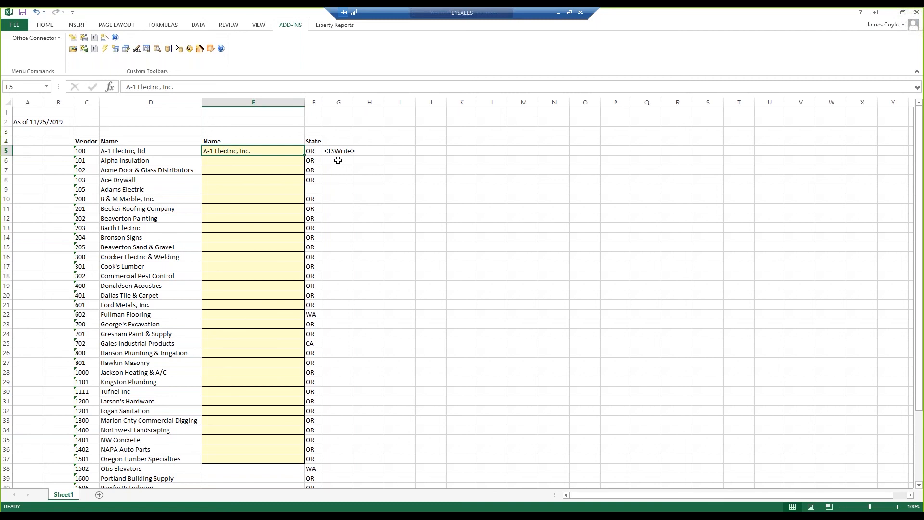
{"action": "left_click", "coordinate": [339, 159]}
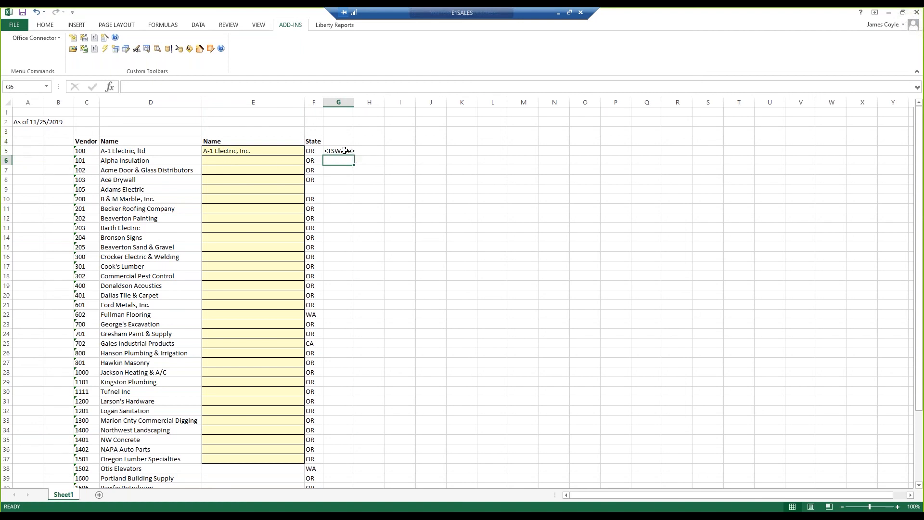
{"action": "left_click", "coordinate": [345, 152]}
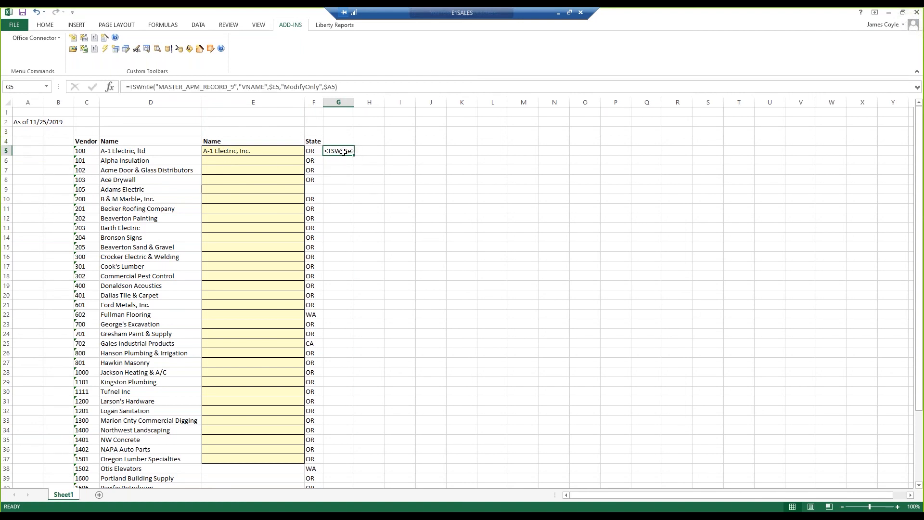
{"action": "left_click", "coordinate": [249, 162]}
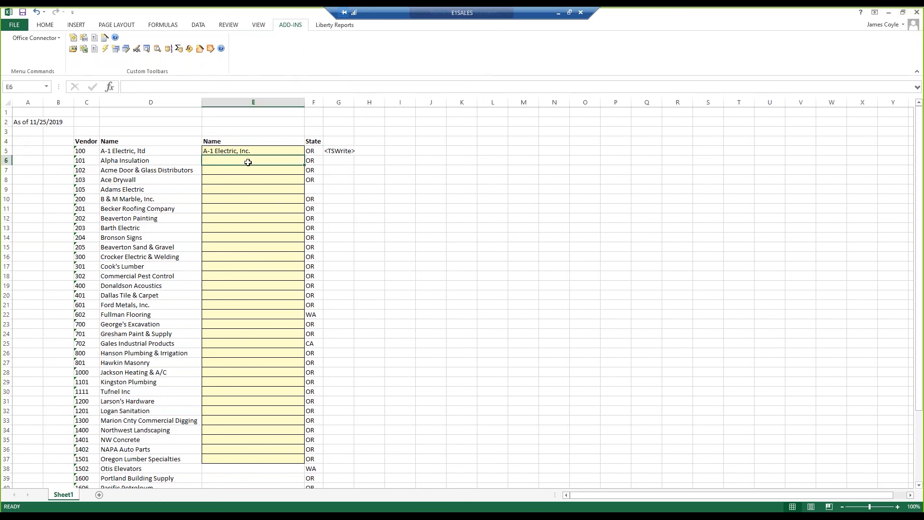
Wrap the TSWrite formula in cell G5 in an IF function that writes only when $E5<>"".
{"action": "left_click", "coordinate": [339, 151]}
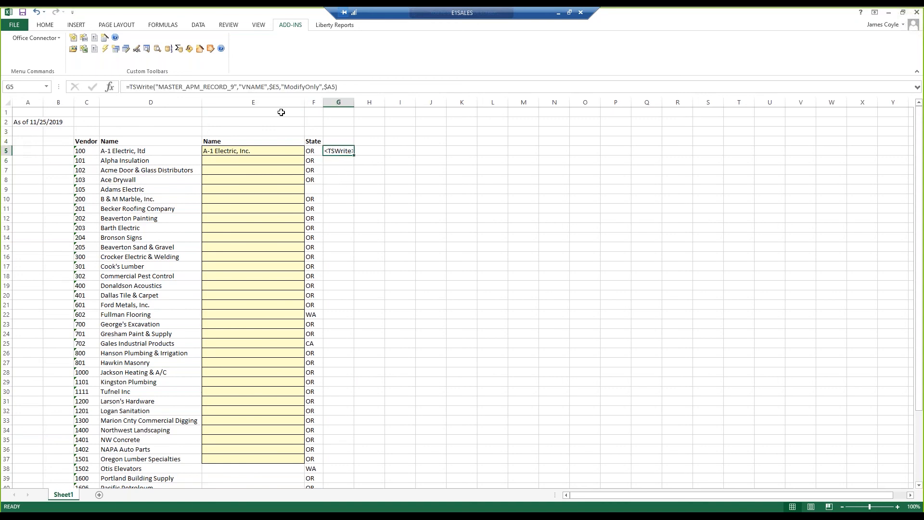
{"action": "left_click", "coordinate": [269, 86]}
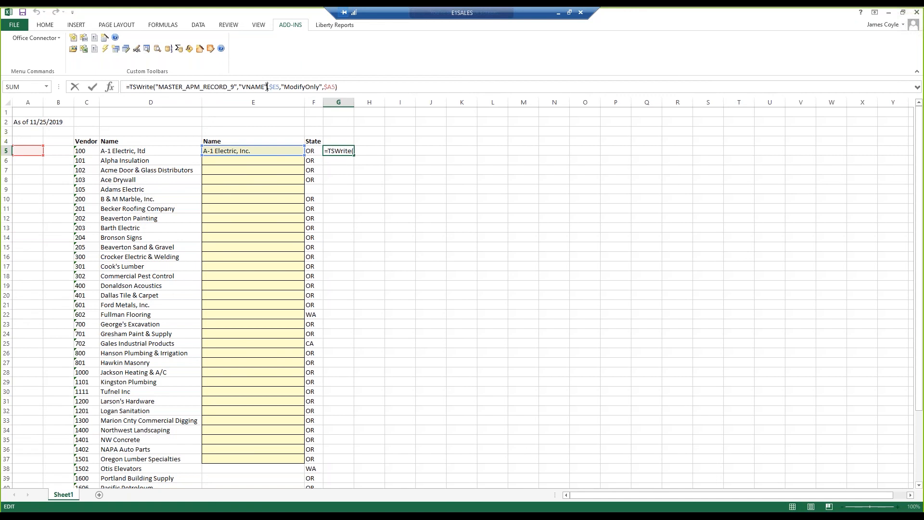
{"action": "left_click", "coordinate": [130, 86]}
{"action": "type", "text": "if("}
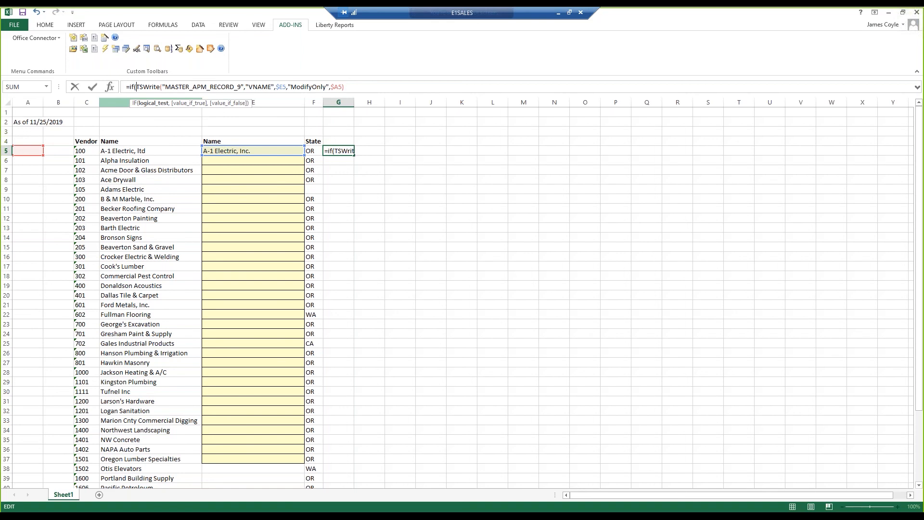
{"action": "key", "text": "Return"}
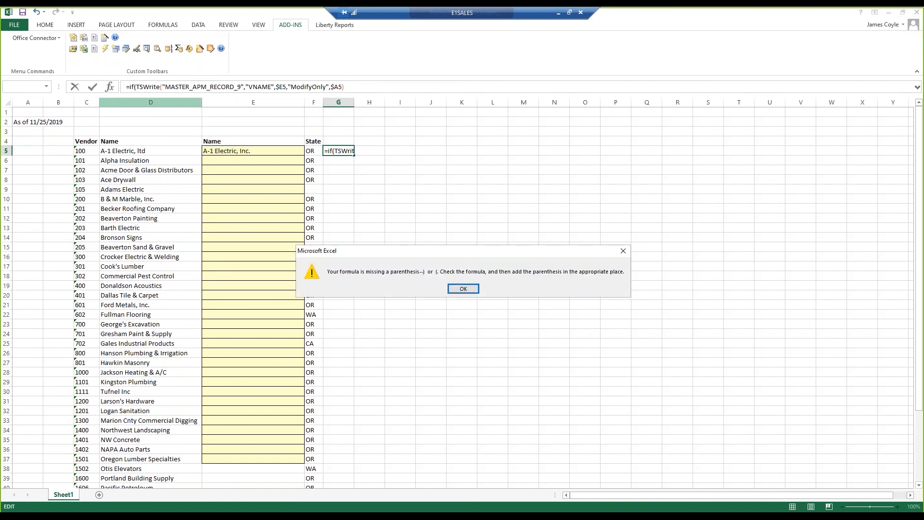
{"action": "left_click", "coordinate": [463, 288]}
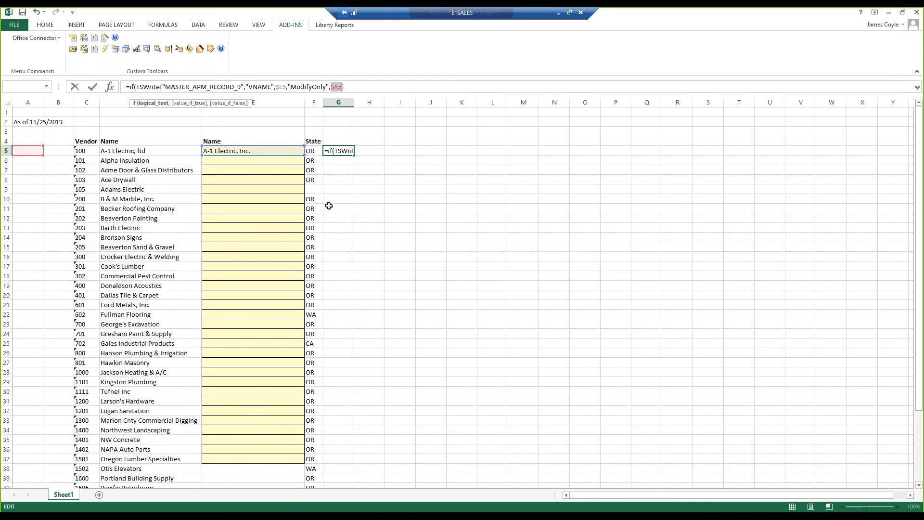
{"action": "type", "text": ")"}
{"action": "left_click", "coordinate": [135, 87]}
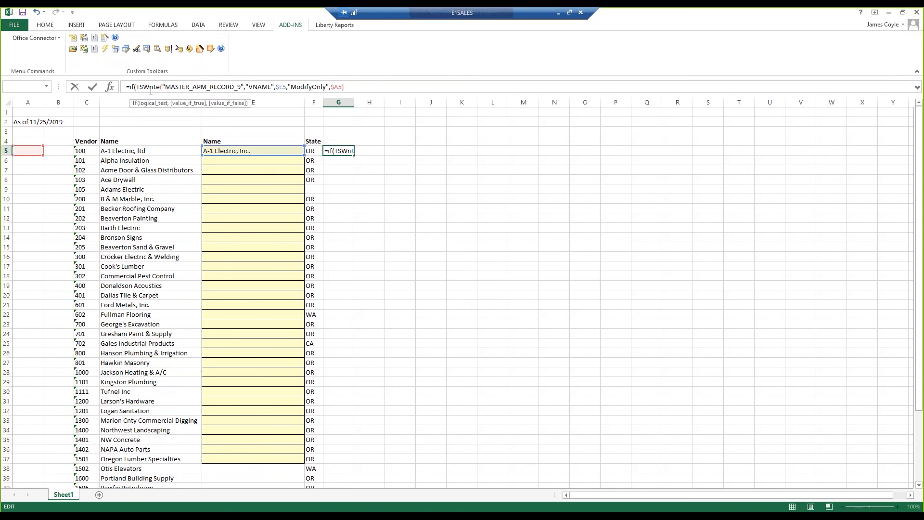
{"action": "key", "text": "Right"}
{"action": "type", "text": "$"}
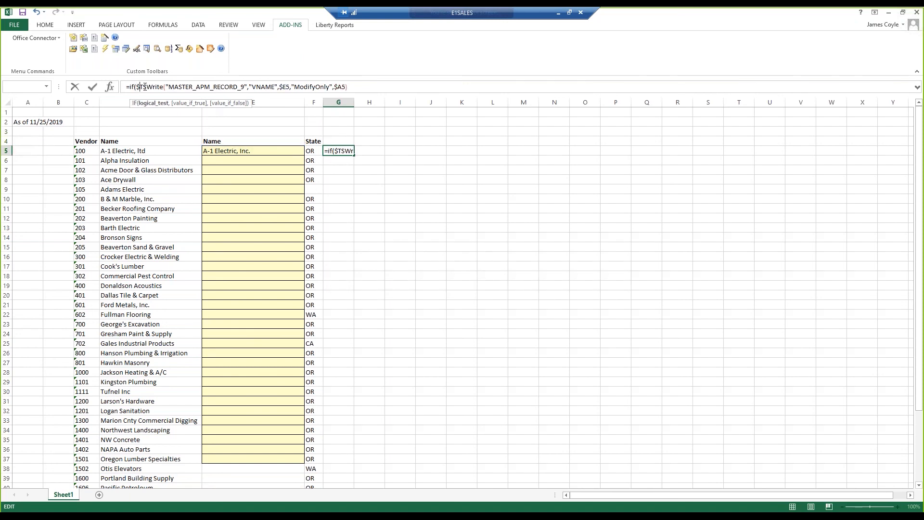
{"action": "type", "text": "e5<>"}
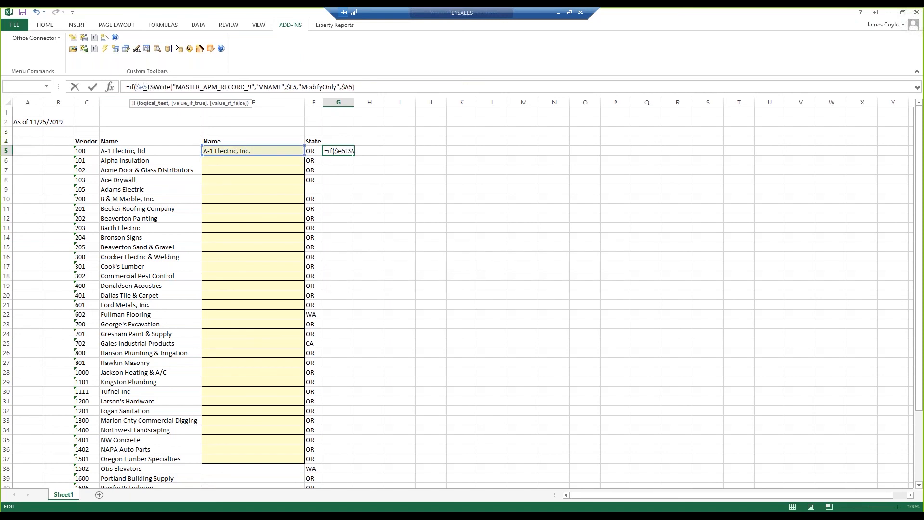
{"action": "type", "text": "\"\","}
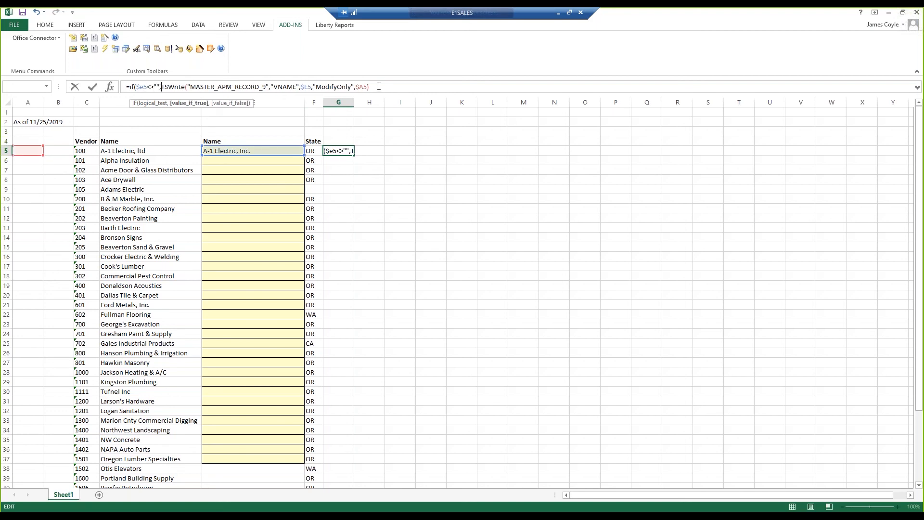
Complete the IF formula in G5 with "Nothing new" as the value returned when the test is false.
{"action": "type", "text": ","}
{"action": "type", "text": "\"Nothin"}
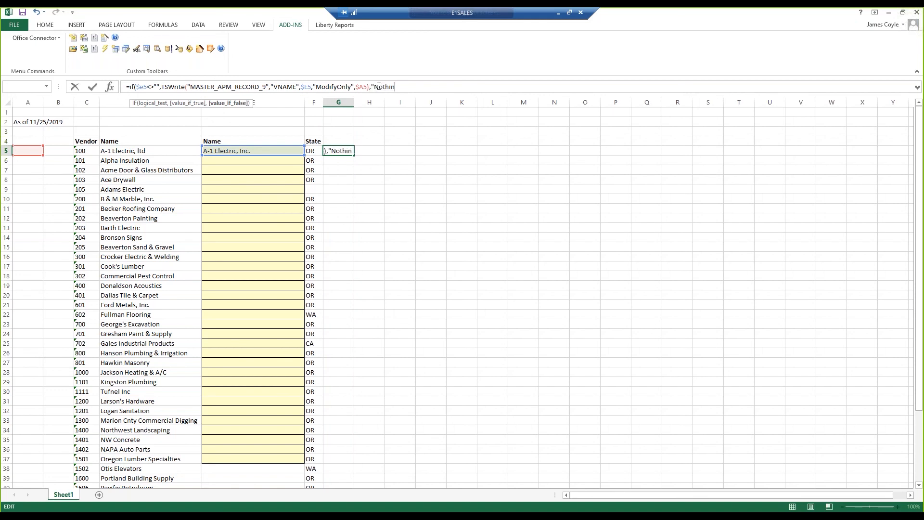
{"action": "type", "text": "g new\")"}
{"action": "key", "text": "Return"}
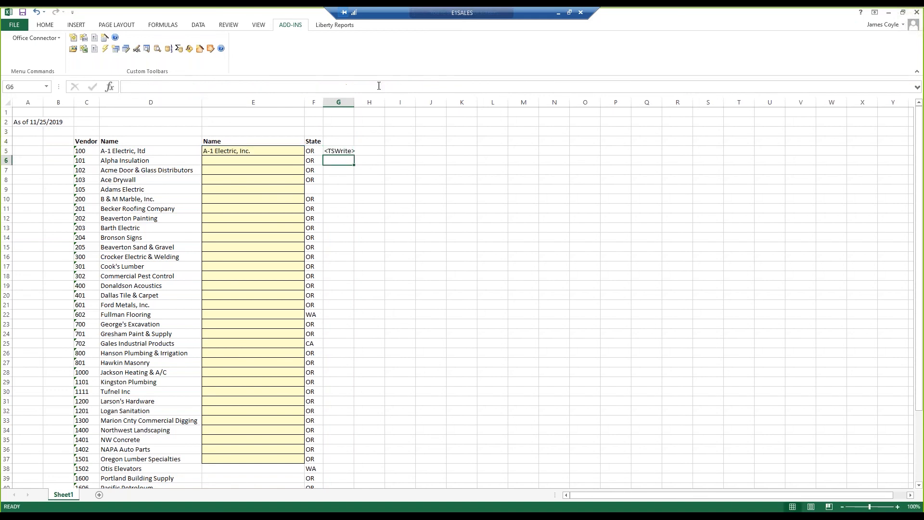
Fill the conditional write formula from G5 down to G6 for the second vendor.
{"action": "left_click", "coordinate": [337, 151]}
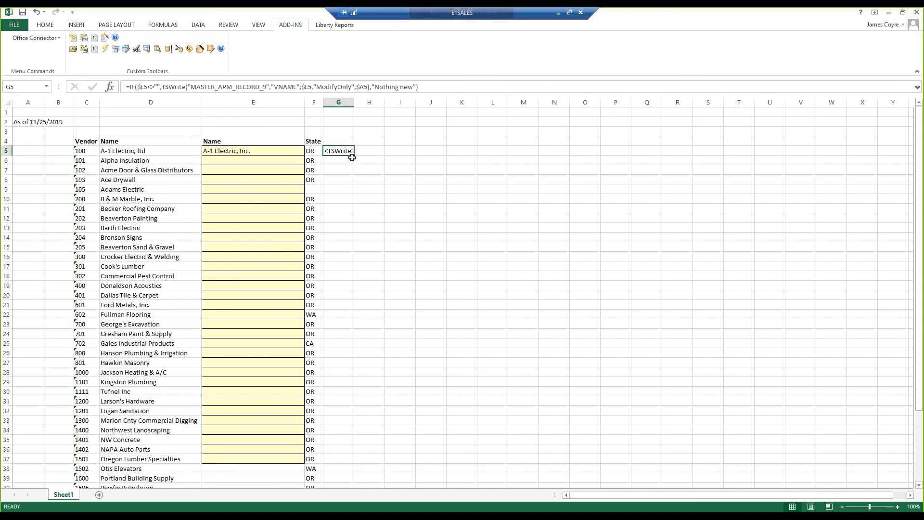
{"action": "left_click_drag", "start_coordinate": [356, 156], "coordinate": [357, 165]}
{"action": "left_click", "coordinate": [340, 162]}
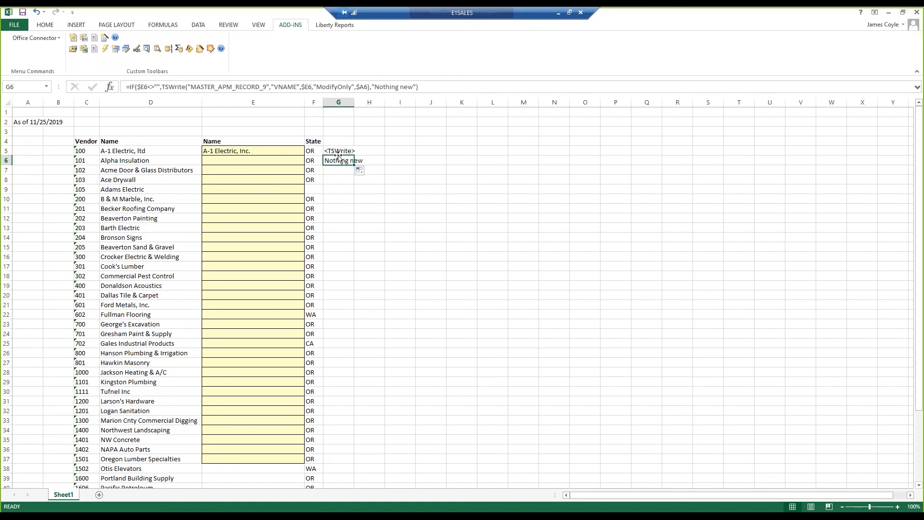
Enter U in cell H5 beside the first vendor's write formula.
{"action": "left_click", "coordinate": [374, 151]}
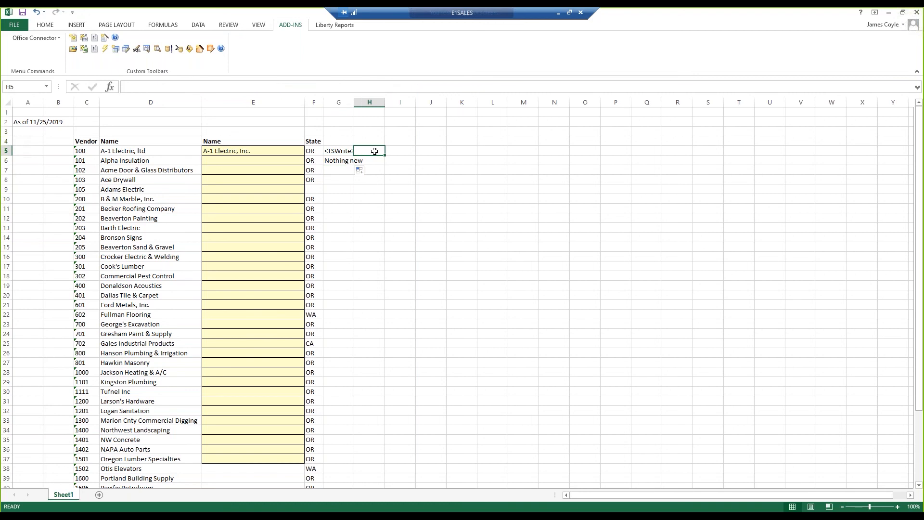
{"action": "type", "text": "U"}
{"action": "key", "text": "Return"}
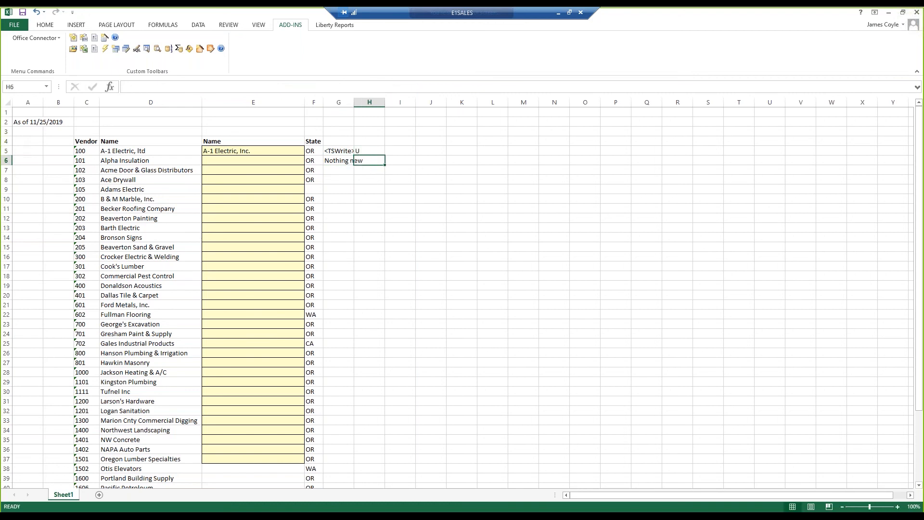
Try to write the approved name change from G5 to the AP Vendor records, and close the write report.
{"action": "left_click", "coordinate": [341, 151]}
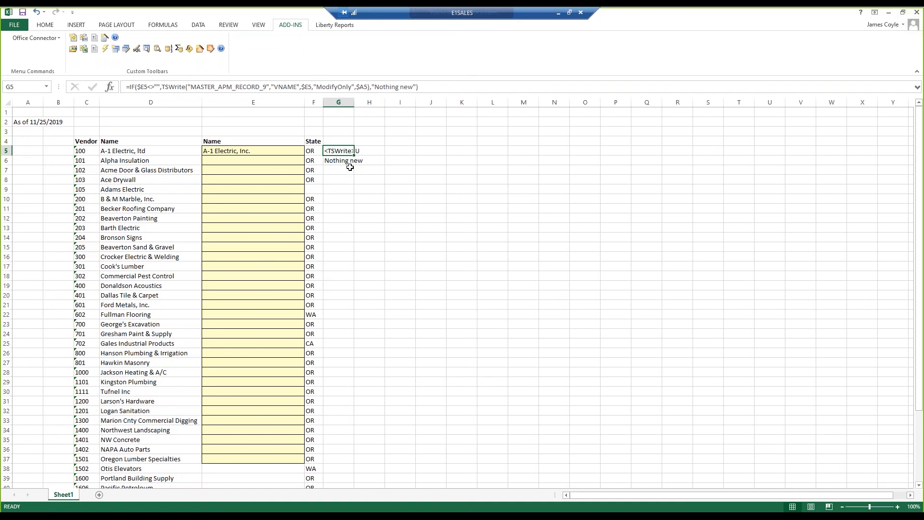
{"action": "left_click", "coordinate": [211, 48]}
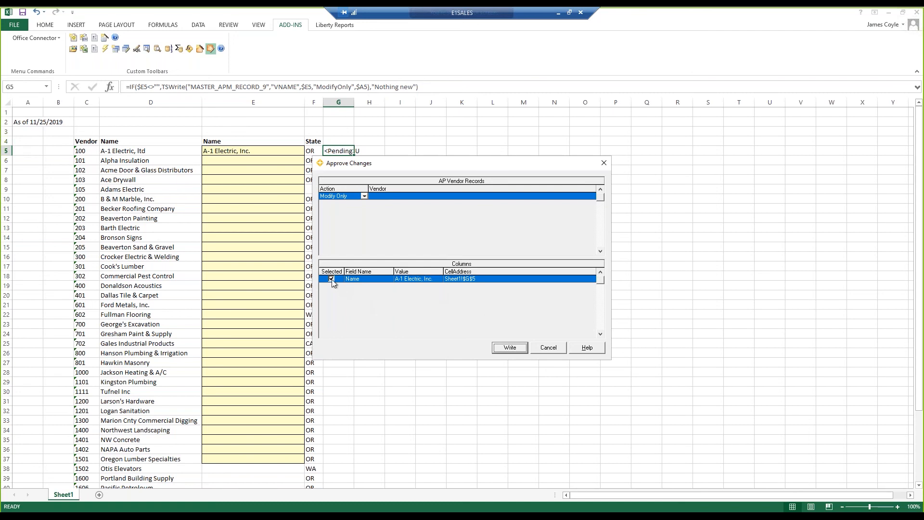
{"action": "left_click", "coordinate": [510, 347]}
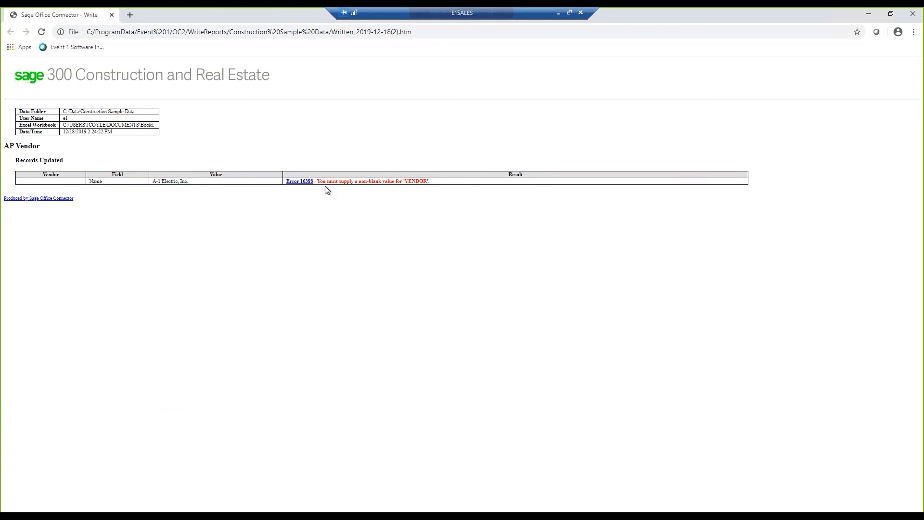
{"action": "left_click", "coordinate": [112, 15]}
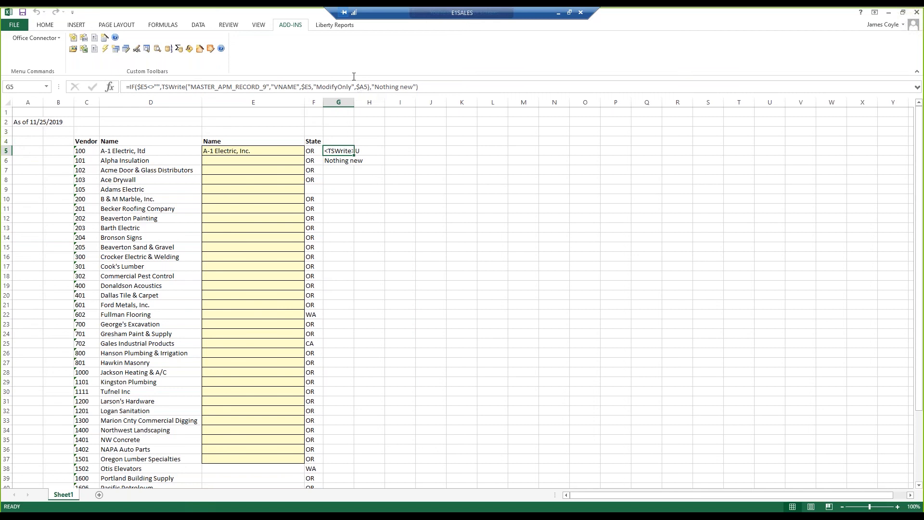
Change the vendor key reference in the G5 write formula to $C5.
{"action": "left_click", "coordinate": [365, 87]}
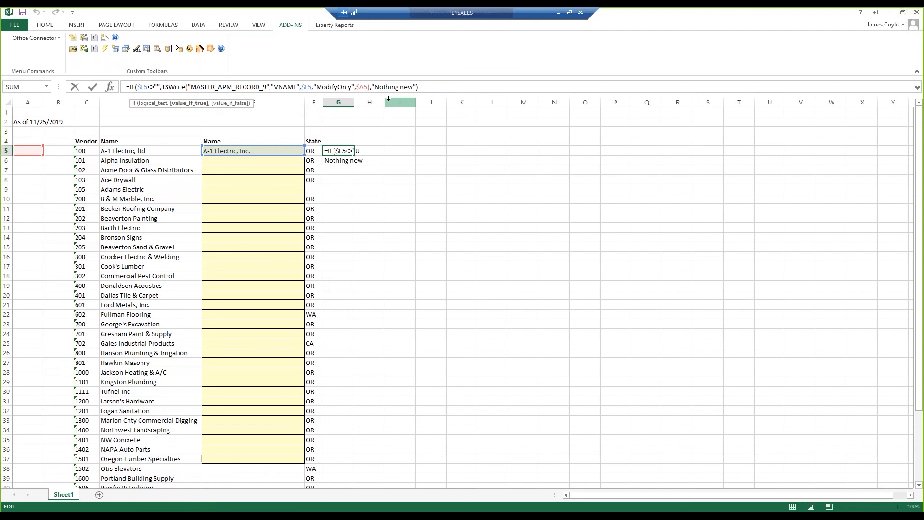
{"action": "key", "text": "BackSpace"}
{"action": "type", "text": "c"}
{"action": "key", "text": "Tab"}
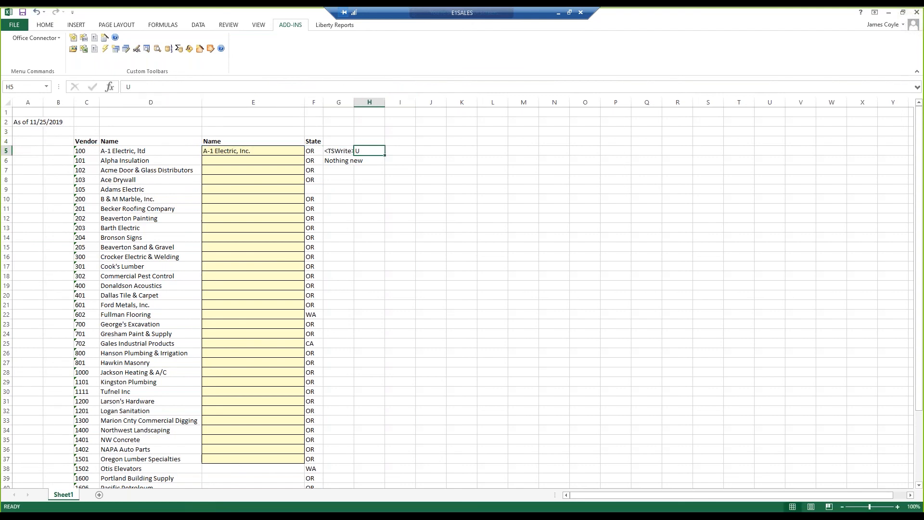
Write the G5 name change A-1 Electric, Inc. to vendor 100 in the AP Vendor records, and close the write report.
{"action": "left_click", "coordinate": [338, 151]}
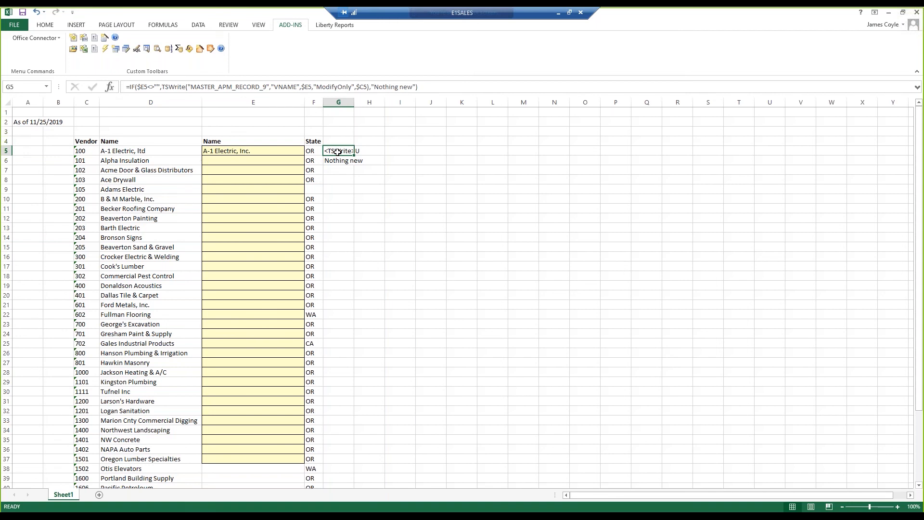
{"action": "left_click", "coordinate": [342, 199]}
{"action": "left_click", "coordinate": [210, 48]}
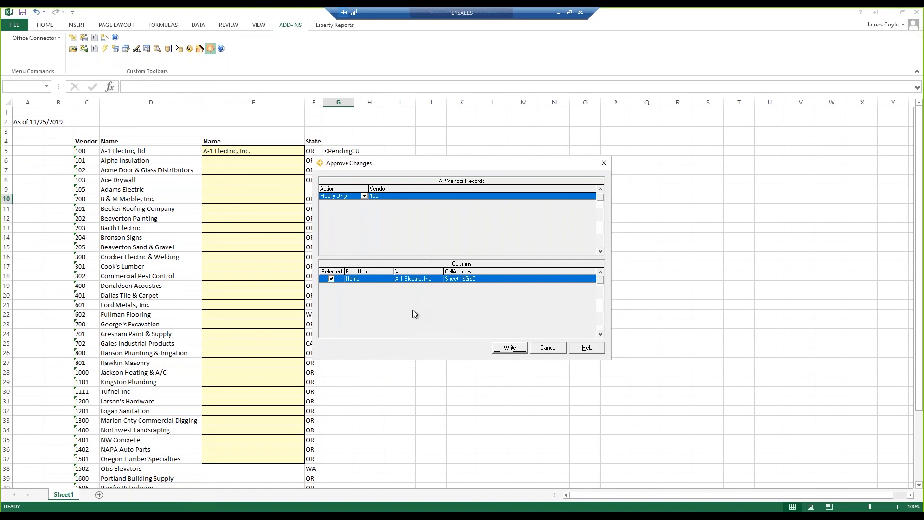
{"action": "left_click", "coordinate": [510, 348]}
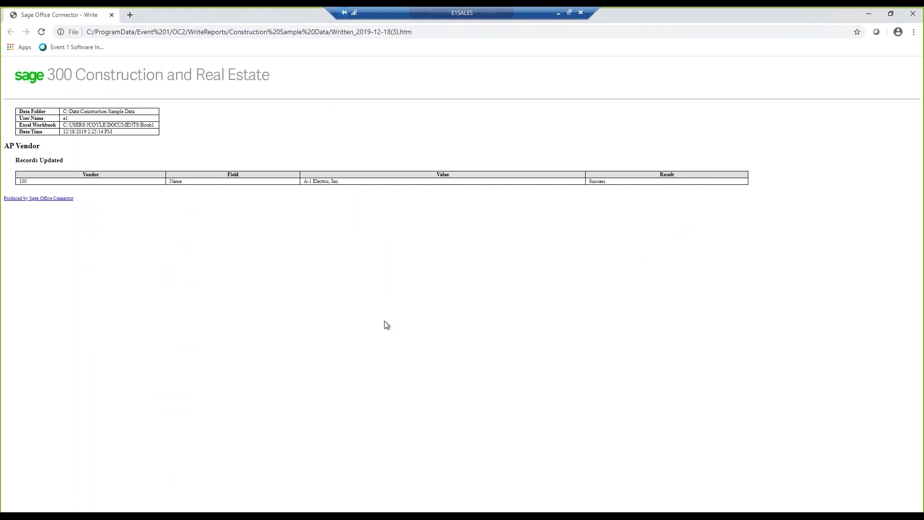
{"action": "left_click", "coordinate": [112, 15]}
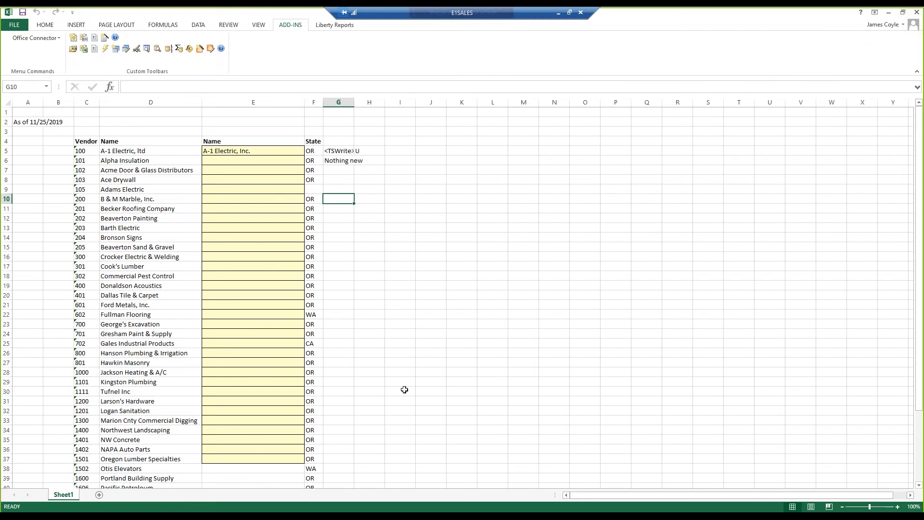
Replace the value argument in the G5 TSWrite formula with IF($H5="U",$D5,$E5).
{"action": "left_click", "coordinate": [342, 150]}
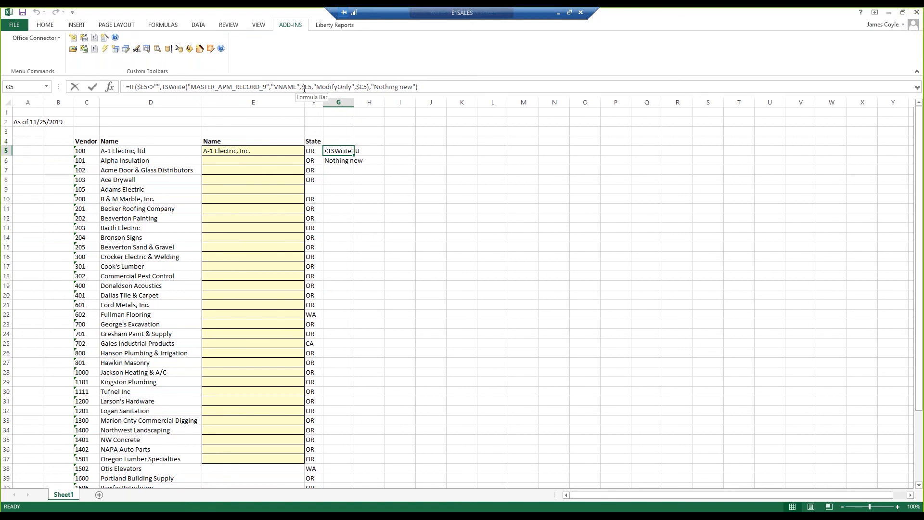
{"action": "left_click", "coordinate": [301, 87]}
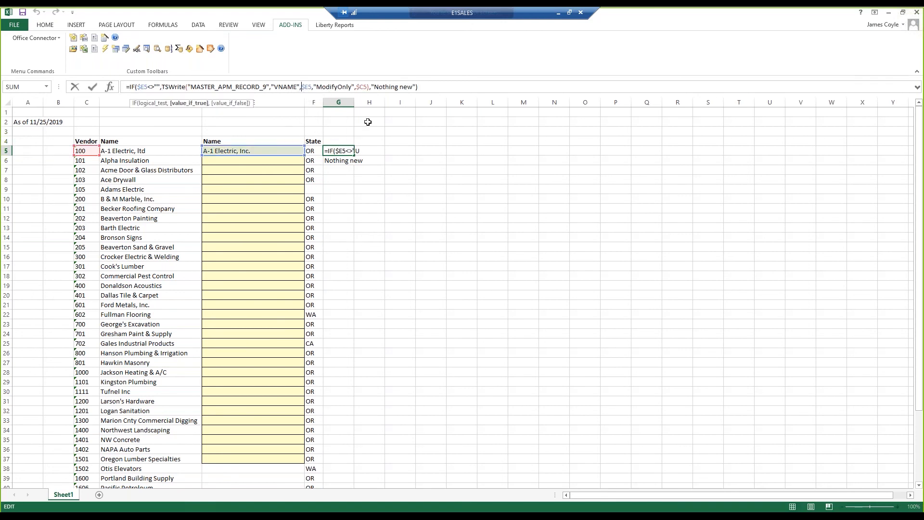
{"action": "type", "text": "if($"}
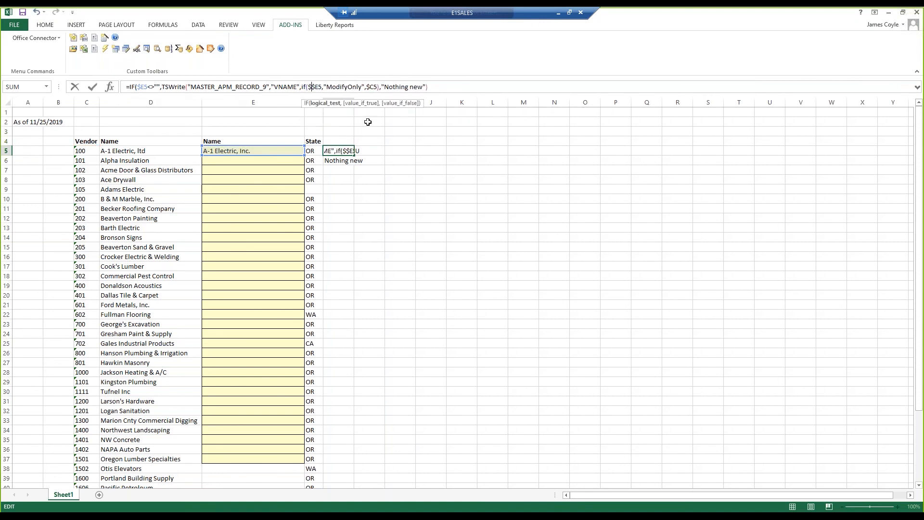
{"action": "type", "text": "h"}
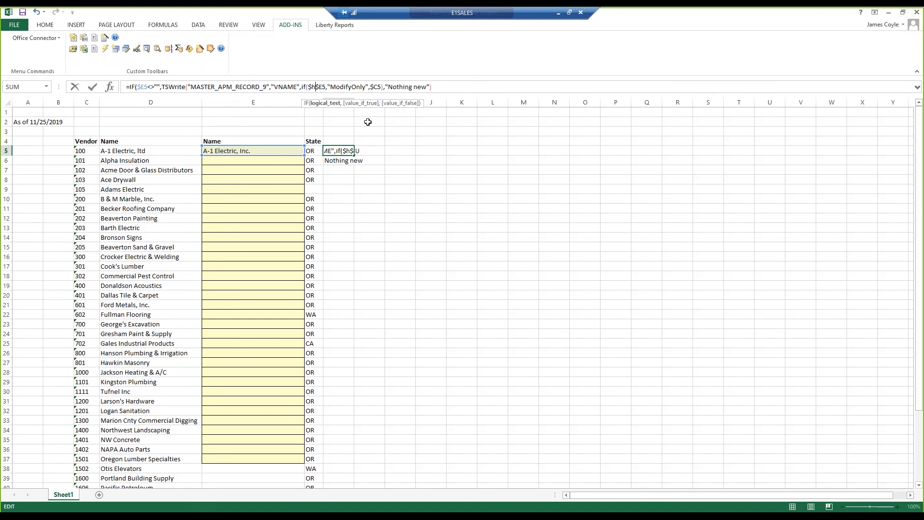
{"action": "type", "text": "5"}
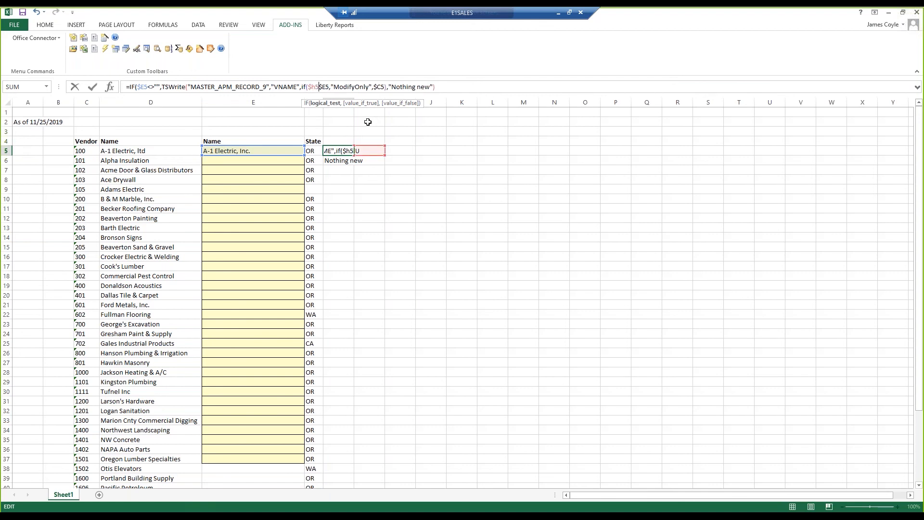
{"action": "type", "text": "=\"U\","}
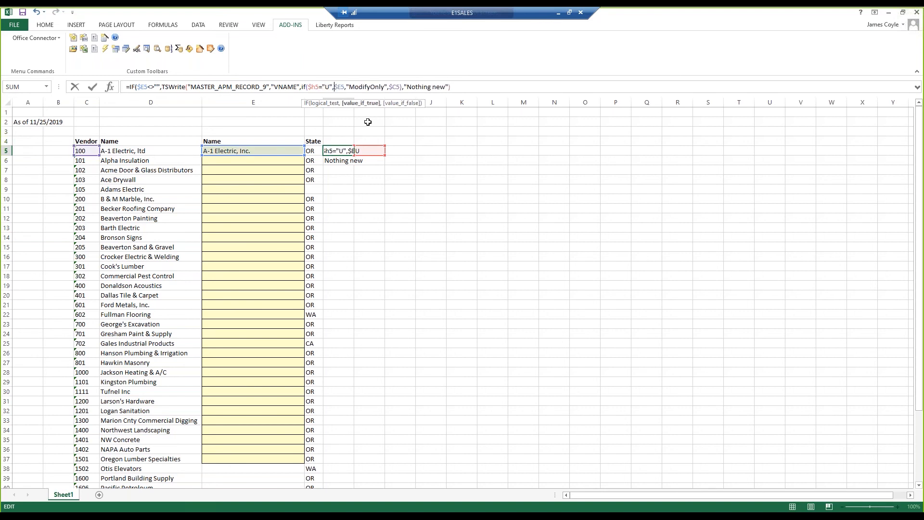
{"action": "type", "text": "$d5,$E5"}
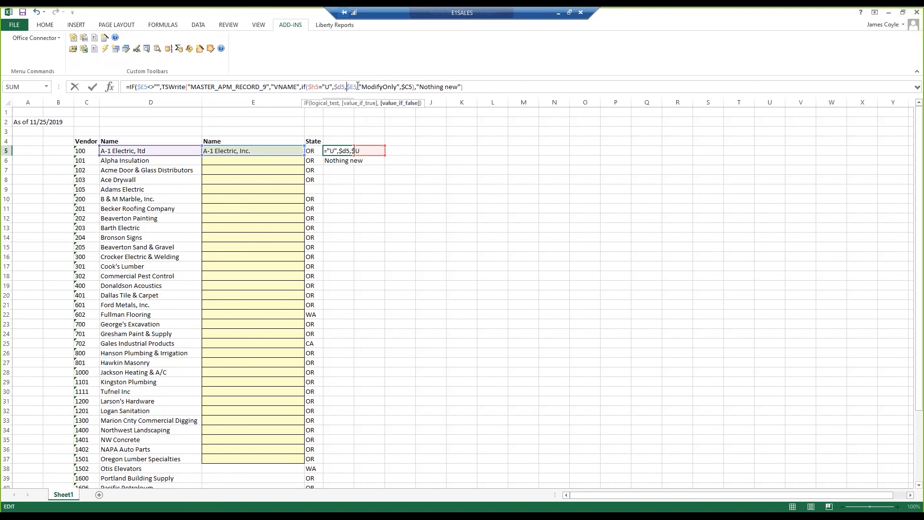
{"action": "type", "text": ")"}
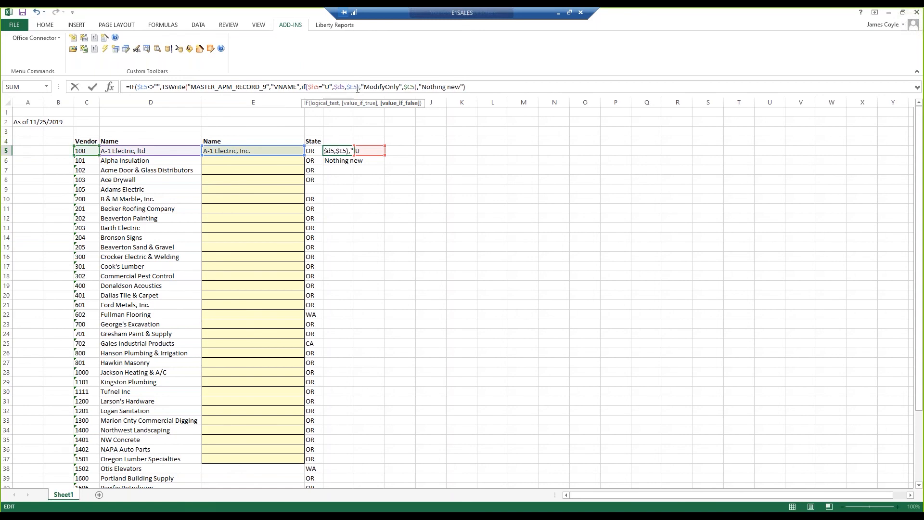
{"action": "key", "text": "Return"}
Write the original name A-1 Electric, ltd back to vendor 100 using the U flag in H5, and close the write report.
{"action": "left_click", "coordinate": [335, 152]}
{"action": "left_click", "coordinate": [364, 151]}
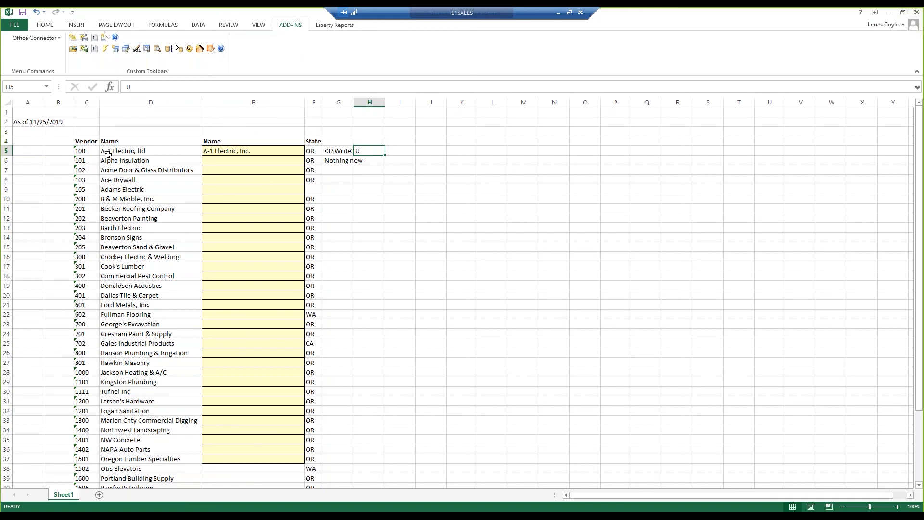
{"action": "left_click", "coordinate": [342, 151]}
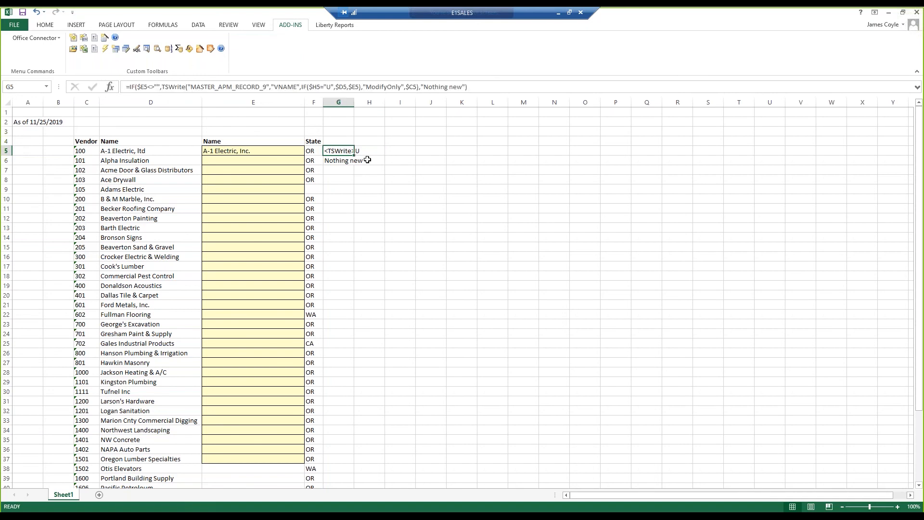
{"action": "left_click", "coordinate": [367, 152]}
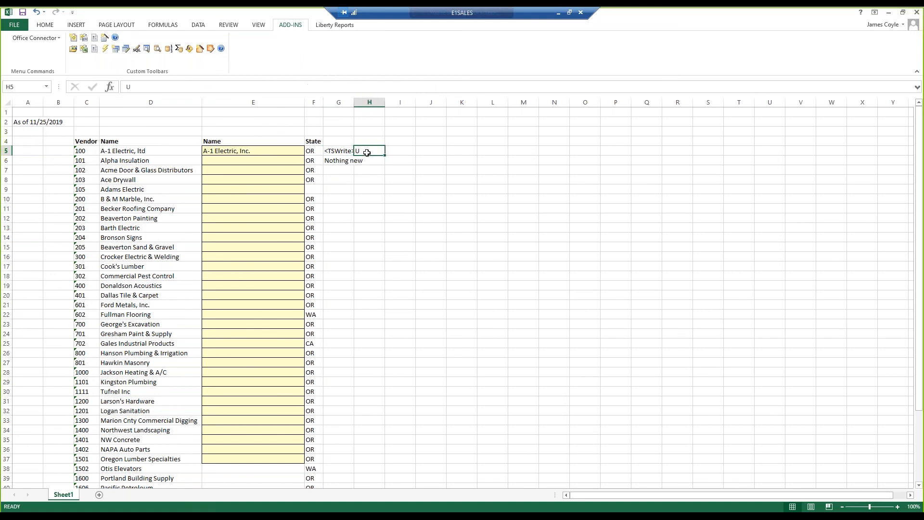
{"action": "left_click", "coordinate": [340, 153]}
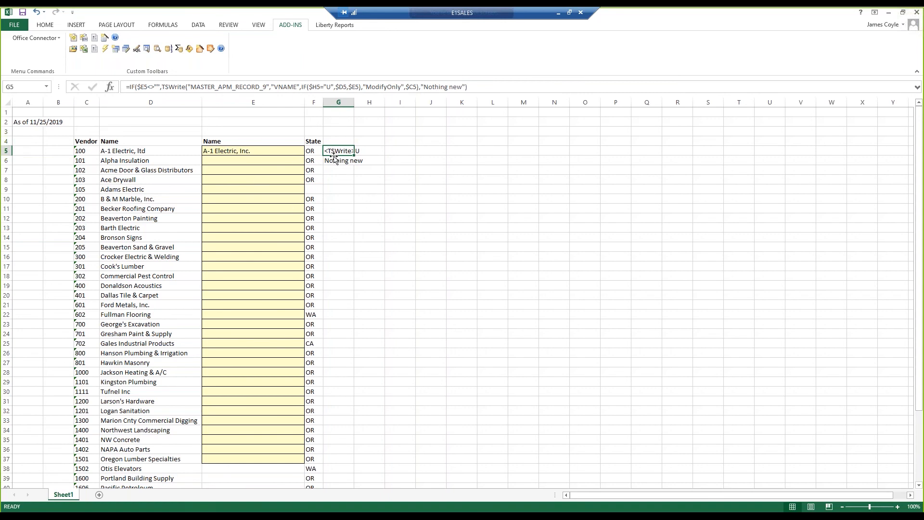
{"action": "left_click", "coordinate": [211, 49]}
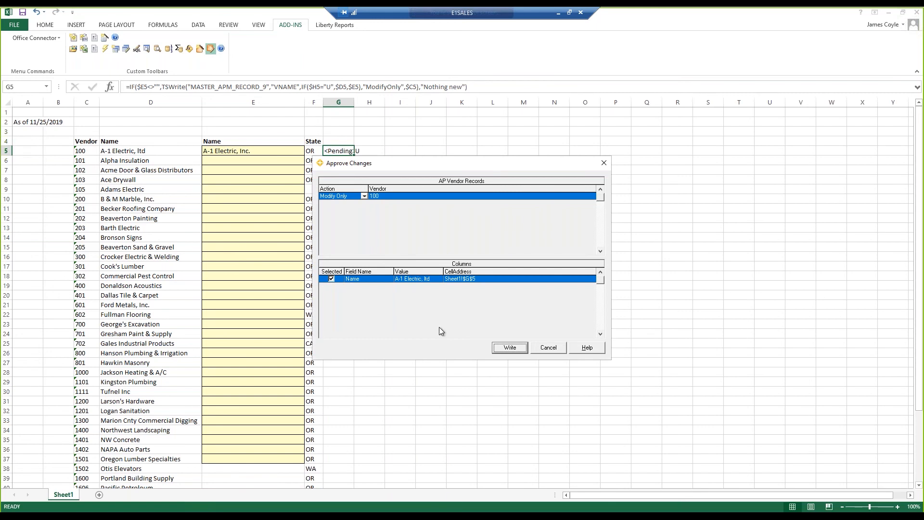
{"action": "left_click", "coordinate": [509, 348]}
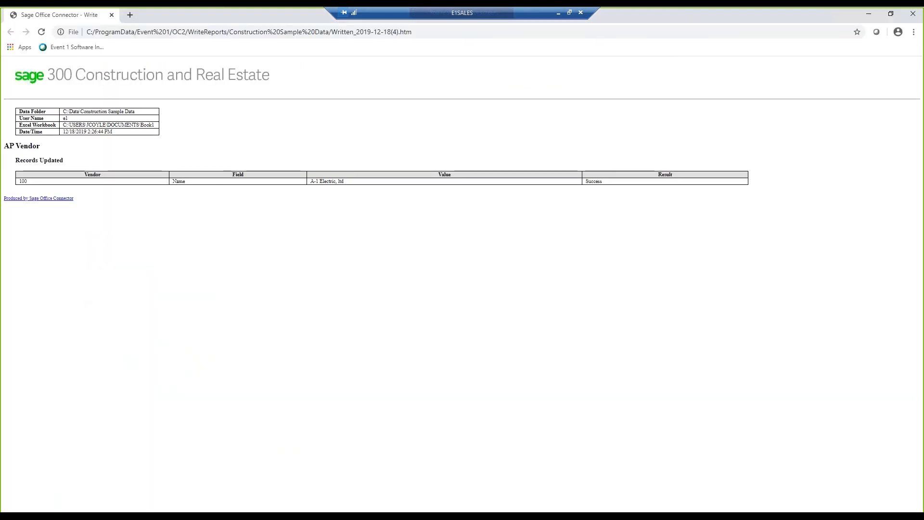
{"action": "left_click", "coordinate": [112, 15]}
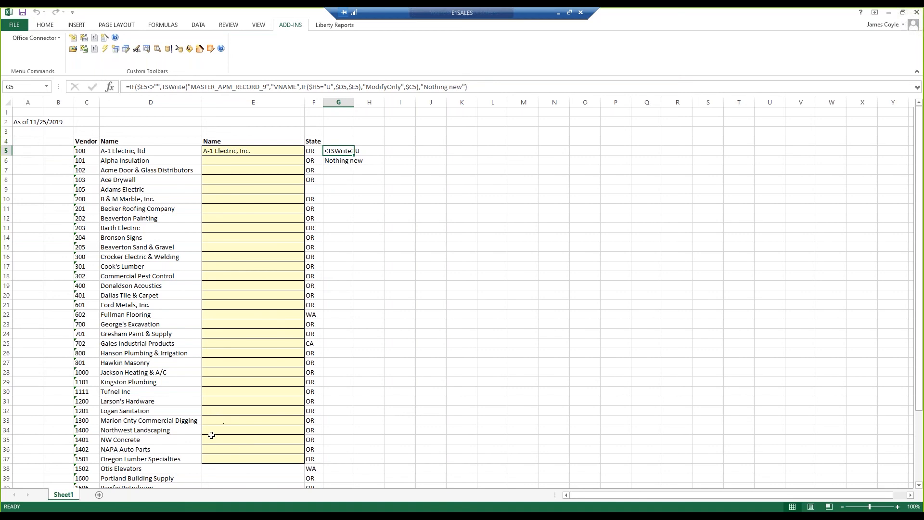
Add a new worksheet to the workbook and make B3 its active cell.
{"action": "left_click", "coordinate": [99, 495]}
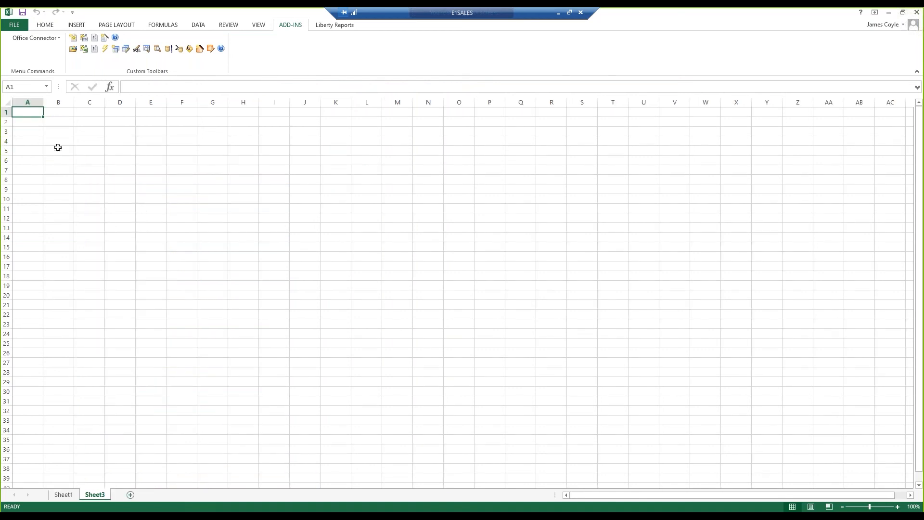
{"action": "left_click", "coordinate": [66, 133]}
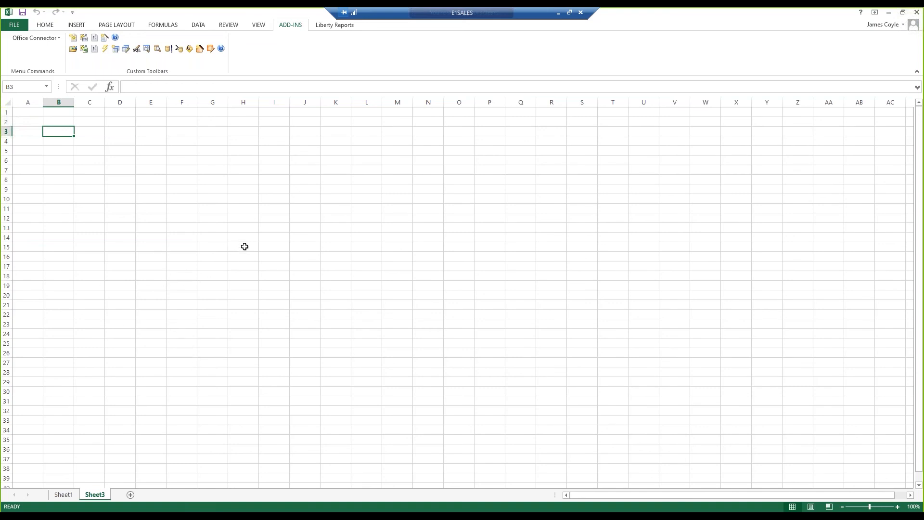
{"action": "left_click", "coordinate": [147, 49]}
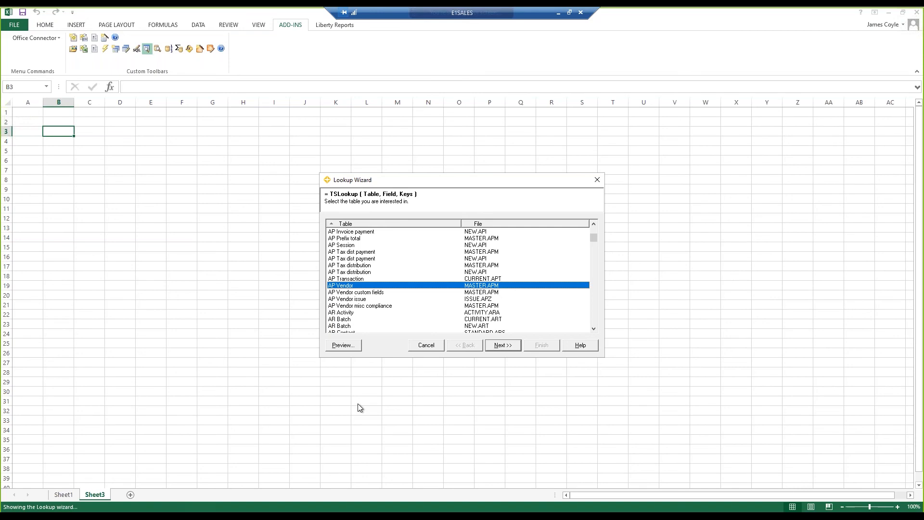
{"action": "key", "text": "j"}
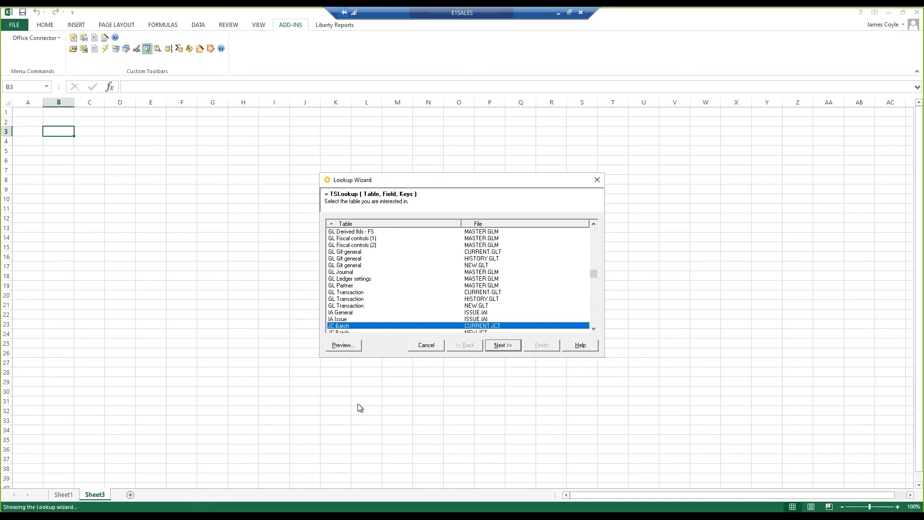
{"action": "scroll", "coordinate": [594, 316], "scroll_direction": "down", "scroll_amount": 5}
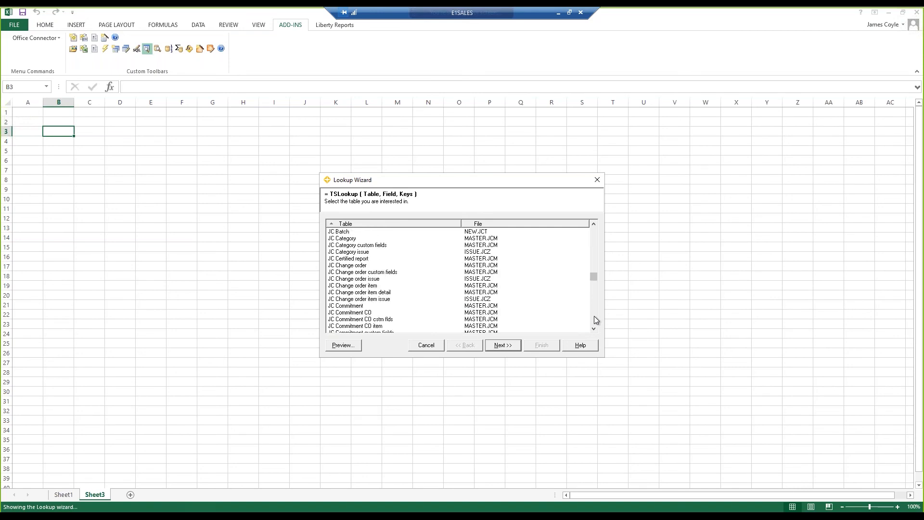
{"action": "left_click", "coordinate": [343, 239]}
{"action": "left_click", "coordinate": [505, 347]}
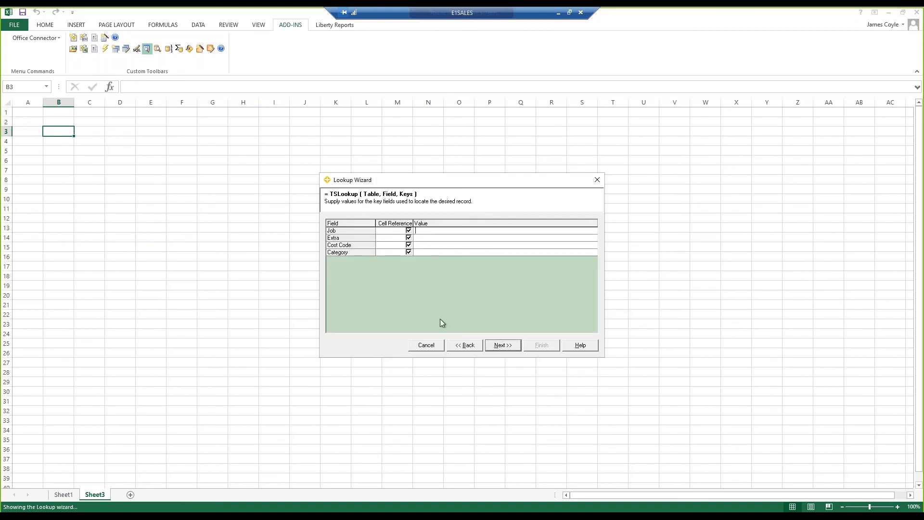
{"action": "left_click", "coordinate": [427, 345]}
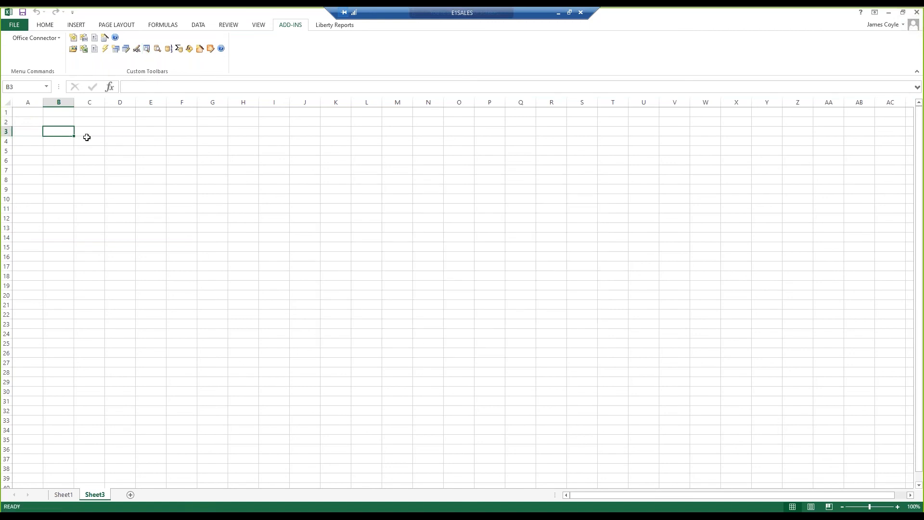
Set up an Office Connector query at B3 on the JC Category table with Job, Extra, Cost Code, Category and Cost account fields.
{"action": "left_click", "coordinate": [116, 48]}
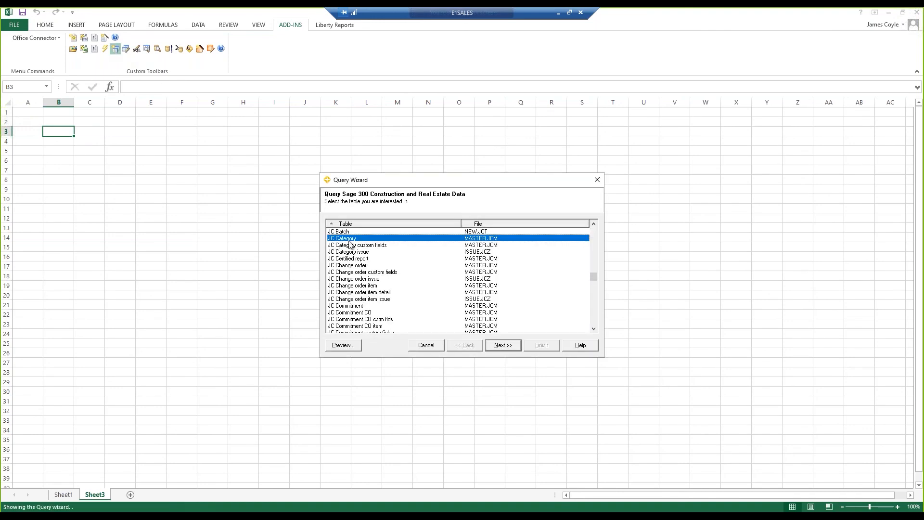
{"action": "left_click", "coordinate": [502, 345]}
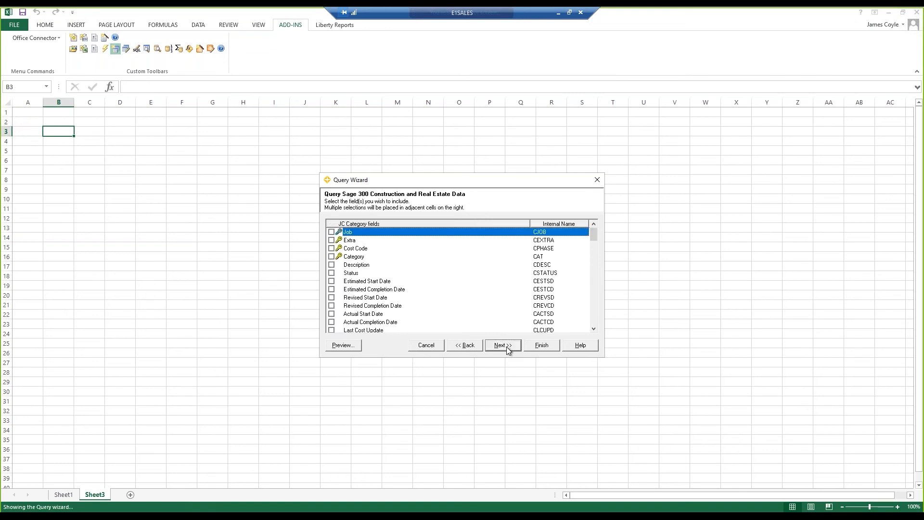
{"action": "left_click", "coordinate": [331, 233]}
{"action": "left_click", "coordinate": [331, 240]}
{"action": "left_click", "coordinate": [331, 248]}
{"action": "left_click", "coordinate": [331, 257]}
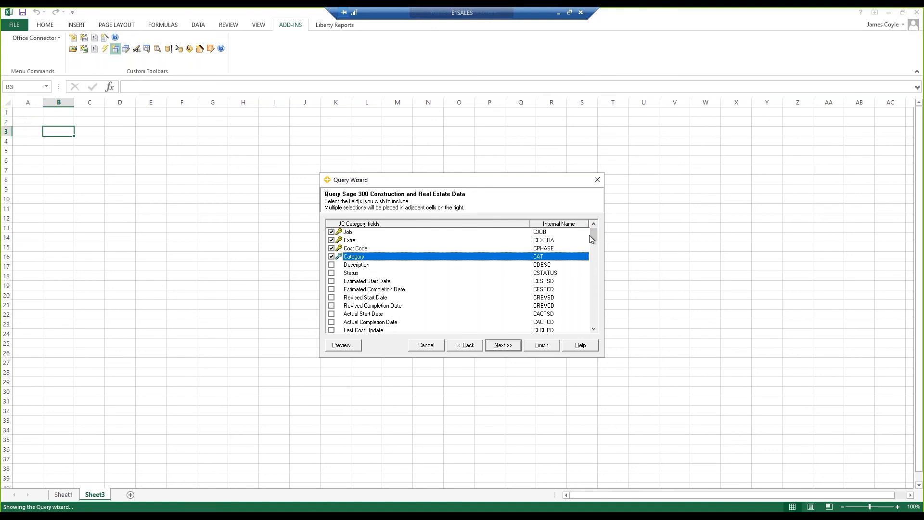
{"action": "left_click_drag", "start_coordinate": [595, 235], "coordinate": [596, 240]}
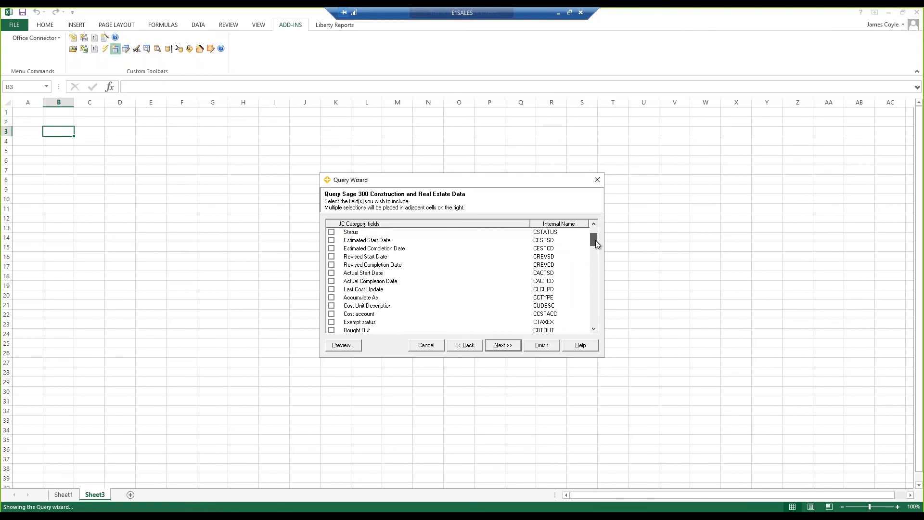
{"action": "left_click", "coordinate": [331, 314]}
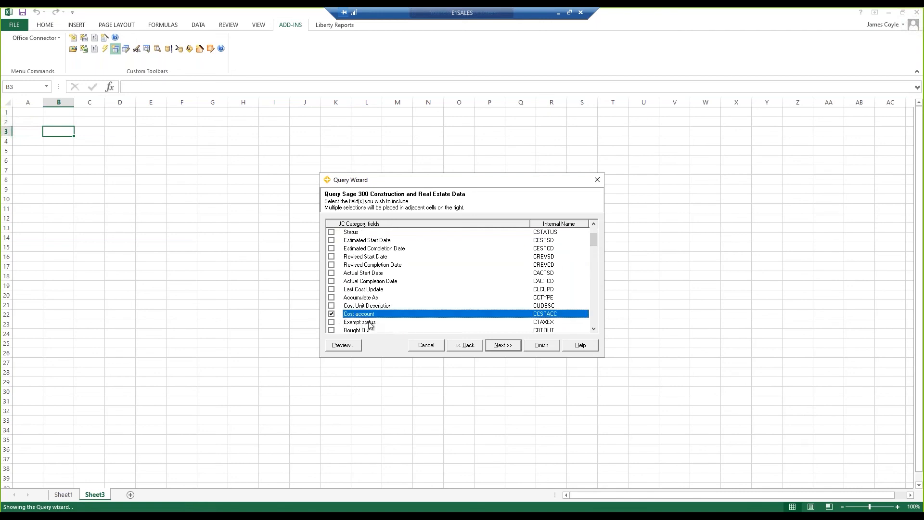
Add a query condition that limits the JC Category records to those with Category equal to LB.
{"action": "left_click", "coordinate": [502, 345]}
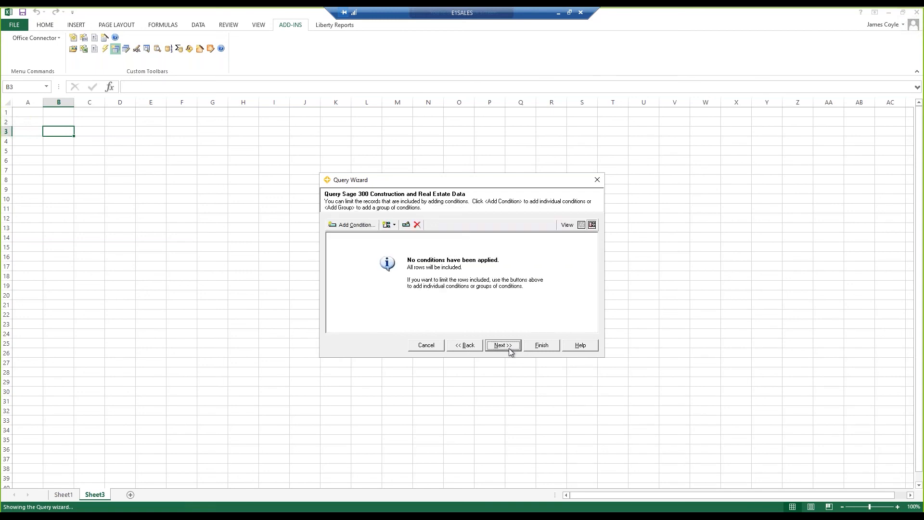
{"action": "left_click", "coordinate": [359, 224]}
{"action": "left_click", "coordinate": [342, 255]}
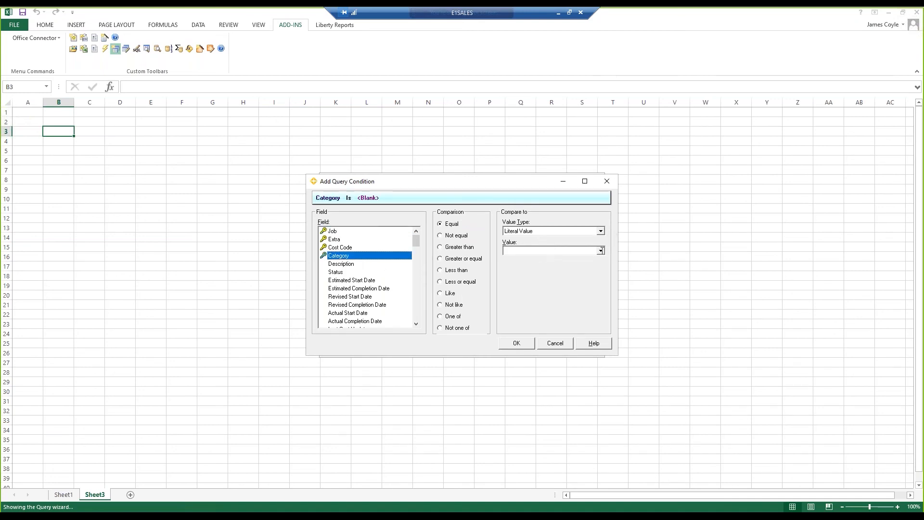
{"action": "left_click", "coordinate": [601, 251]}
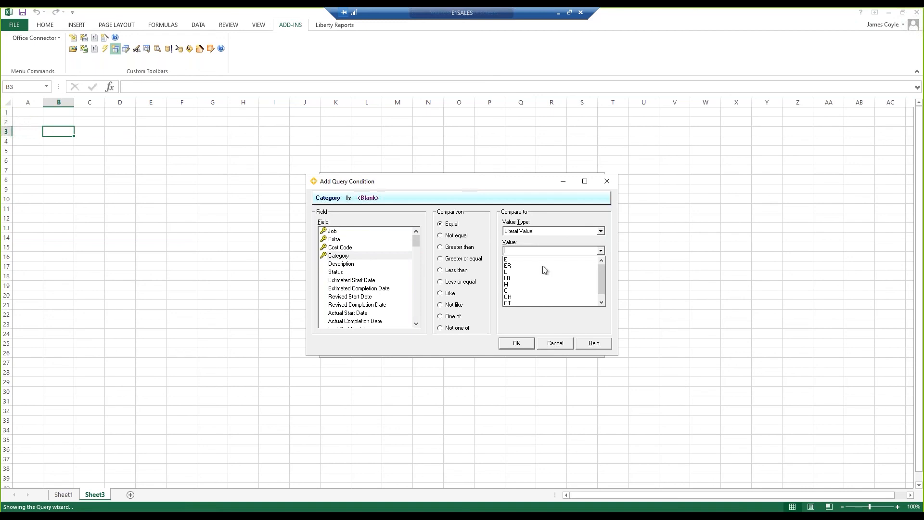
{"action": "left_click", "coordinate": [517, 279]}
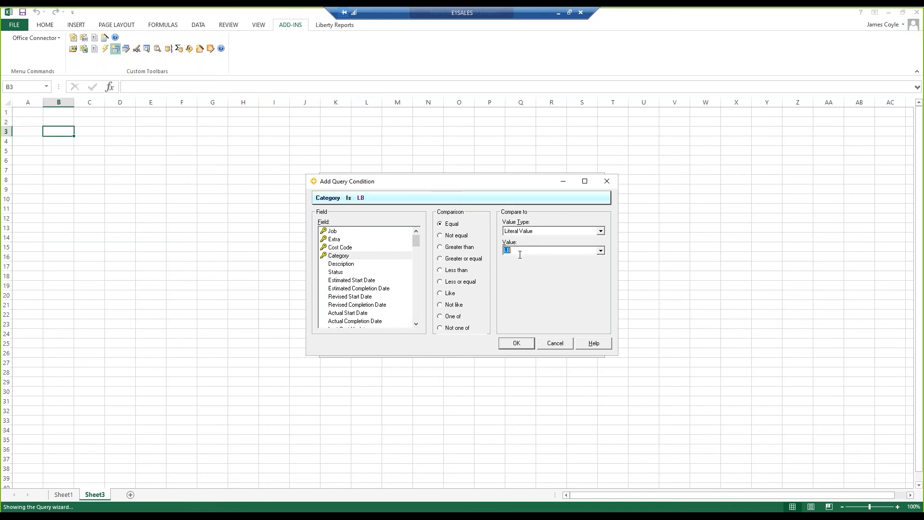
{"action": "left_click", "coordinate": [516, 343]}
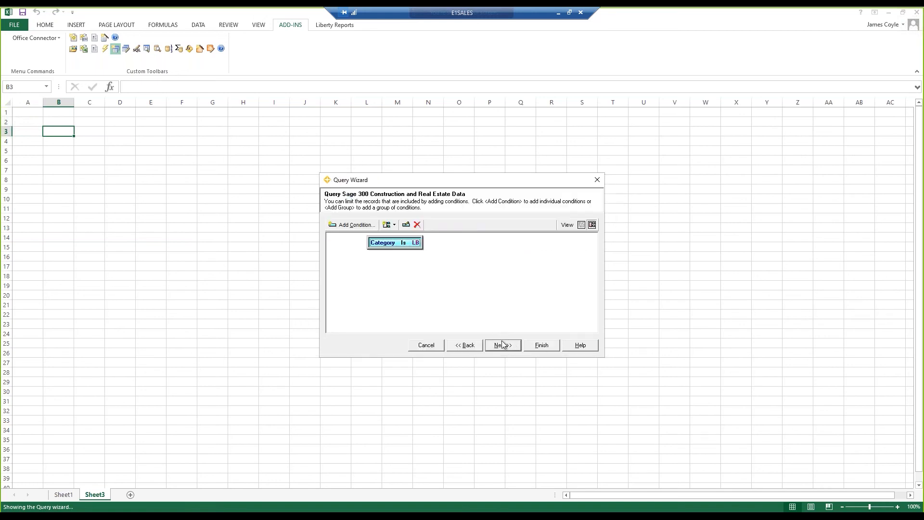
Edit the query's name and insert it at B3 as a refreshable table with field names.
{"action": "left_click", "coordinate": [502, 343]}
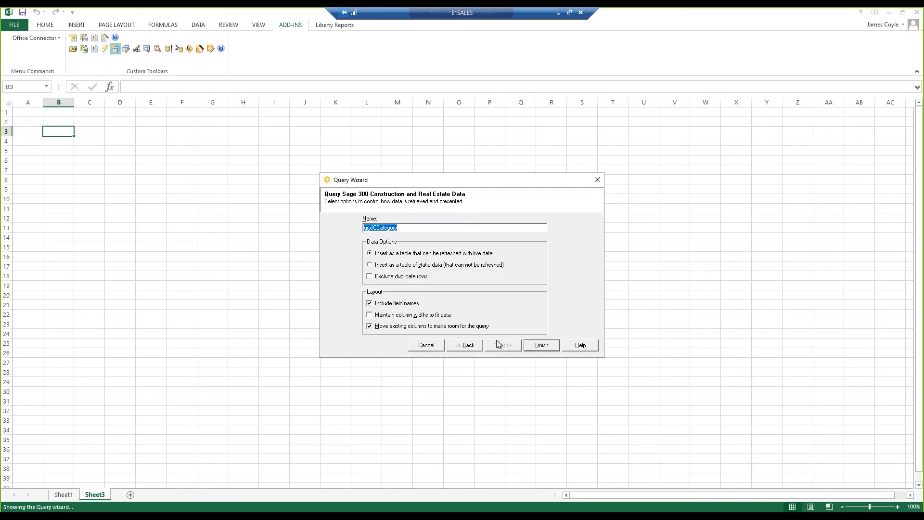
{"action": "left_click", "coordinate": [403, 229]}
{"action": "type", "text": "B"}
{"action": "left_click", "coordinate": [542, 347]}
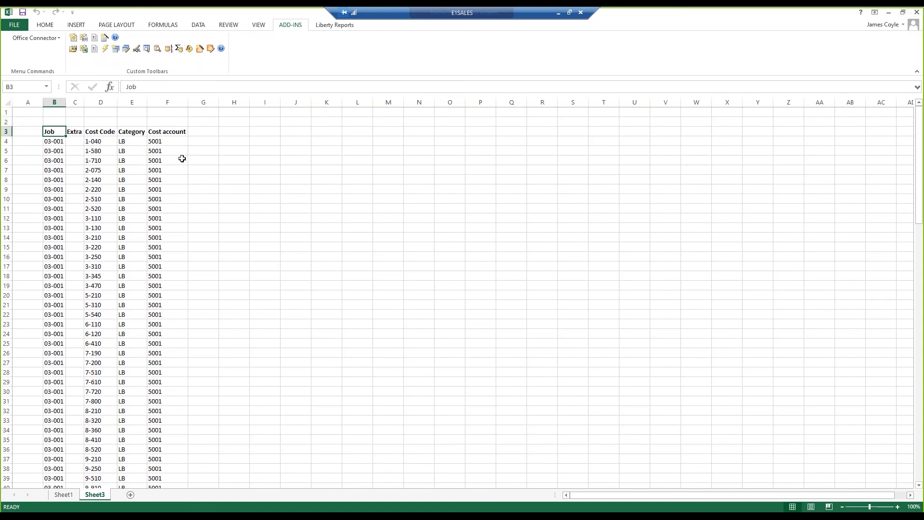
{"action": "left_click", "coordinate": [198, 143]}
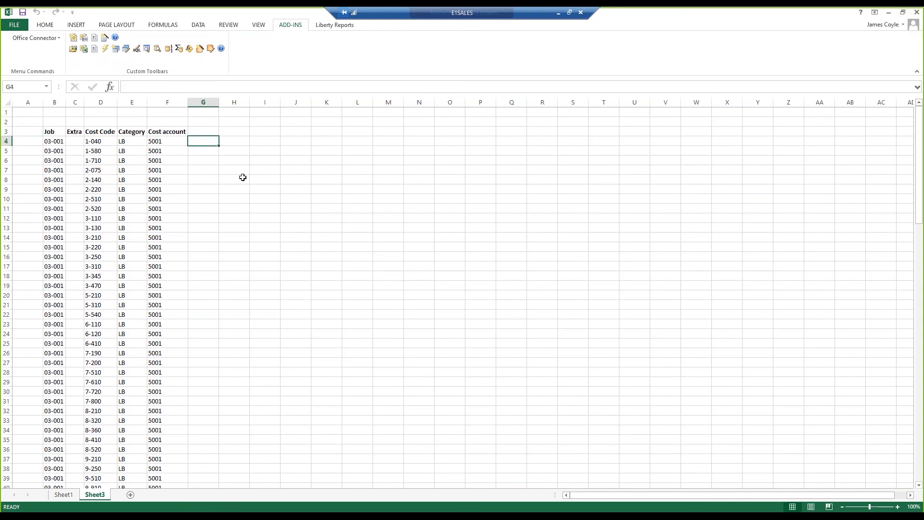
{"action": "type", "text": "5005"}
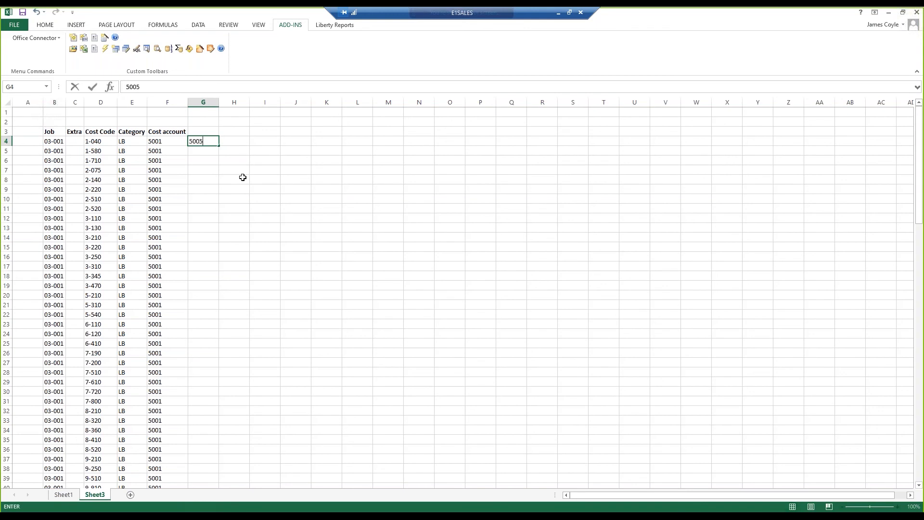
{"action": "key", "text": "Return"}
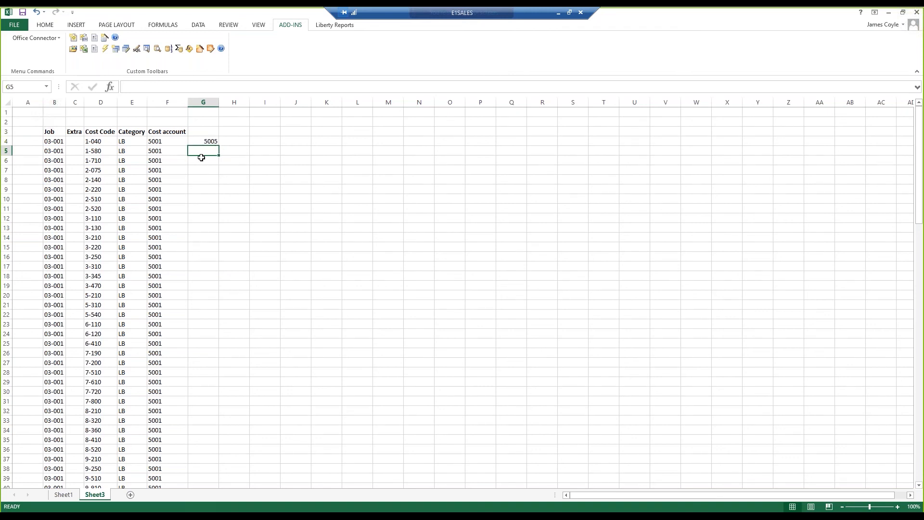
{"action": "left_click", "coordinate": [210, 143]}
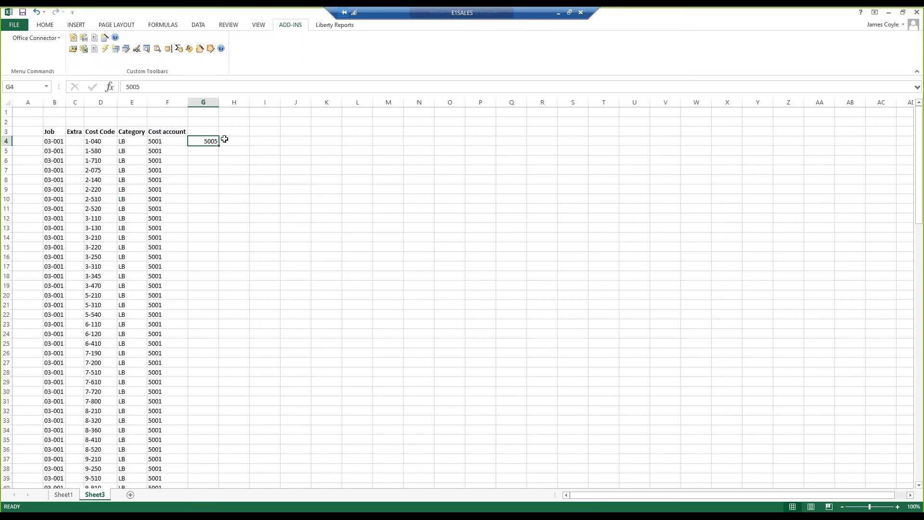
{"action": "key", "text": "BackSpace"}
{"action": "left_click", "coordinate": [210, 218]}
Start a Modify Only TSWrite at G4 on JC Category with keys Job $B4, Extra $C4, Cost Code $D4 and Category $F4.
{"action": "left_click", "coordinate": [201, 142]}
{"action": "left_click", "coordinate": [201, 51]}
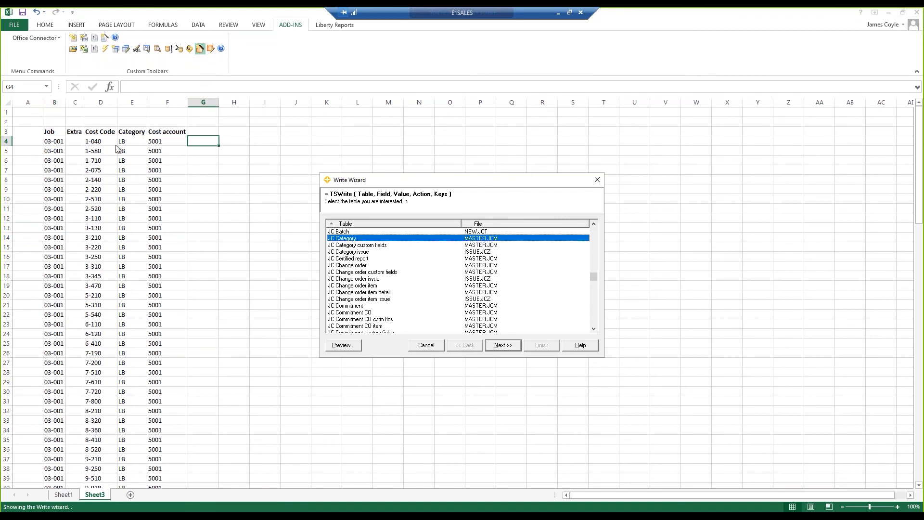
{"action": "left_click", "coordinate": [502, 346]}
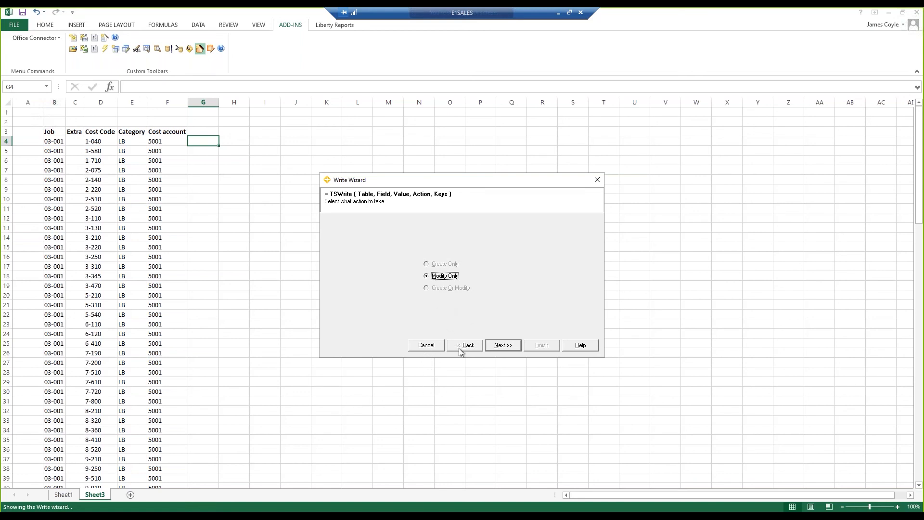
{"action": "left_click", "coordinate": [502, 345]}
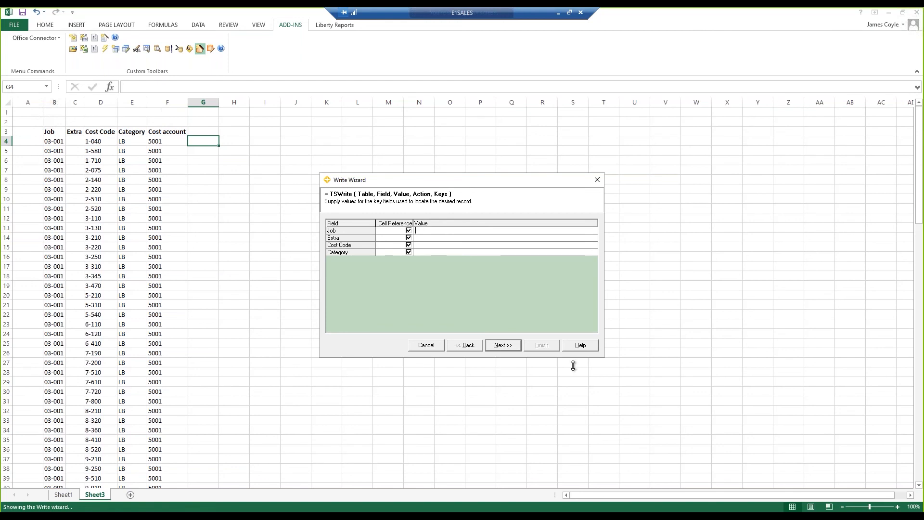
{"action": "type", "text": "$b4"}
{"action": "key", "text": "Tab"}
{"action": "key", "text": "Tab"}
{"action": "type", "text": "$"}
{"action": "key", "text": "Tab"}
{"action": "key", "text": "Tab"}
{"action": "type", "text": "$d4"}
{"action": "key", "text": "Tab"}
{"action": "key", "text": "Tab"}
{"action": "type", "text": "$"}
{"action": "left_click", "coordinate": [510, 347]}
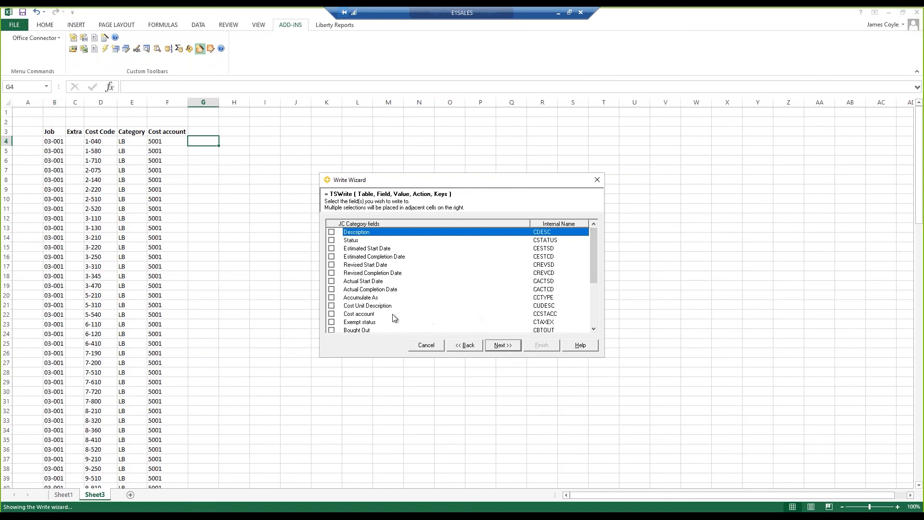
Choose Cost account as the field to write, give it the literal value 5005, and insert the TSWrite formula in G4.
{"action": "left_click", "coordinate": [332, 314]}
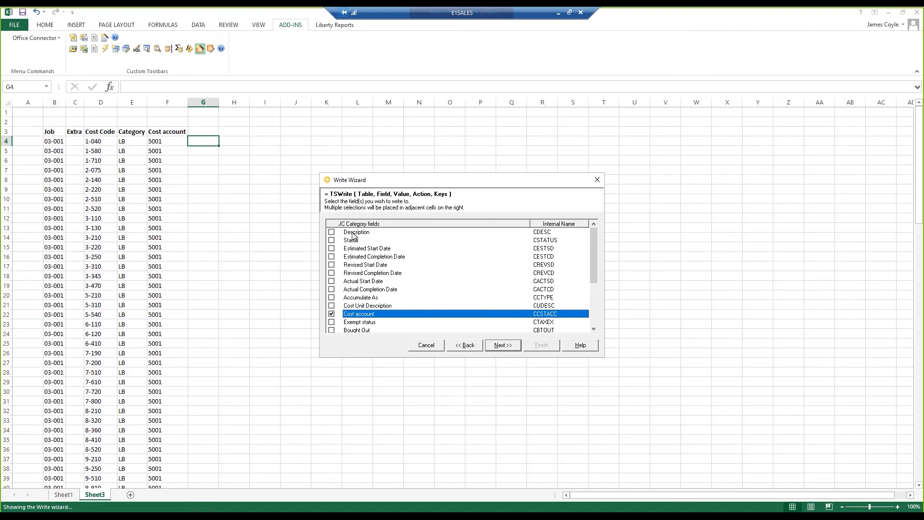
{"action": "left_click", "coordinate": [502, 346]}
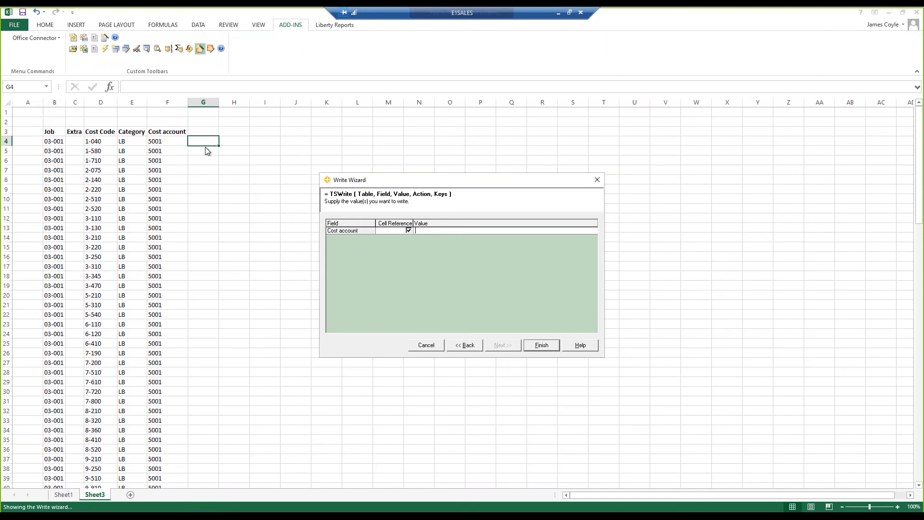
{"action": "left_click", "coordinate": [408, 230]}
{"action": "left_click", "coordinate": [422, 230]}
{"action": "type", "text": "5005"}
{"action": "key", "text": "Tab"}
{"action": "left_click", "coordinate": [542, 345]}
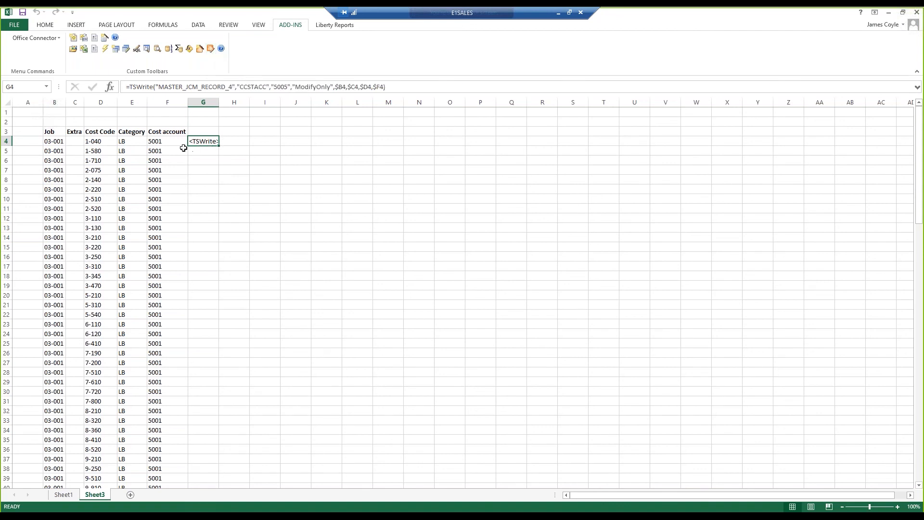
Try to write the pending changes, including the JC Category cost account 5005, close the write report, and refresh the workbook's queries.
{"action": "left_click", "coordinate": [211, 49]}
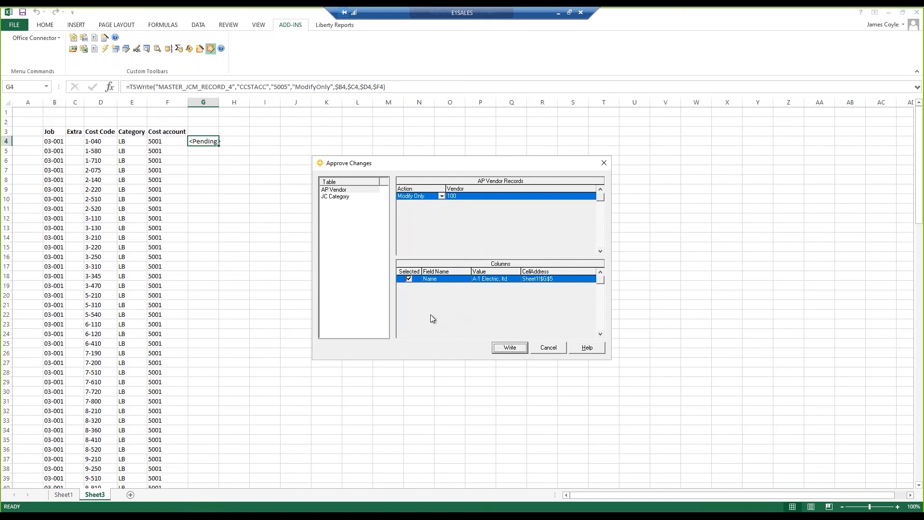
{"action": "left_click", "coordinate": [335, 199]}
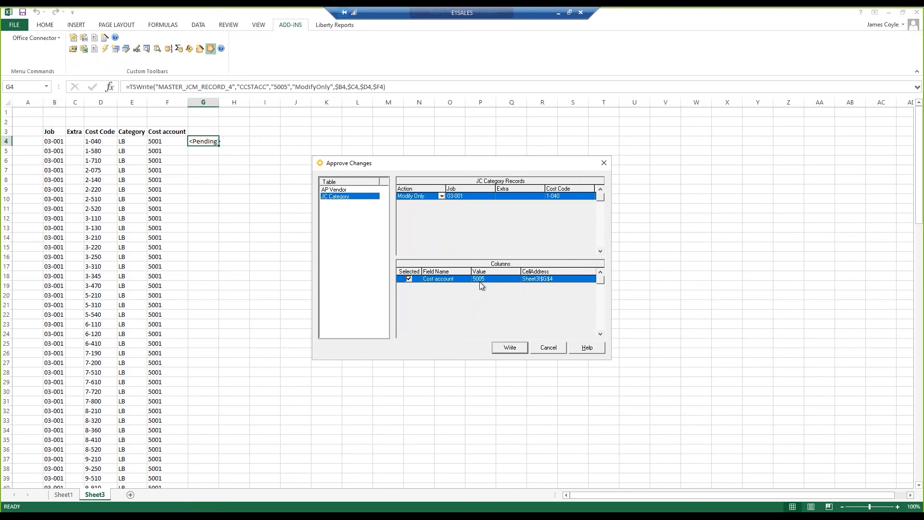
{"action": "left_click", "coordinate": [511, 347]}
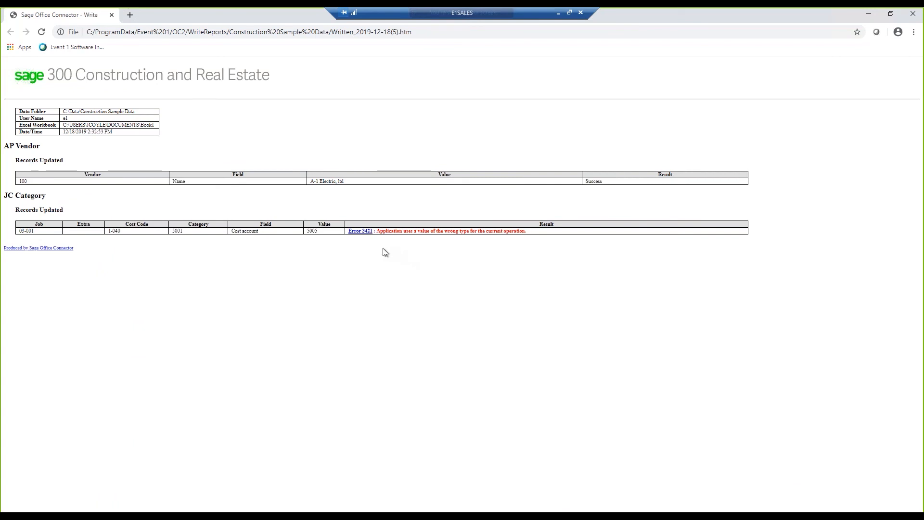
{"action": "left_click", "coordinate": [111, 16]}
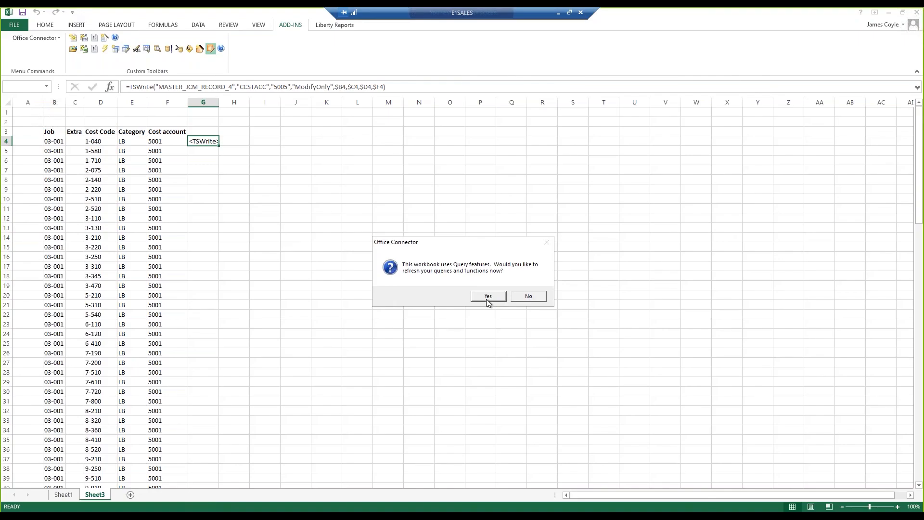
{"action": "left_click", "coordinate": [487, 297]}
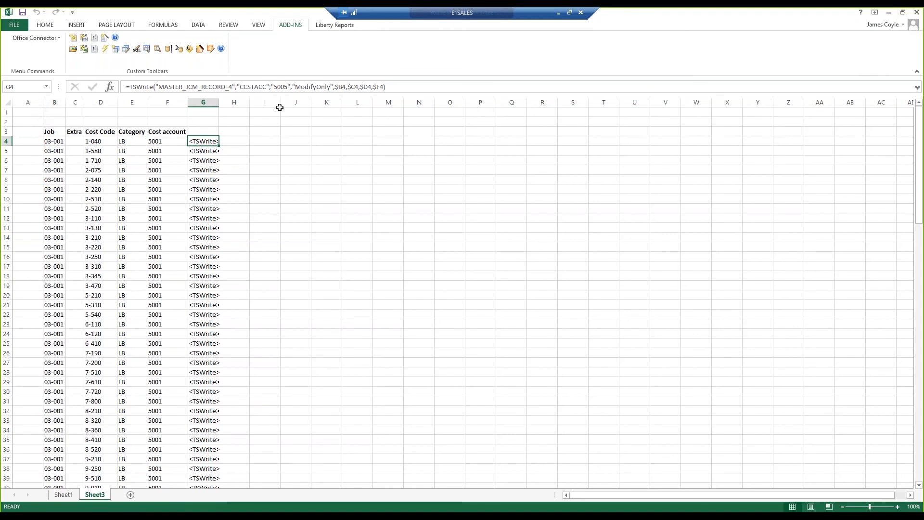
{"action": "left_click", "coordinate": [272, 86]}
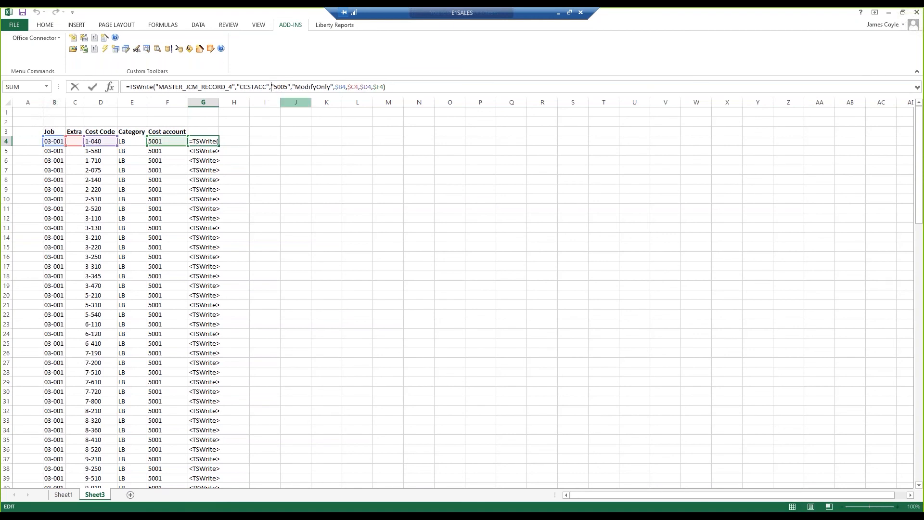
{"action": "key", "text": "Delete"}
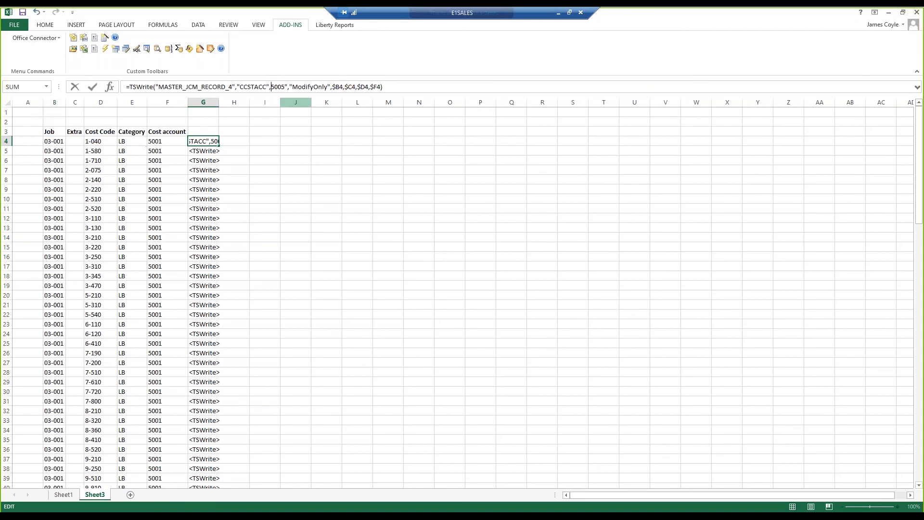
{"action": "left_click", "coordinate": [287, 87]}
{"action": "key", "text": "BackSpace"}
{"action": "key", "text": "Return"}
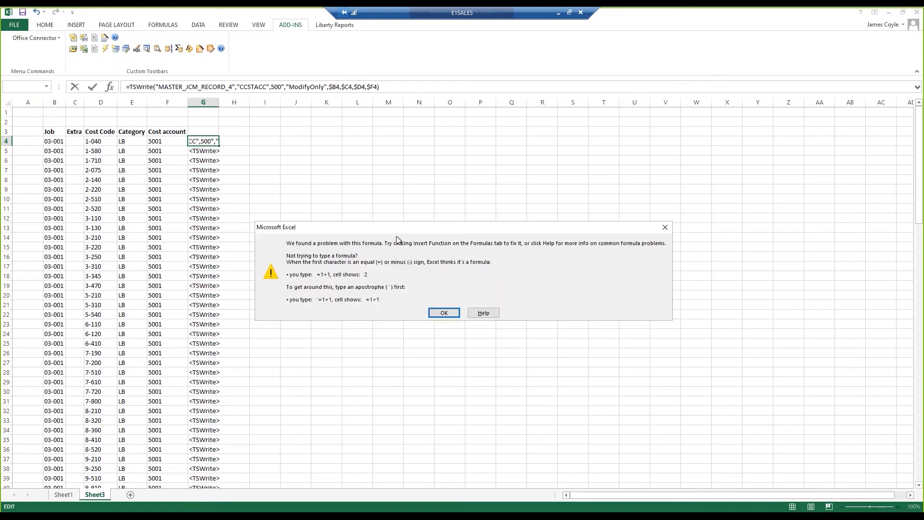
{"action": "left_click", "coordinate": [447, 313]}
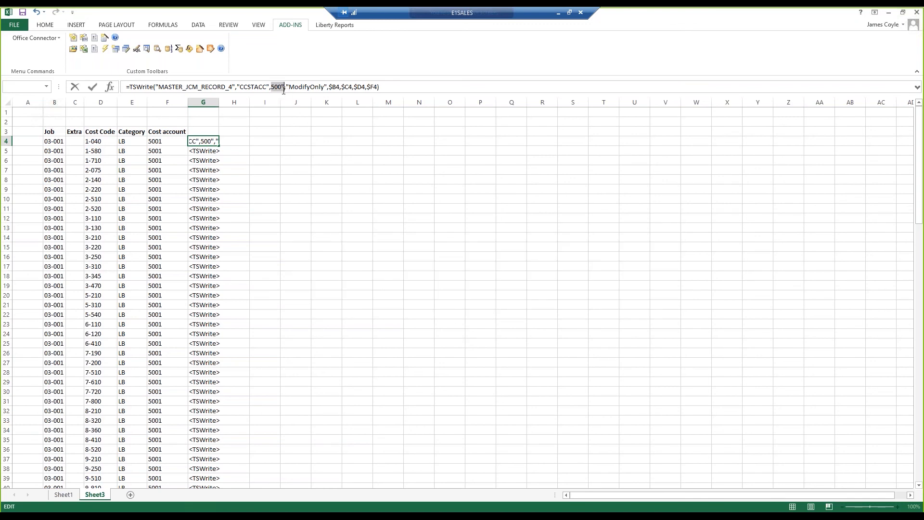
{"action": "left_click", "coordinate": [259, 225]}
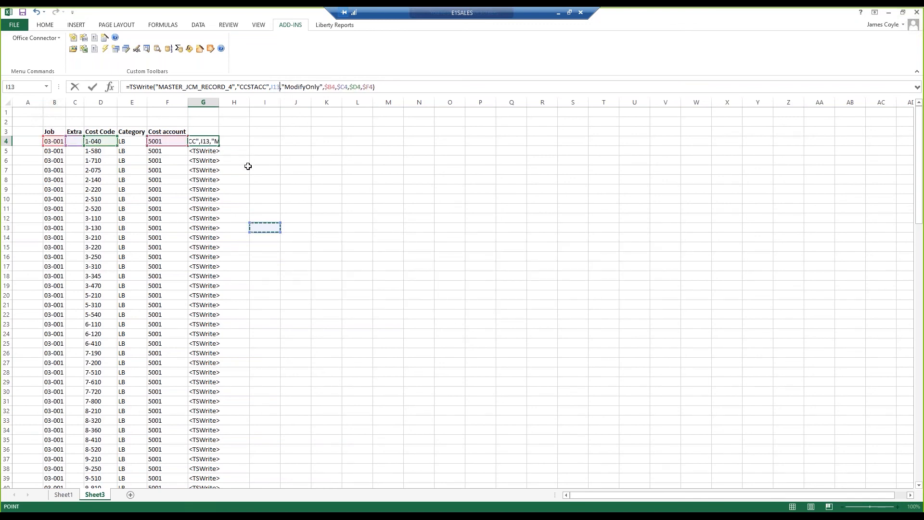
{"action": "key", "text": "Escape"}
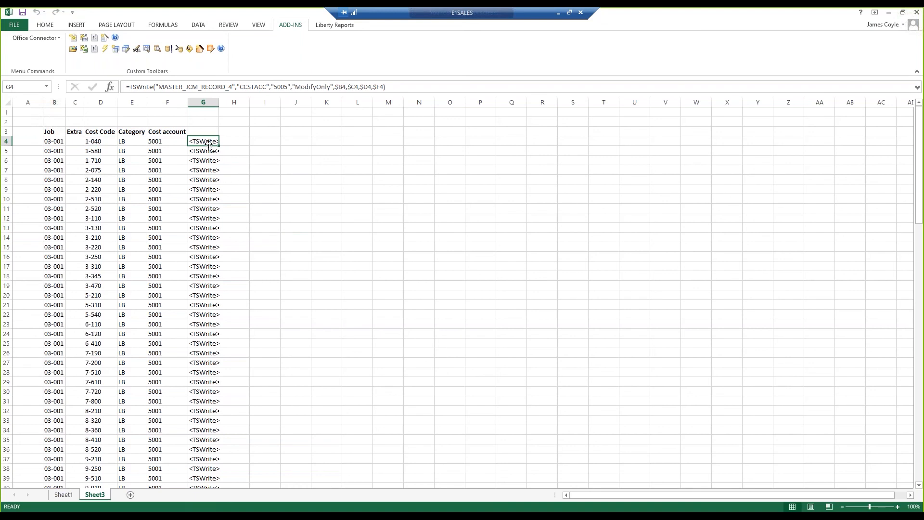
Clear the TSWrite formula from cell G4.
{"action": "left_click_drag", "start_coordinate": [387, 87], "coordinate": [116, 87]}
{"action": "key", "text": "Delete"}
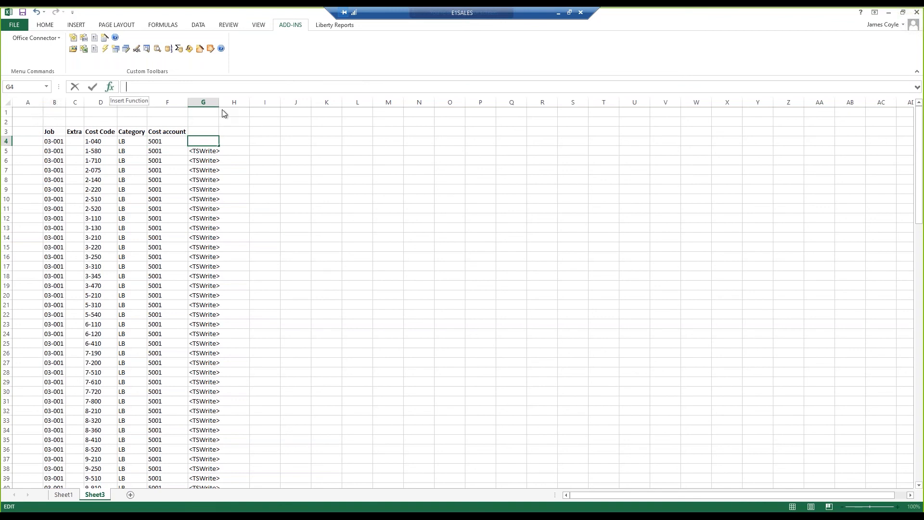
{"action": "left_click", "coordinate": [275, 206]}
Start a Modify Only TSWrite at G4 on JC Category with keys Job $B4, Extra $C4, Cost Code $D4 and Category $E4.
{"action": "left_click", "coordinate": [201, 140]}
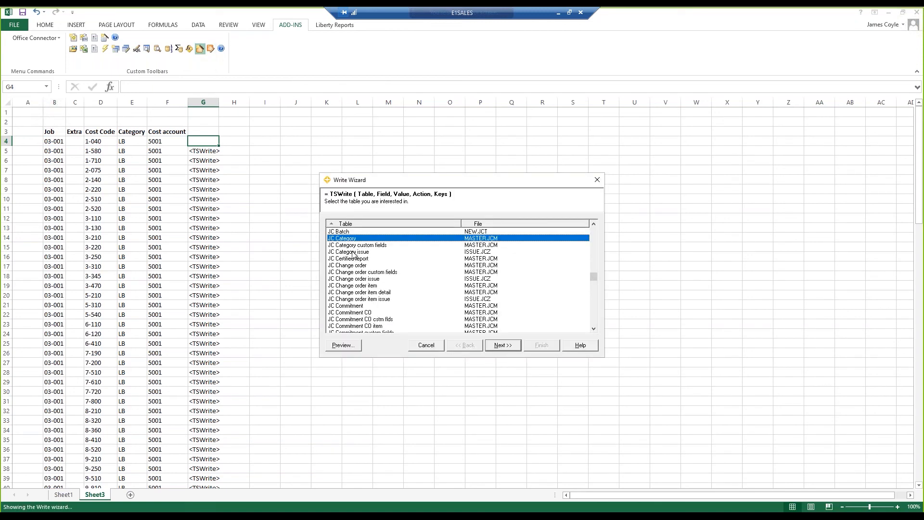
{"action": "left_click", "coordinate": [501, 345]}
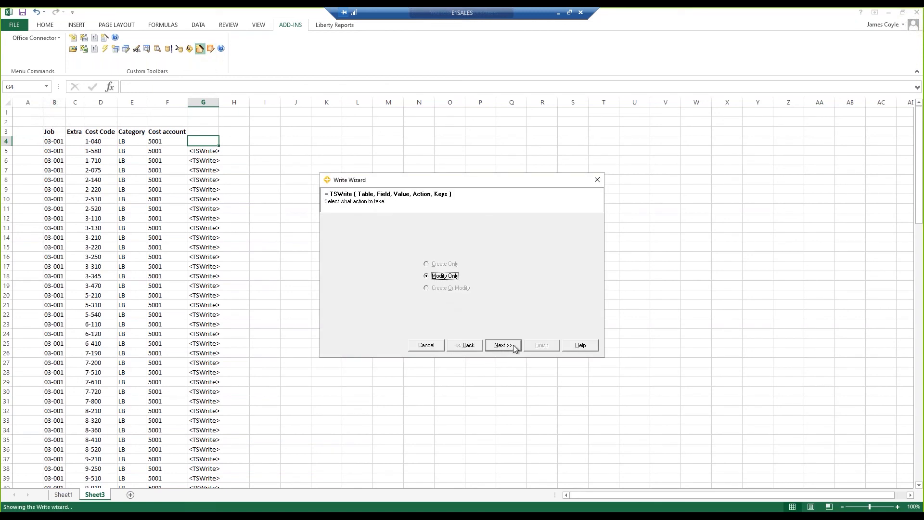
{"action": "left_click", "coordinate": [510, 347]}
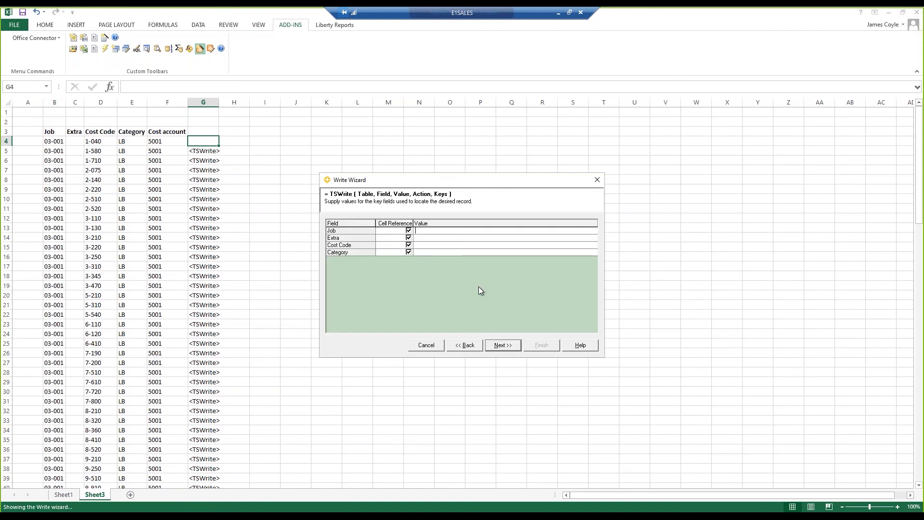
{"action": "type", "text": "$b4"}
{"action": "key", "text": "Return"}
{"action": "type", "text": "$"}
{"action": "type", "text": "$d"}
{"action": "type", "text": "$"}
{"action": "type", "text": "e4"}
{"action": "left_click", "coordinate": [510, 345]}
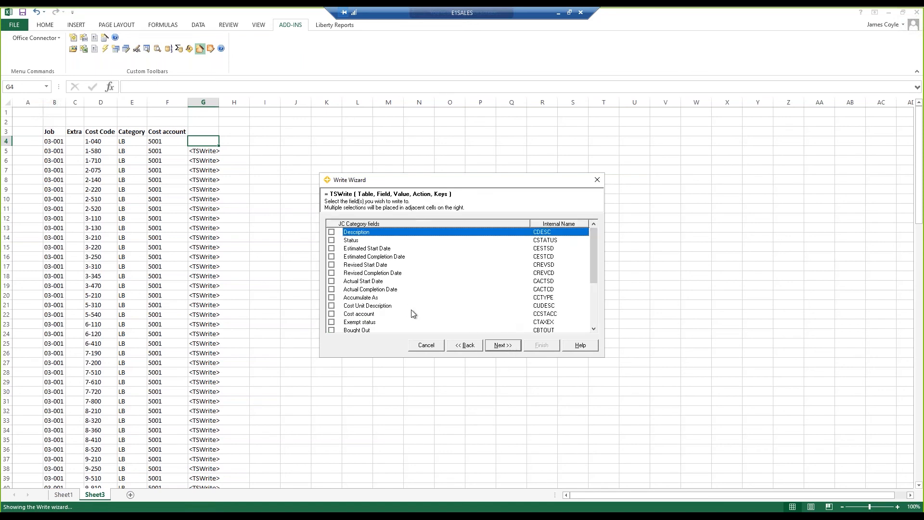
Write the literal value 5005 to the Cost account field and fill the TSWrite formula from G4 down the column.
{"action": "left_click", "coordinate": [331, 314]}
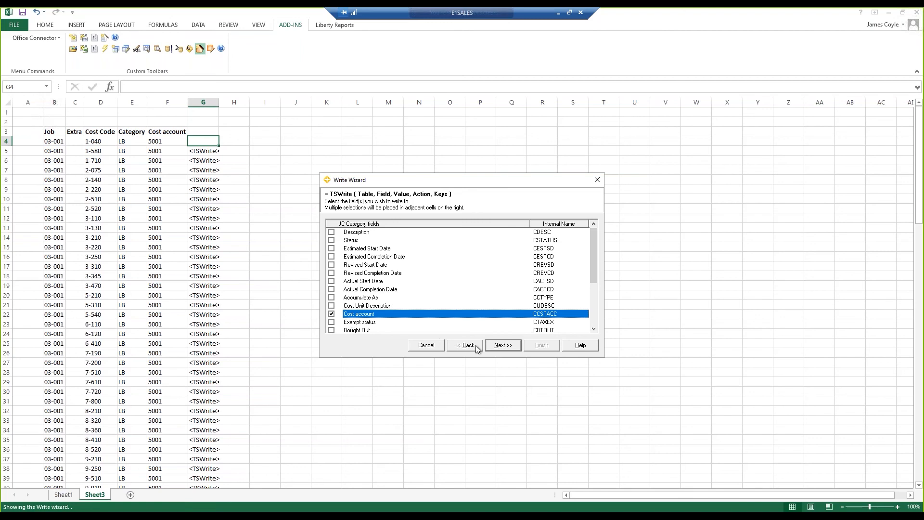
{"action": "left_click", "coordinate": [502, 345]}
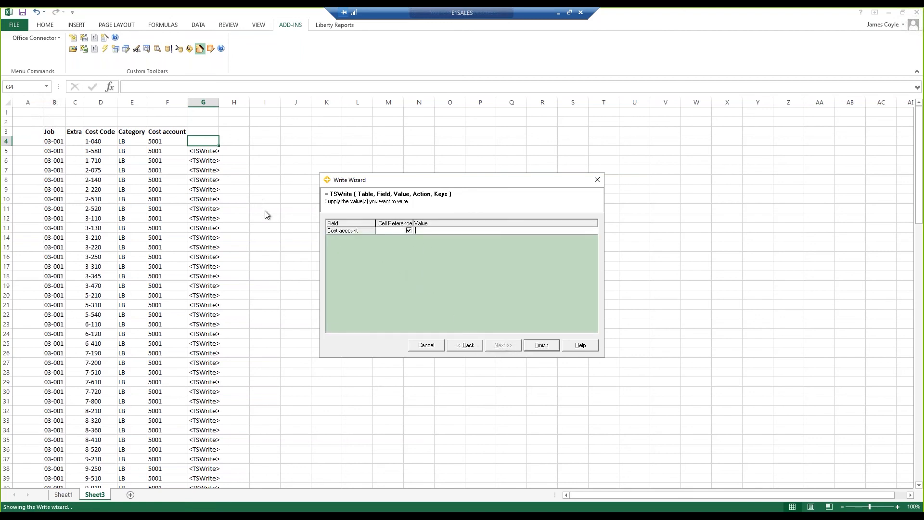
{"action": "left_click", "coordinate": [409, 230]}
{"action": "type", "text": "5005"}
{"action": "left_click", "coordinate": [541, 347]}
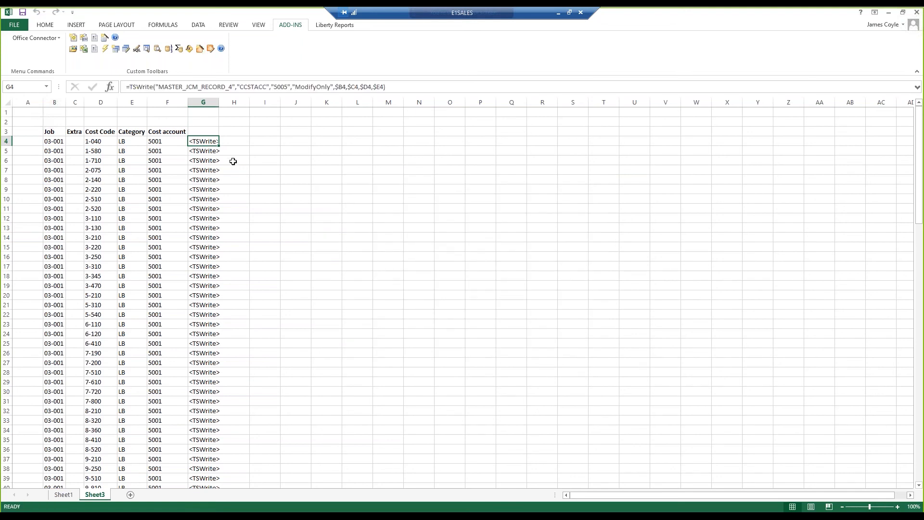
{"action": "double_click", "coordinate": [219, 145]}
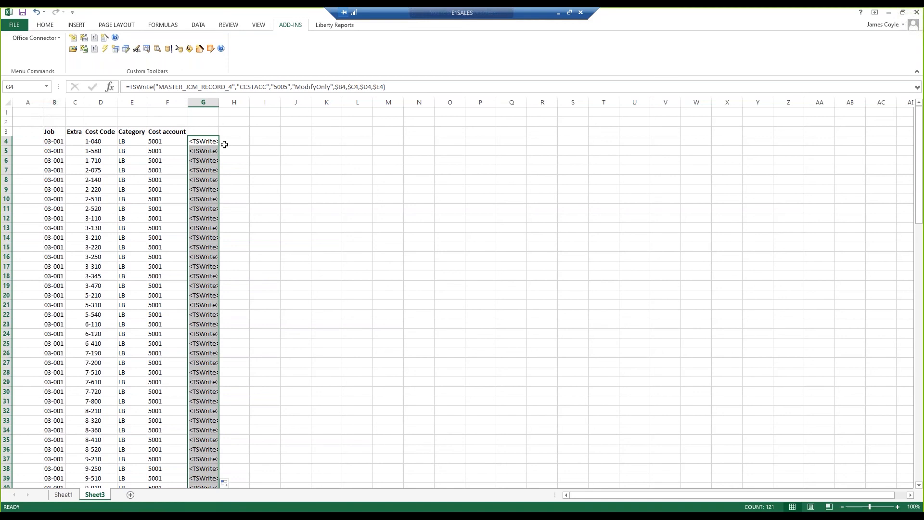
Review the pending JC Category changes, write all approved changes to Sage, close the write report and refresh the workbook's queries.
{"action": "left_click", "coordinate": [210, 48]}
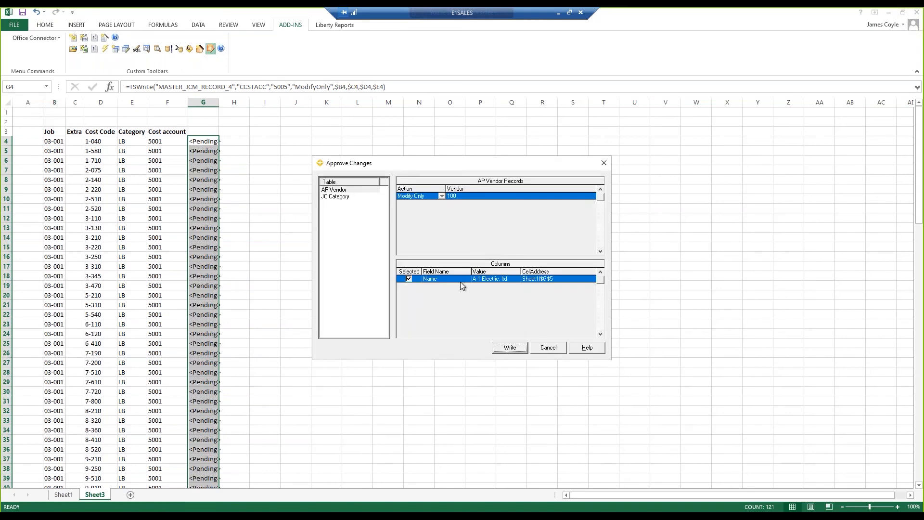
{"action": "left_click", "coordinate": [337, 198]}
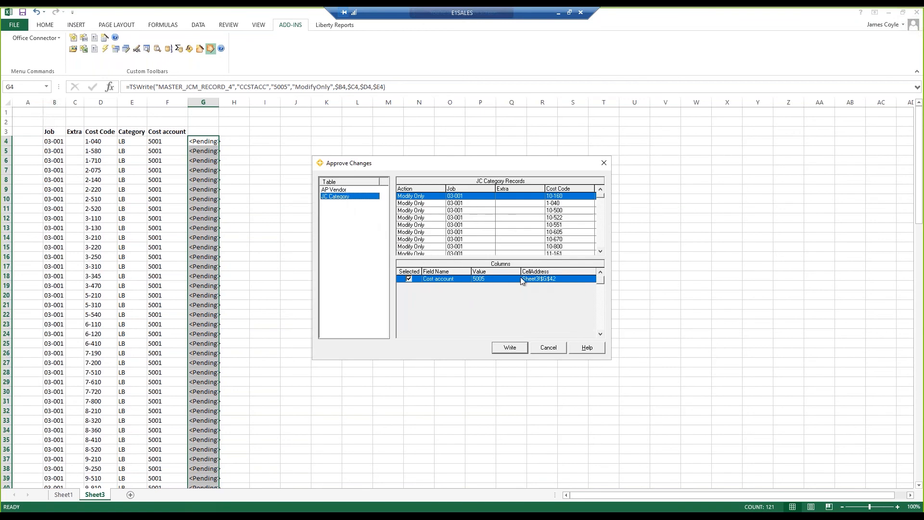
{"action": "left_click", "coordinate": [515, 352]}
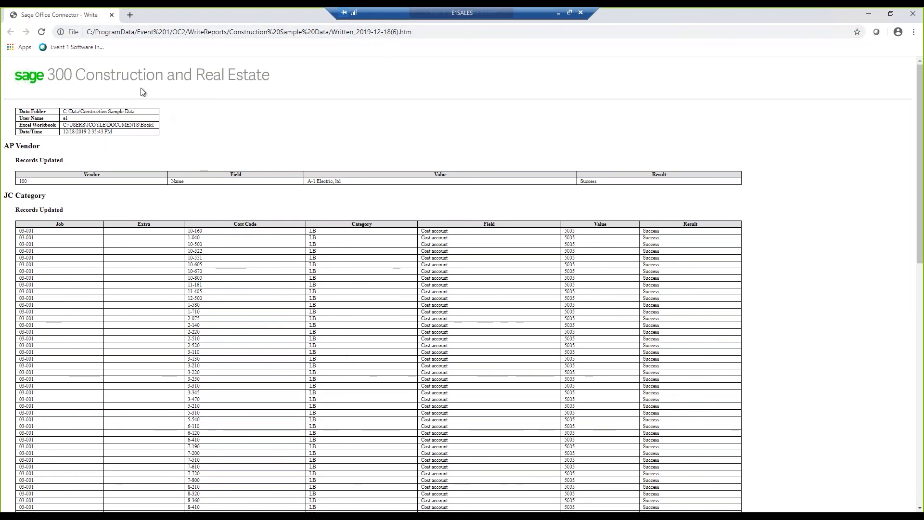
{"action": "left_click", "coordinate": [112, 15]}
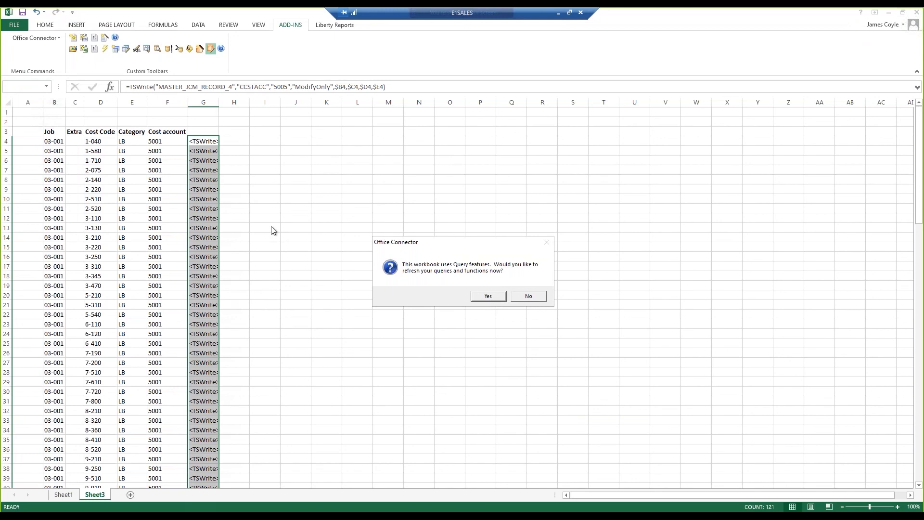
{"action": "left_click", "coordinate": [488, 295]}
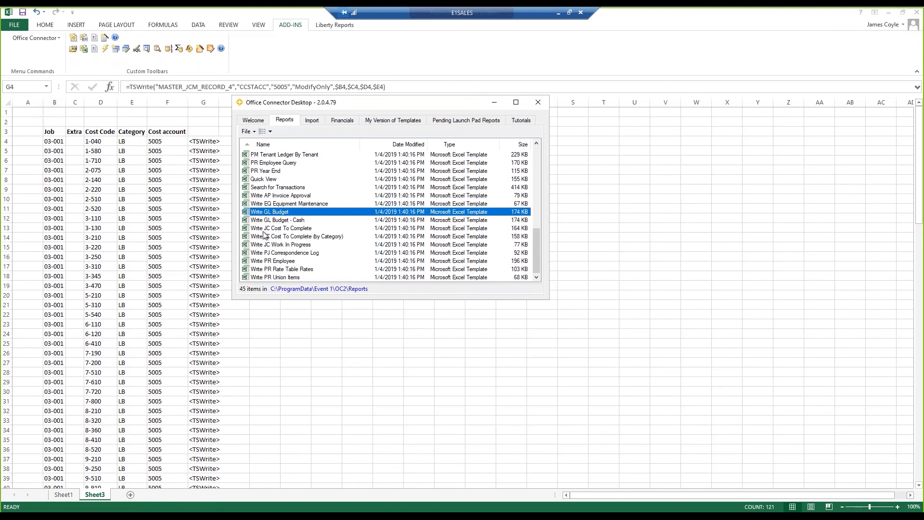
Return to Sheet1, minimize the workbook and switch to the report templates in Office Connector Desktop.
{"action": "left_click", "coordinate": [498, 102]}
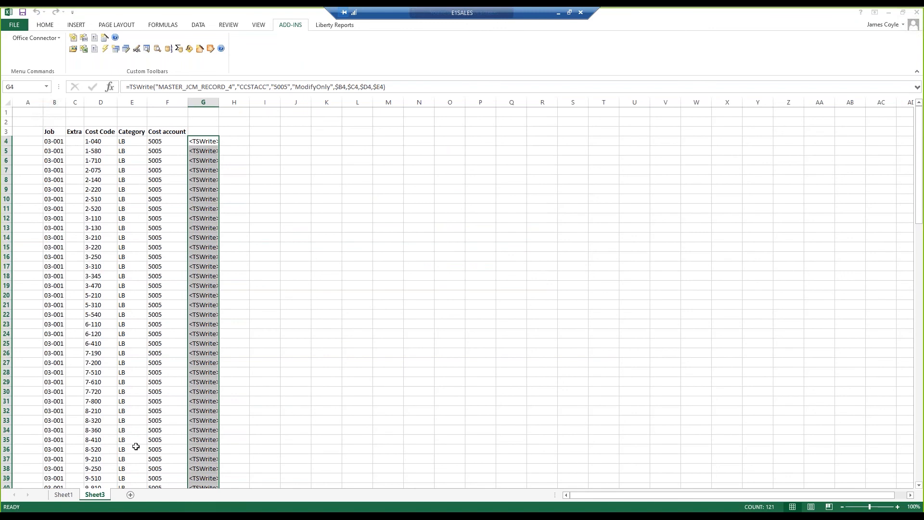
{"action": "left_click", "coordinate": [63, 495]}
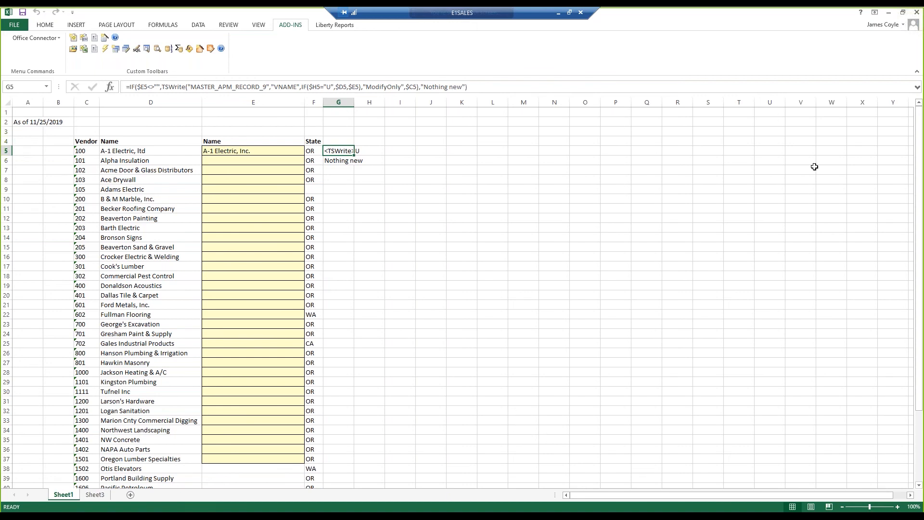
{"action": "left_click", "coordinate": [893, 14]}
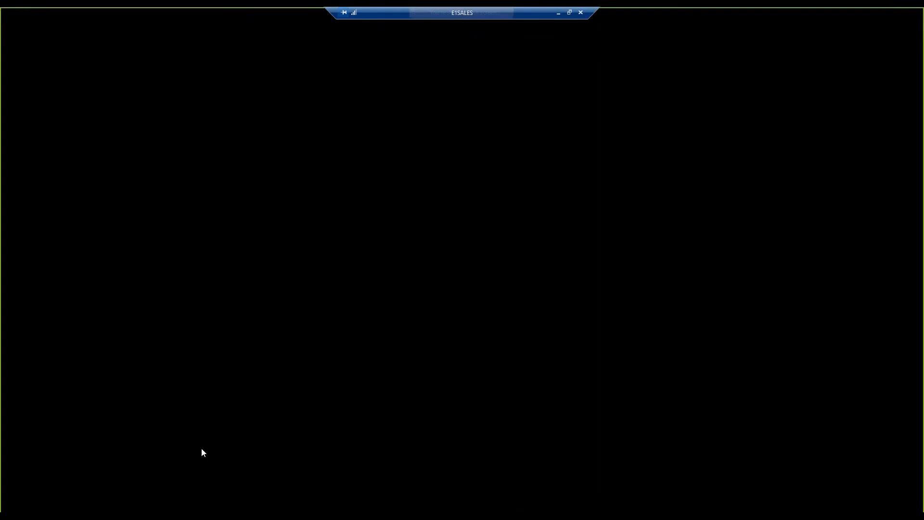
{"action": "mouse_move", "coordinate": [162, 515]}
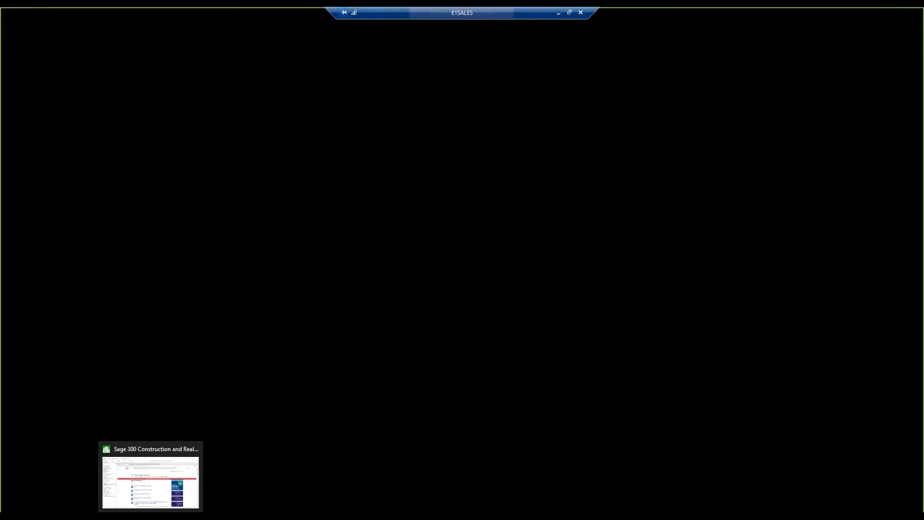
{"action": "left_click", "coordinate": [132, 515]}
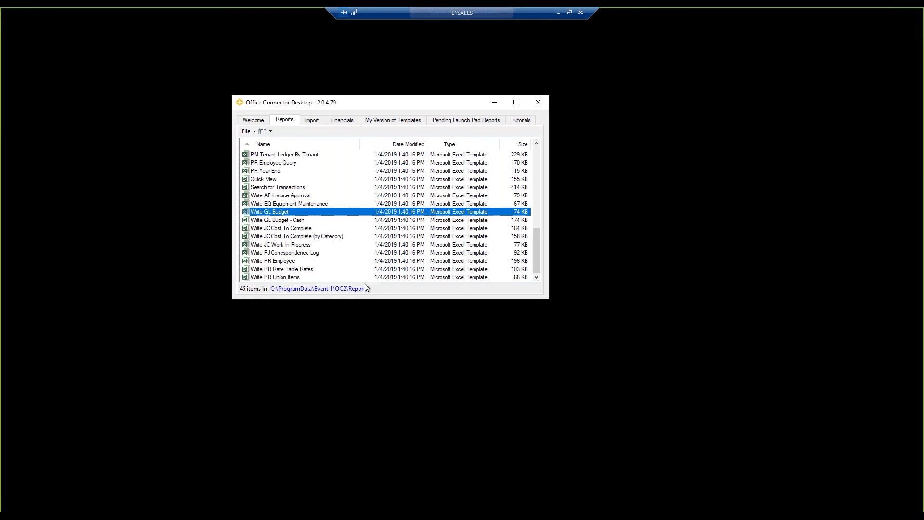
Look through the supplied Write templates, from AP Invoice Approval to PJ Correspondence Log, ending on Write GL Budget.
{"action": "left_click", "coordinate": [275, 196]}
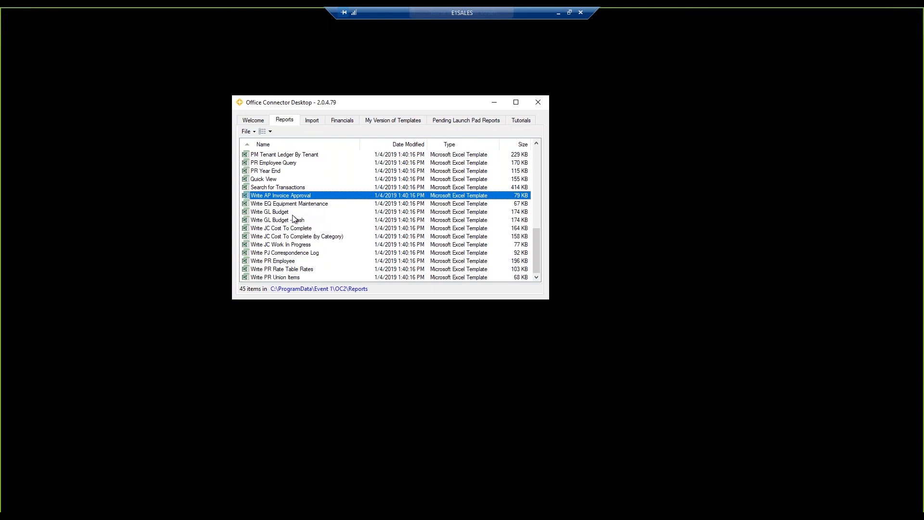
{"action": "left_click", "coordinate": [272, 206]}
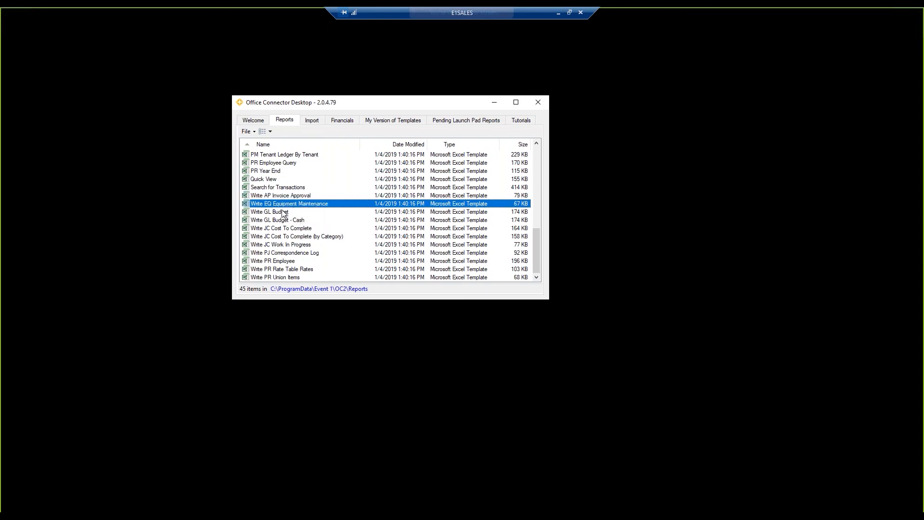
{"action": "left_click", "coordinate": [284, 214]}
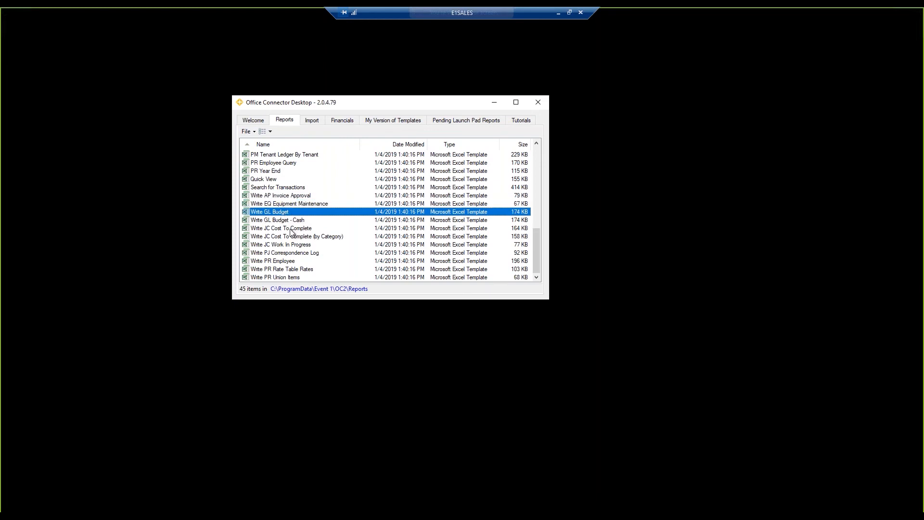
{"action": "left_click", "coordinate": [290, 229]}
{"action": "left_click", "coordinate": [291, 236]}
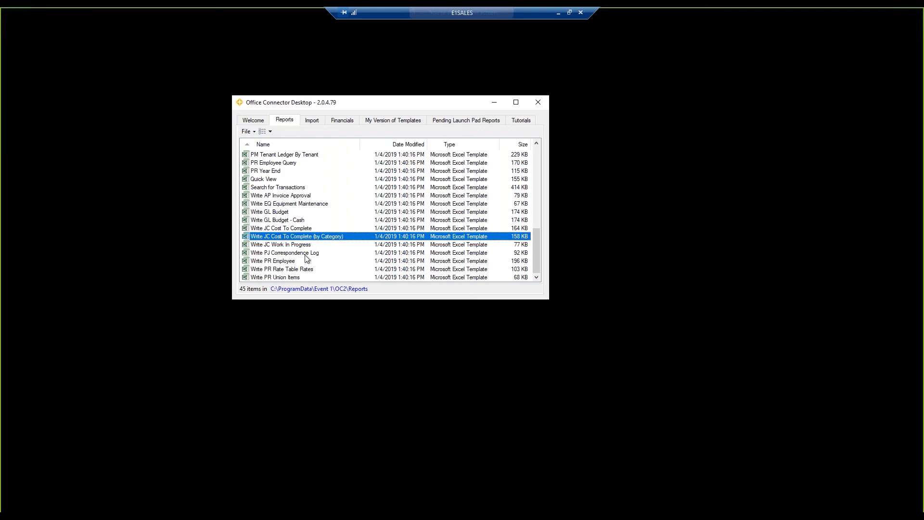
{"action": "left_click", "coordinate": [287, 245]}
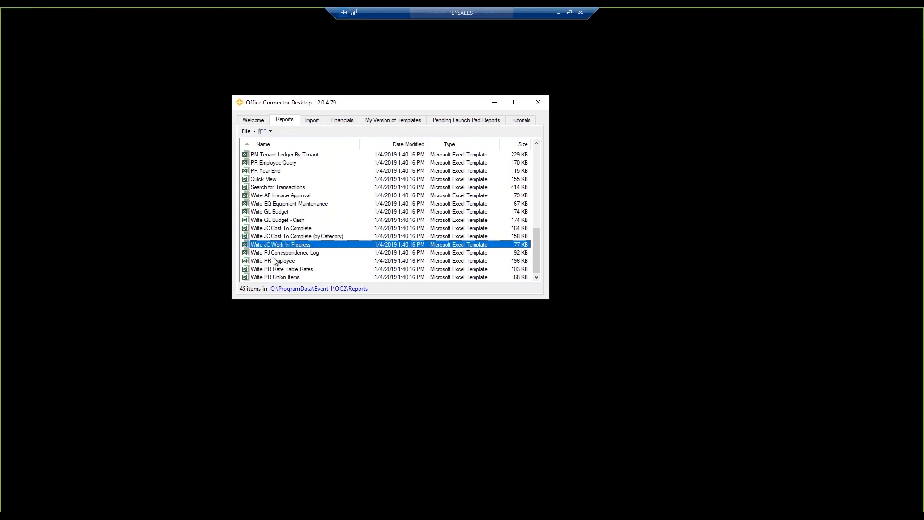
{"action": "left_click", "coordinate": [281, 253]}
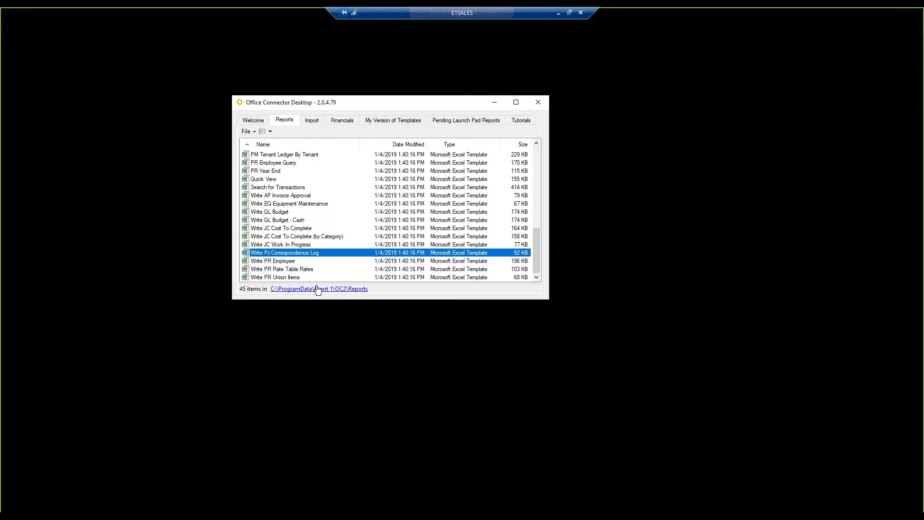
{"action": "left_click", "coordinate": [275, 213]}
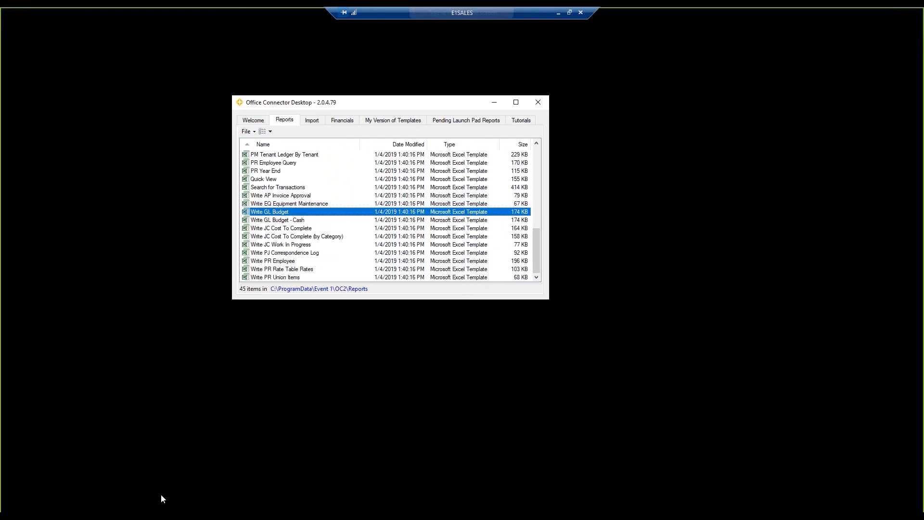
Switch to the open Write GL Budget1 workbook, read its Information sheet and inspect the Period 1 Income amount on the Budget sheet.
{"action": "mouse_move", "coordinate": [80, 516]}
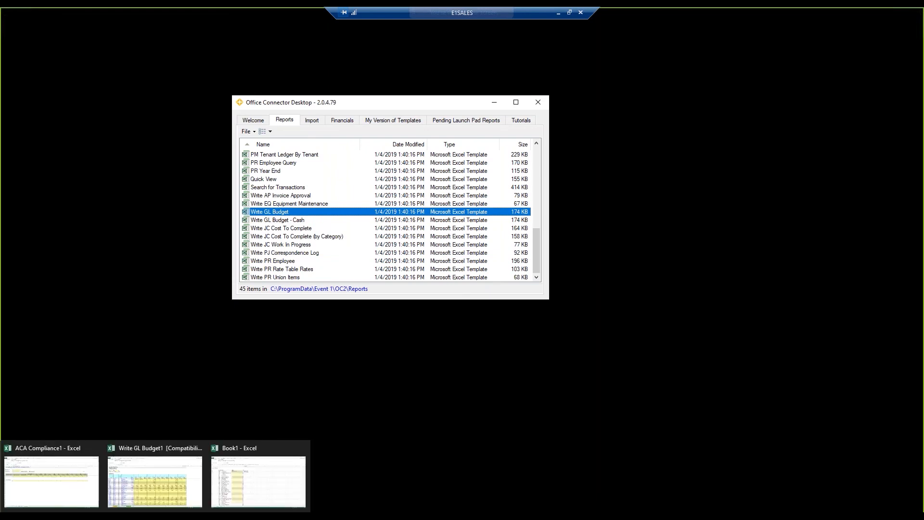
{"action": "left_click", "coordinate": [148, 483]}
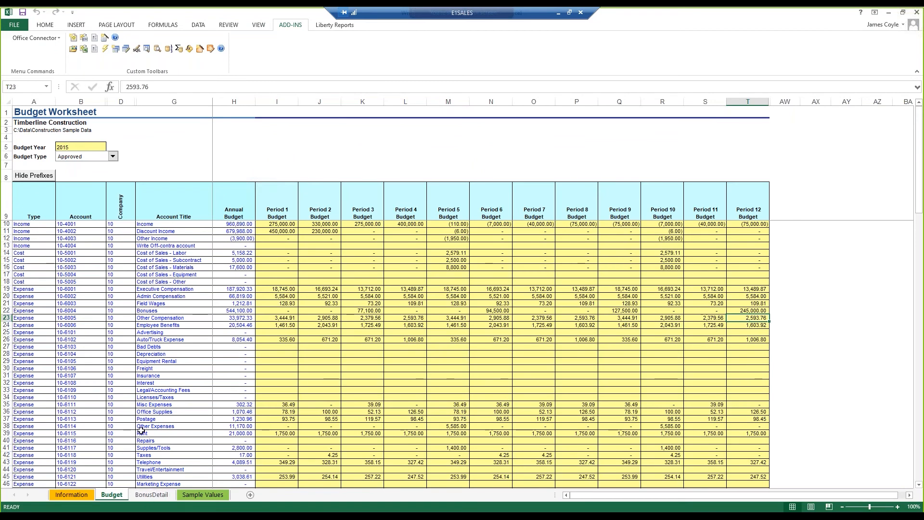
{"action": "left_click", "coordinate": [84, 496]}
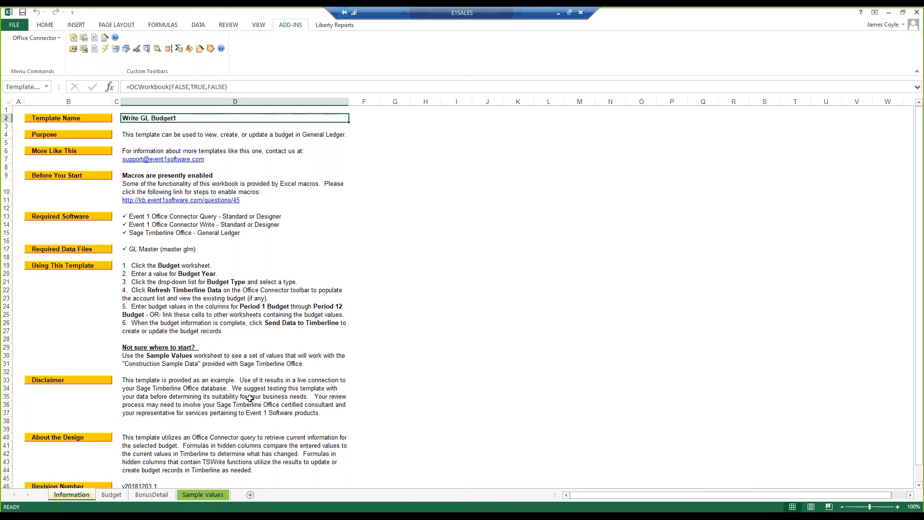
{"action": "left_click", "coordinate": [111, 495]}
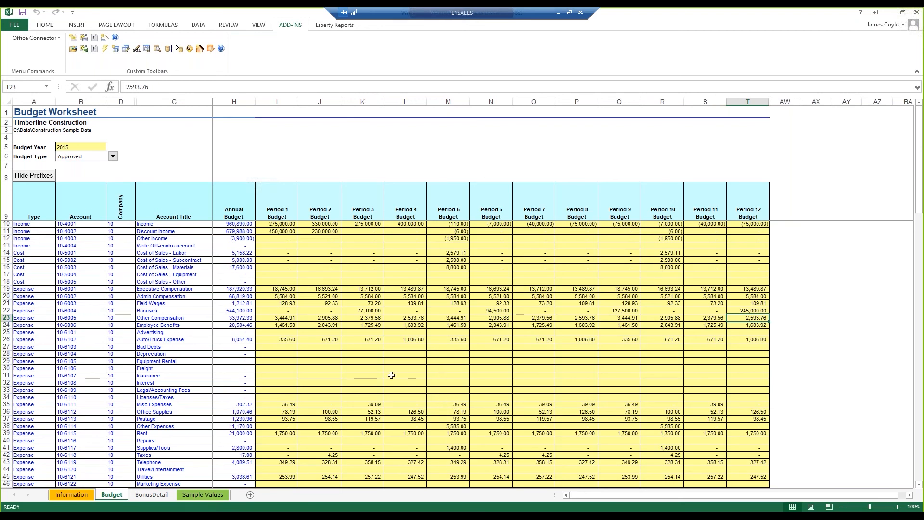
{"action": "left_click", "coordinate": [277, 225]}
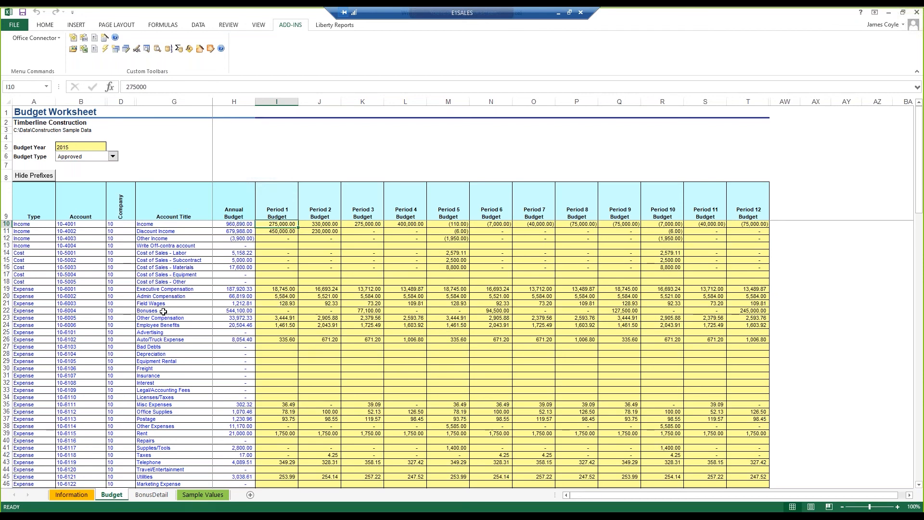
Examine the Bonuses account row and its supporting account entries and March total on the BonusDetail sheet, and return to the Budget sheet.
{"action": "left_click", "coordinate": [161, 312]}
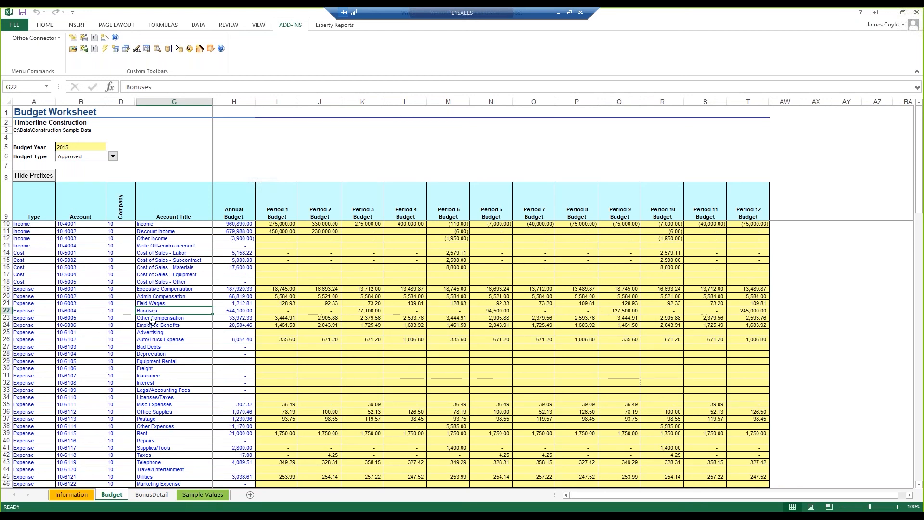
{"action": "left_click", "coordinate": [159, 496]}
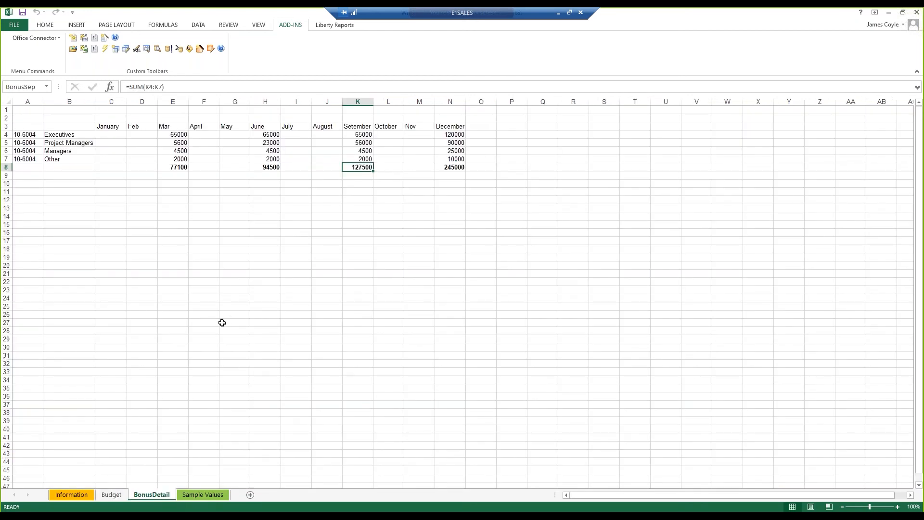
{"action": "left_click", "coordinate": [25, 134]}
{"action": "left_click", "coordinate": [29, 143]}
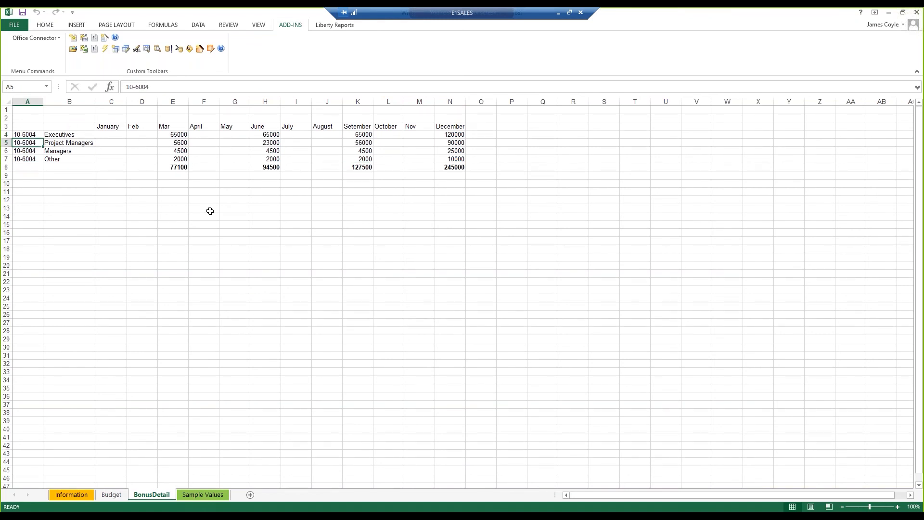
{"action": "left_click", "coordinate": [179, 167]}
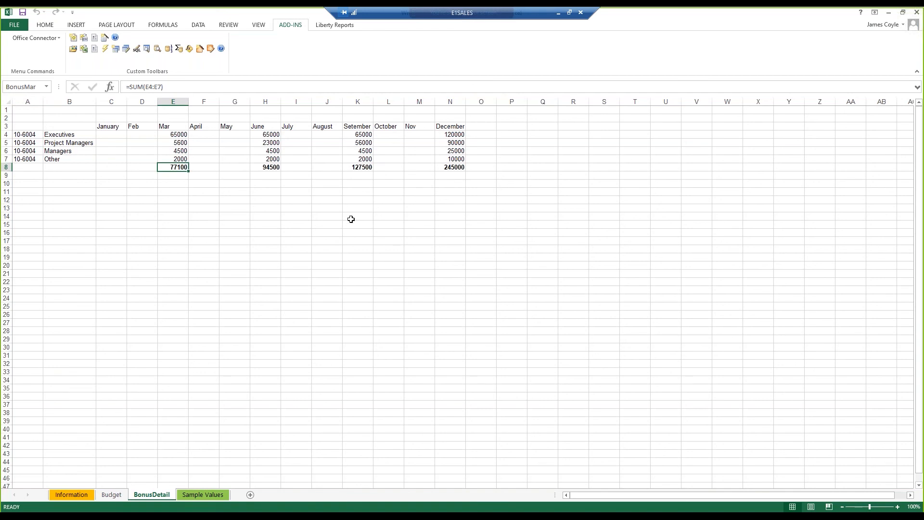
{"action": "left_click", "coordinate": [111, 494]}
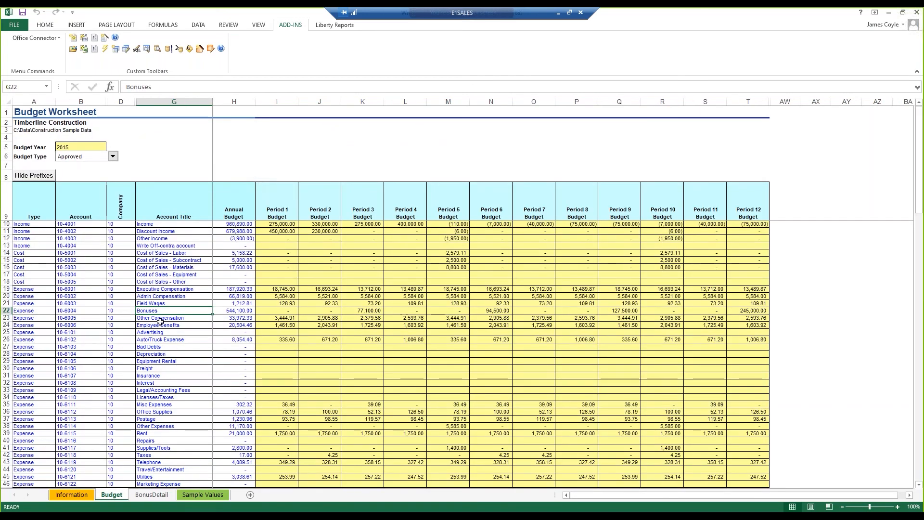
Clear the Period 3 amount in the Bonuses row of the Budget sheet.
{"action": "left_click", "coordinate": [368, 311]}
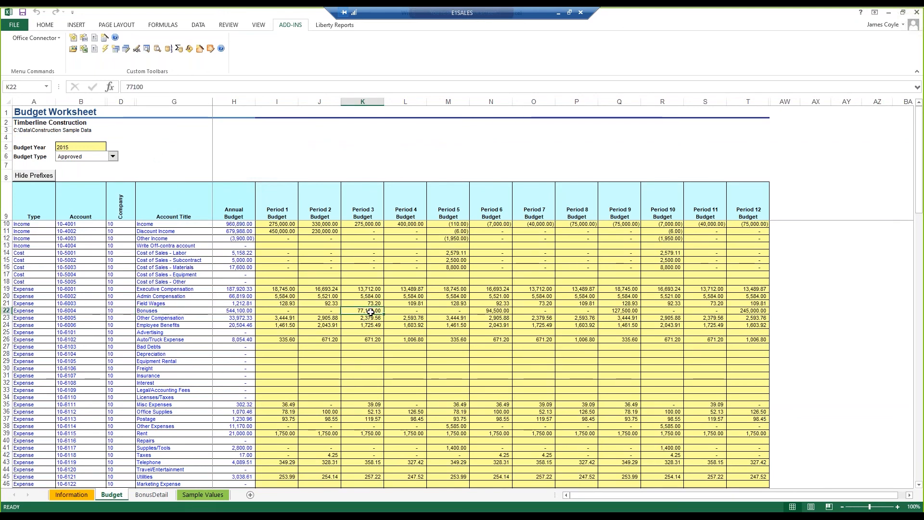
{"action": "type", "text": "="}
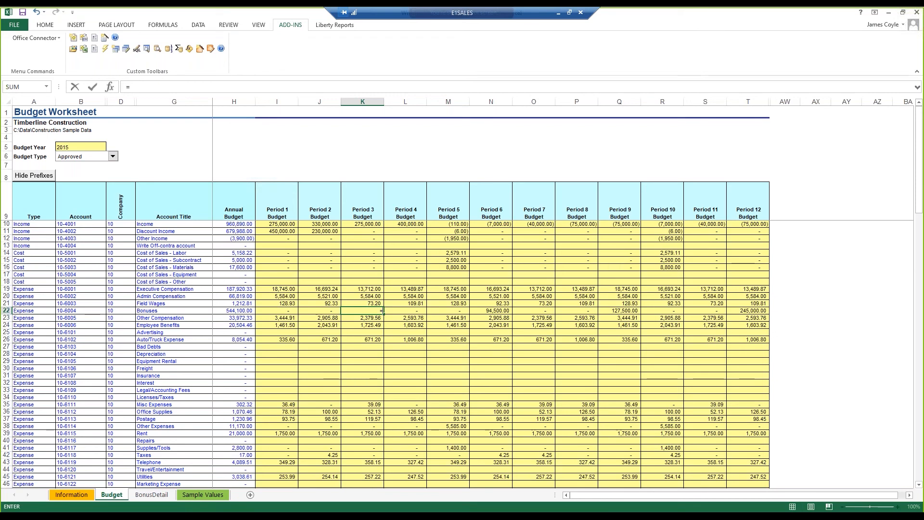
{"action": "type", "text": "Mar"}
{"action": "key", "text": "BackSpace"}
{"action": "key", "text": "BackSpace"}
{"action": "key", "text": "BackSpace"}
{"action": "key", "text": "BackSpace"}
{"action": "left_click", "coordinate": [387, 346]}
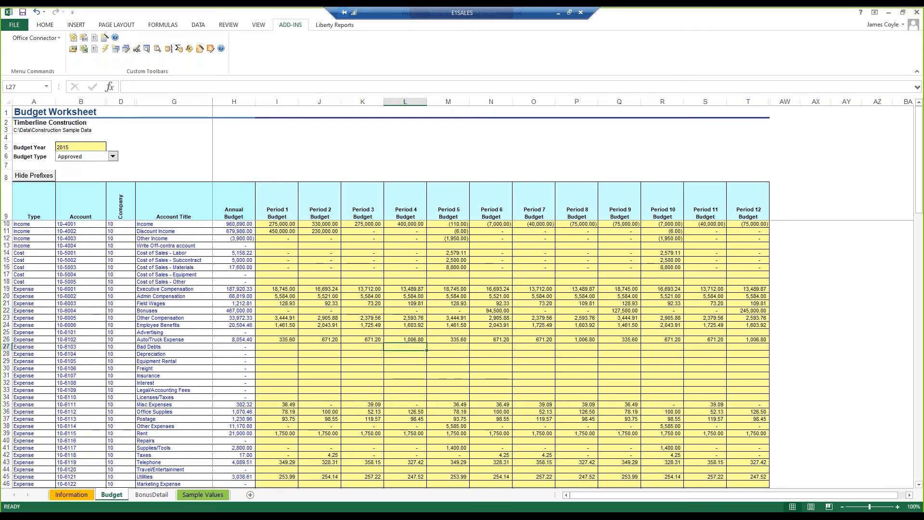
Check the March total's cell name on the BonusDetail sheet and try to enter -Bonus in the Budget sheet's Period 3 Bonuses cell.
{"action": "left_click", "coordinate": [151, 494]}
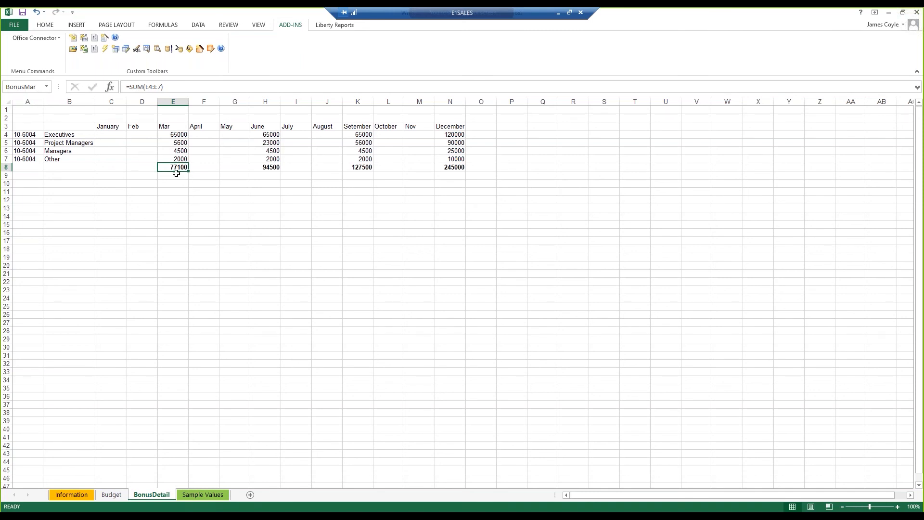
{"action": "left_click", "coordinate": [111, 495]}
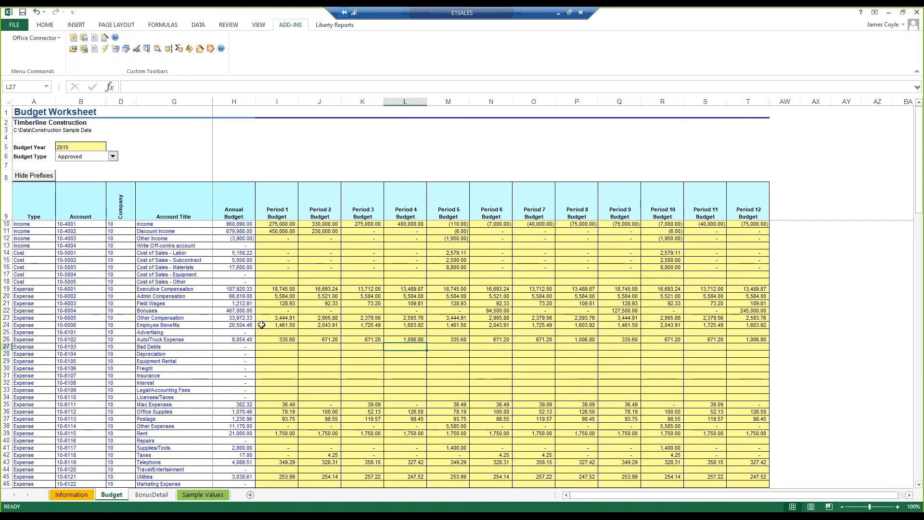
{"action": "left_click", "coordinate": [364, 310]}
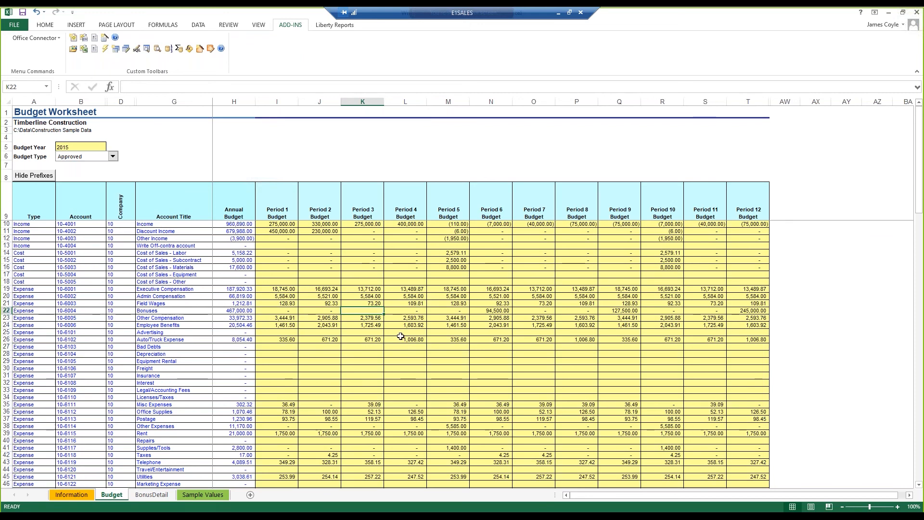
{"action": "type", "text": "-Bonus"}
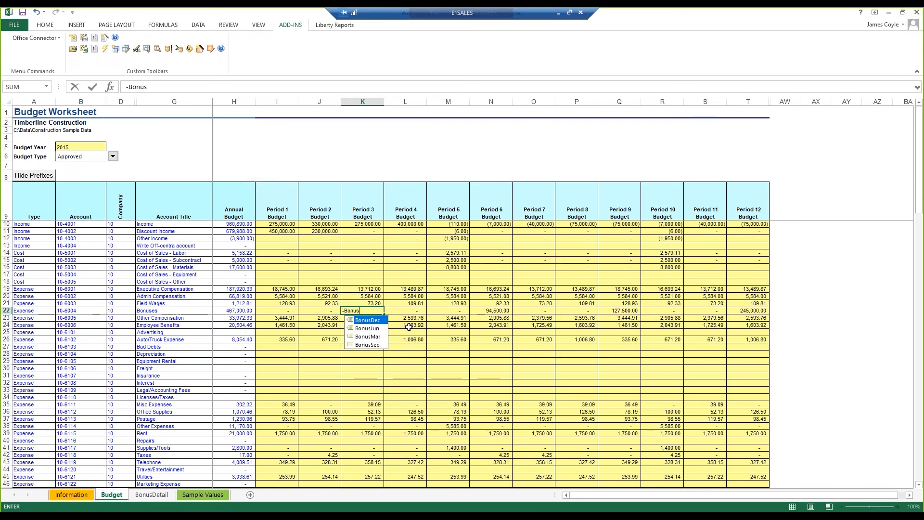
{"action": "left_click", "coordinate": [372, 337]}
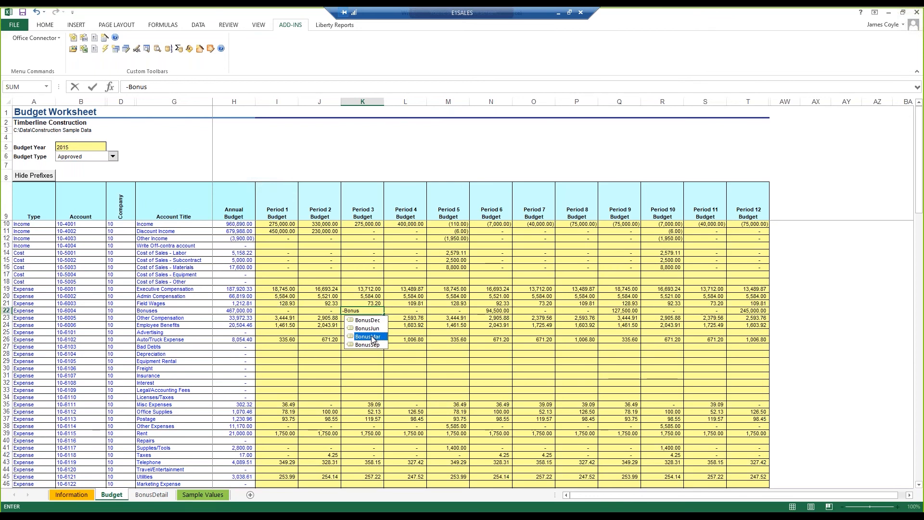
{"action": "key", "text": "Return"}
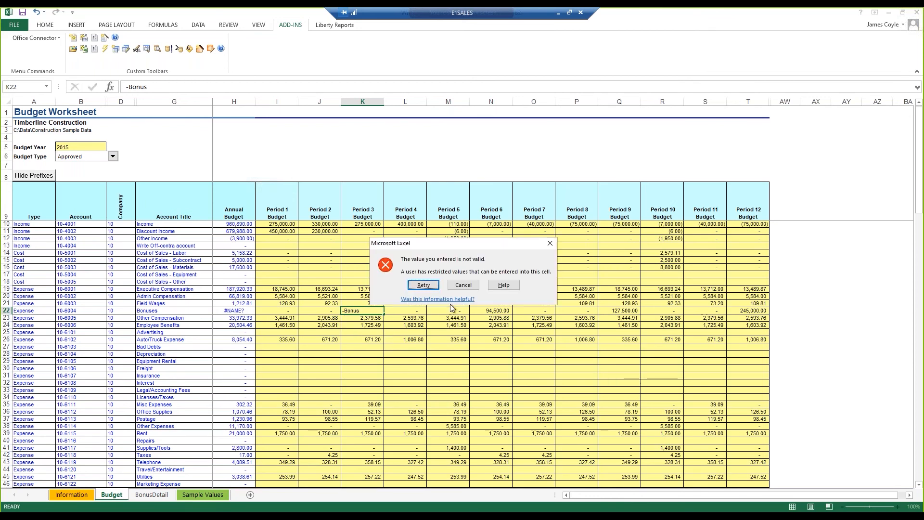
{"action": "left_click", "coordinate": [431, 287]}
{"action": "left_click", "coordinate": [357, 312]}
Set the Period 3 Bonuses cell to the formula =BonusMar.
{"action": "triple_click", "coordinate": [137, 88]}
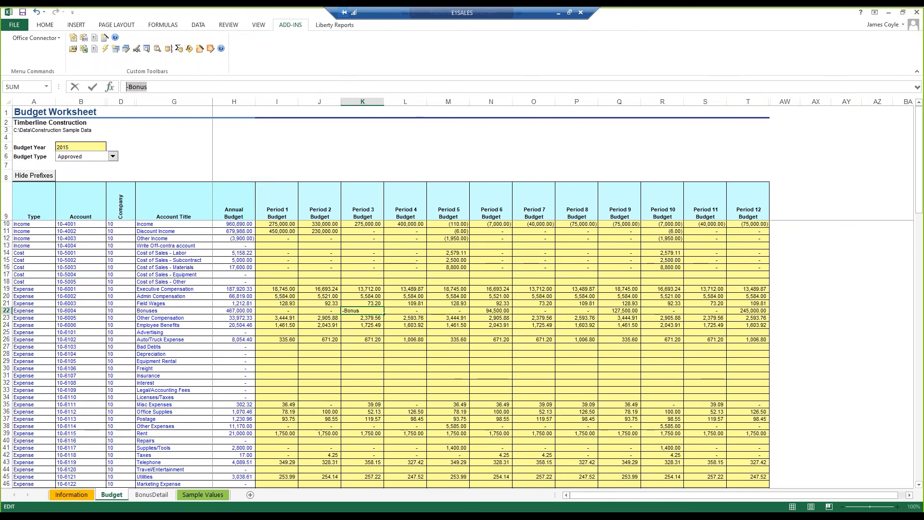
{"action": "type", "text": "=bo"}
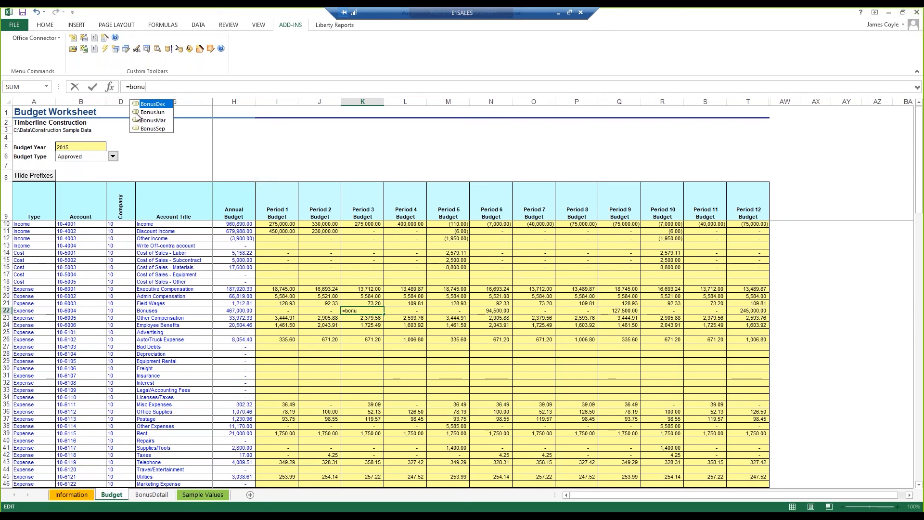
{"action": "left_click", "coordinate": [152, 121]}
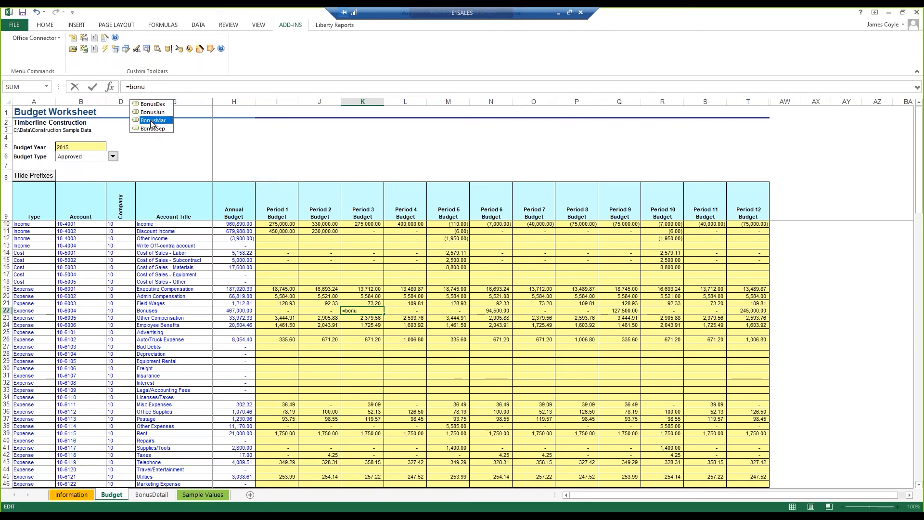
{"action": "double_click", "coordinate": [152, 121]}
{"action": "key", "text": "Return"}
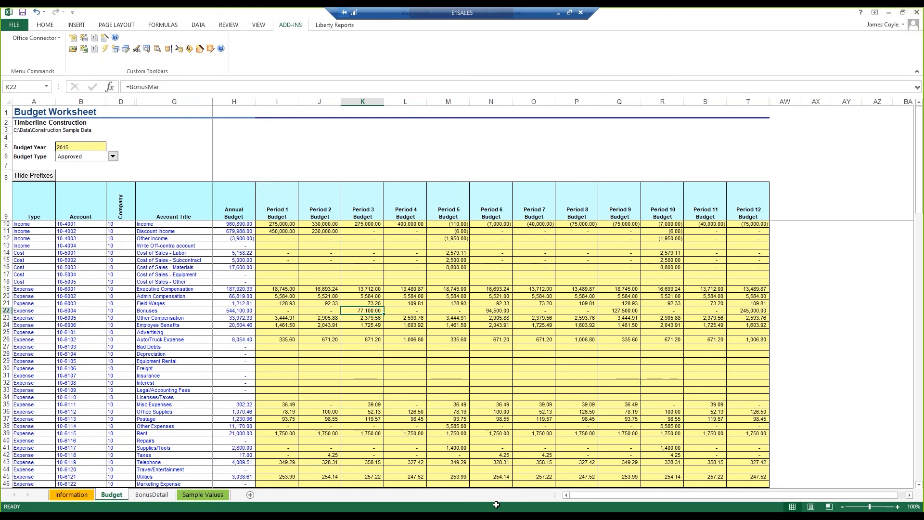
Minimize the budget workbook and open the Write PR Employee template with the Timberline Construction company from C:\Data\Construction Sample Data.
{"action": "left_click", "coordinate": [888, 16]}
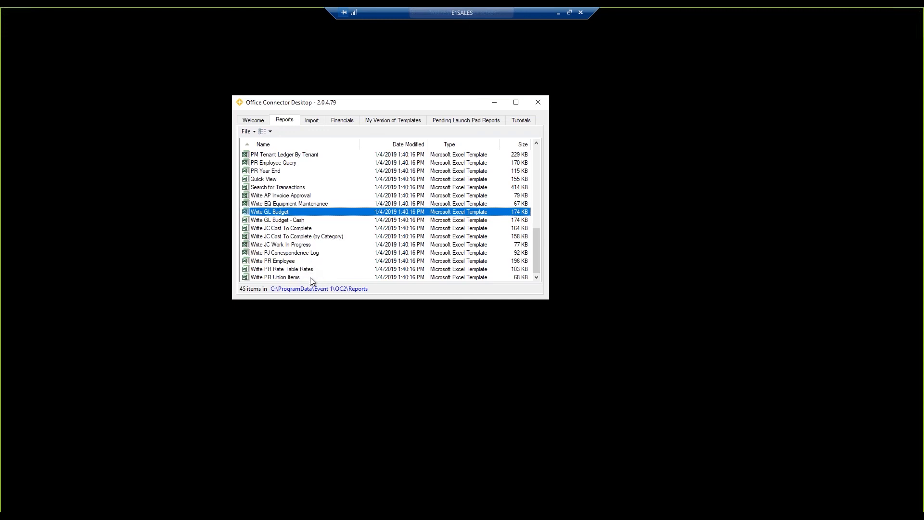
{"action": "left_click", "coordinate": [285, 262]}
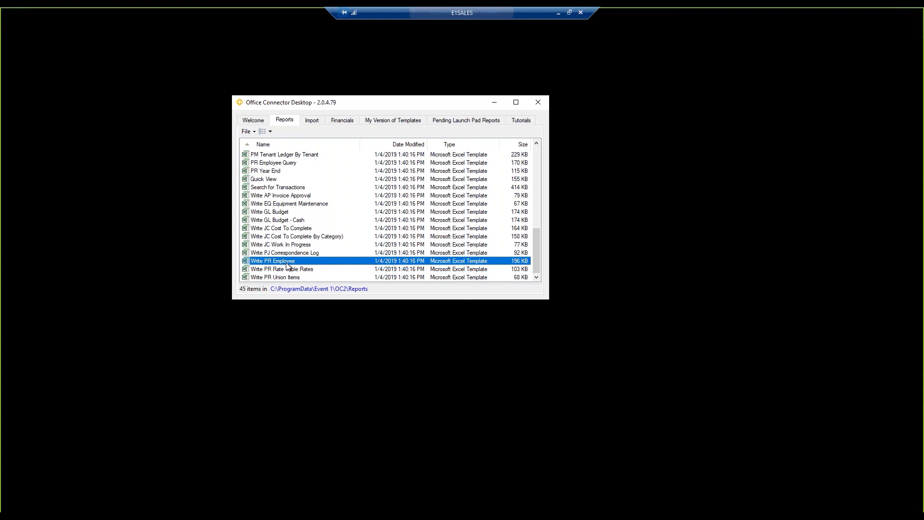
{"action": "double_click", "coordinate": [285, 264]}
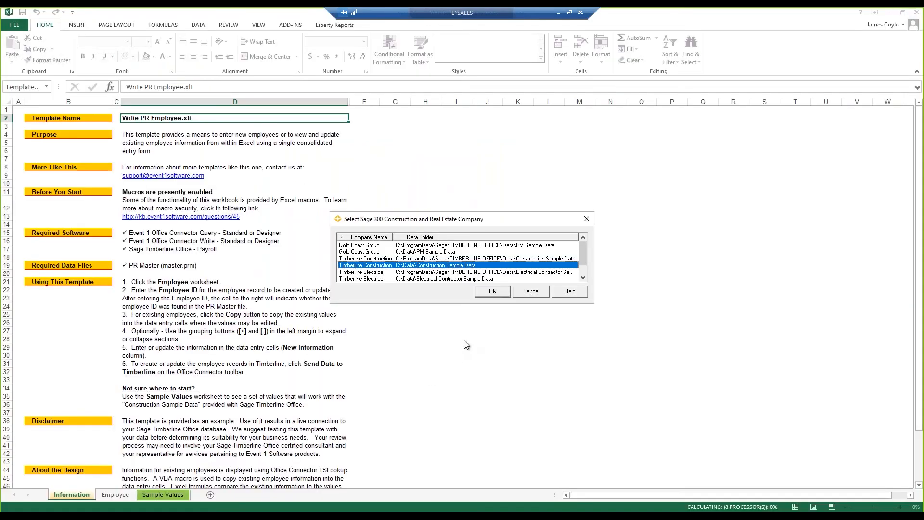
{"action": "left_click", "coordinate": [496, 292]}
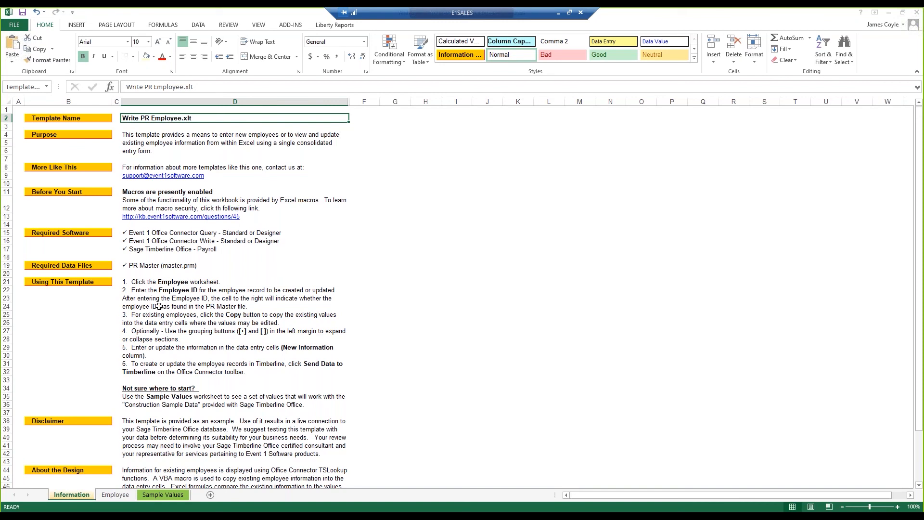
On the Employee sheet, enter an existing employee's ID and accept replacing the data with that employee's information.
{"action": "left_click", "coordinate": [115, 495]}
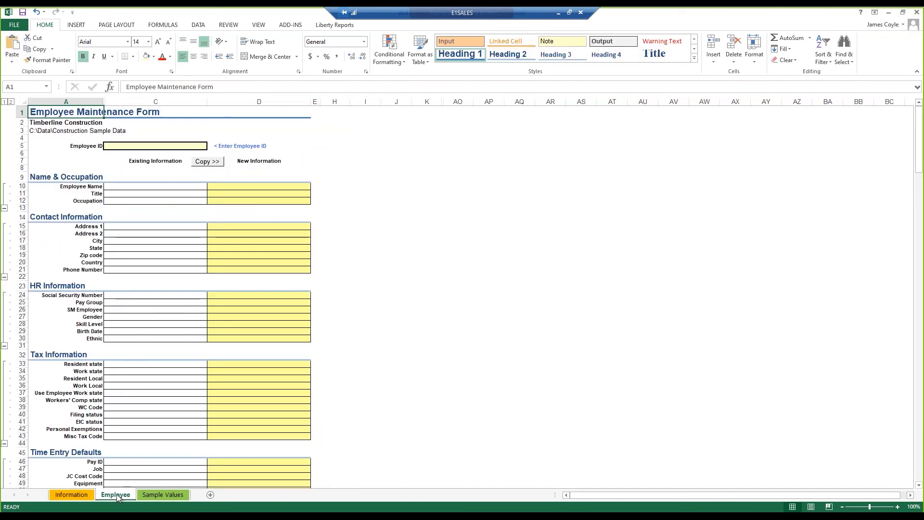
{"action": "left_click", "coordinate": [136, 145]}
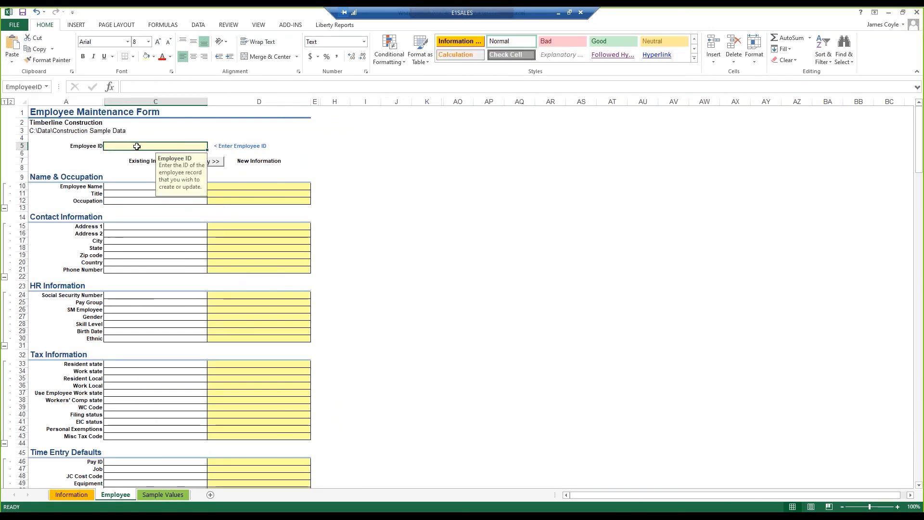
{"action": "type", "text": "1001"}
{"action": "key", "text": "Return"}
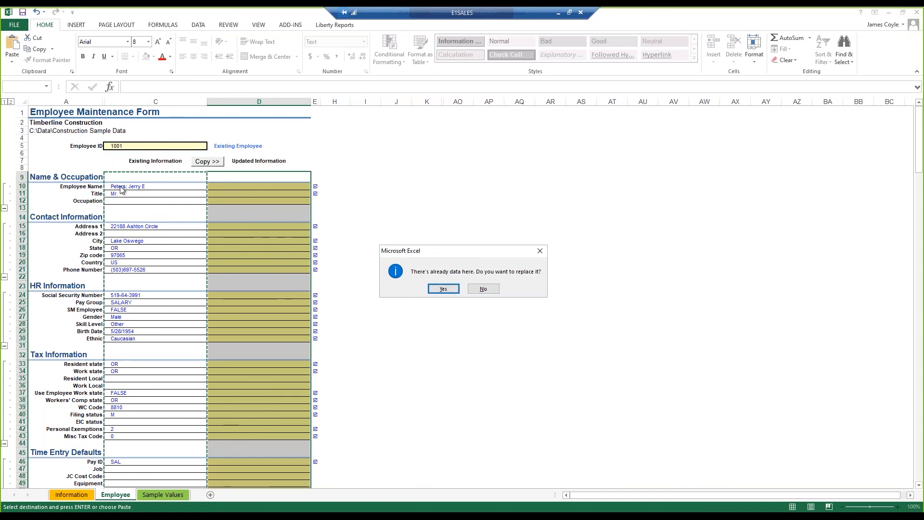
{"action": "left_click", "coordinate": [443, 289]}
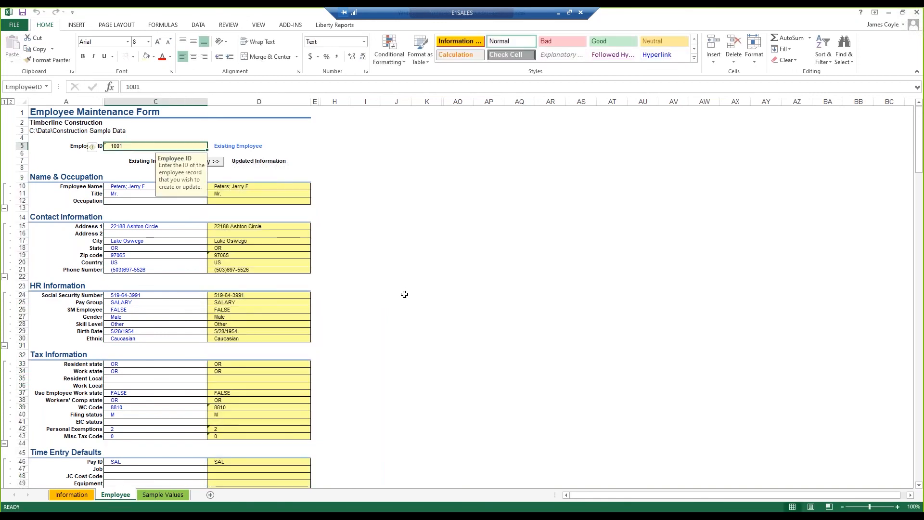
Inspect the City, Gender and WC Code cells under Updated Information, and collapse and re-expand all the form's sections.
{"action": "left_click", "coordinate": [236, 242]}
{"action": "left_click", "coordinate": [234, 316]}
{"action": "left_click", "coordinate": [233, 408]}
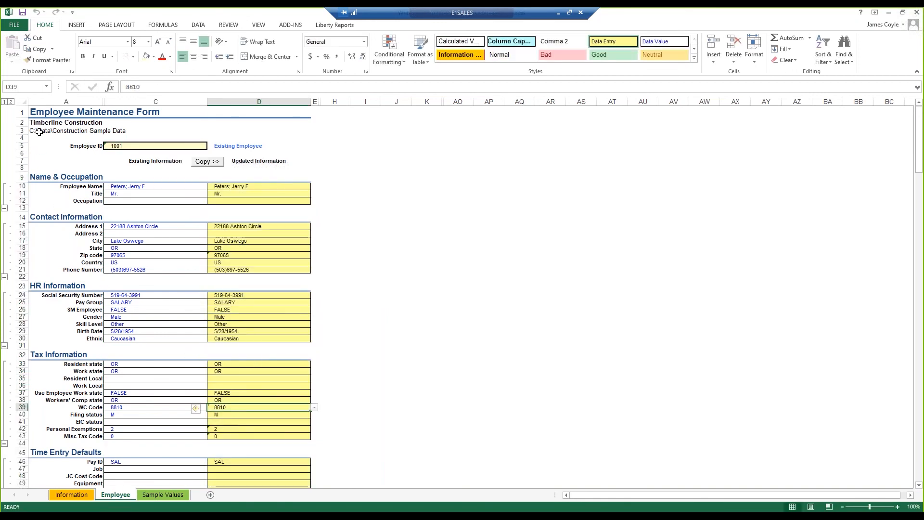
{"action": "left_click", "coordinate": [4, 102]}
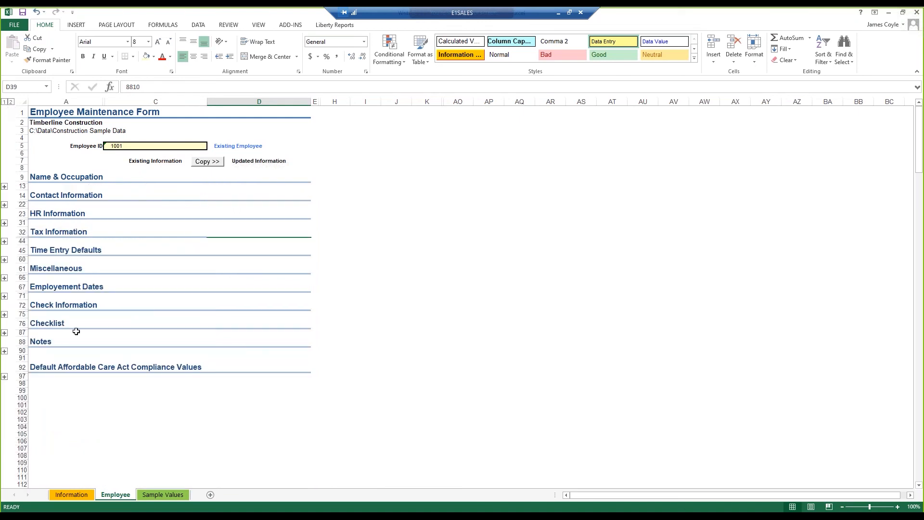
{"action": "left_click", "coordinate": [11, 102]}
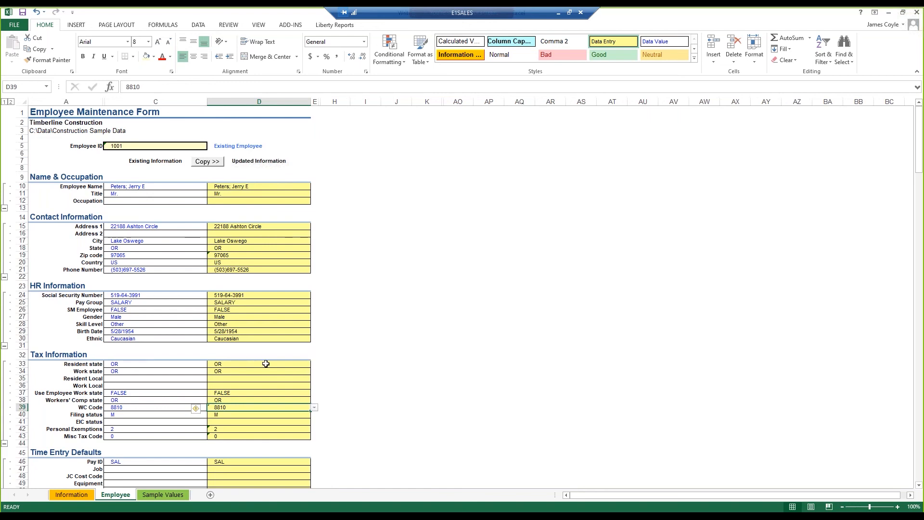
Enter an unused employee ID for a new employee and decline replacing the data already in the New Information column.
{"action": "left_click", "coordinate": [135, 146]}
{"action": "type", "text": "9988"}
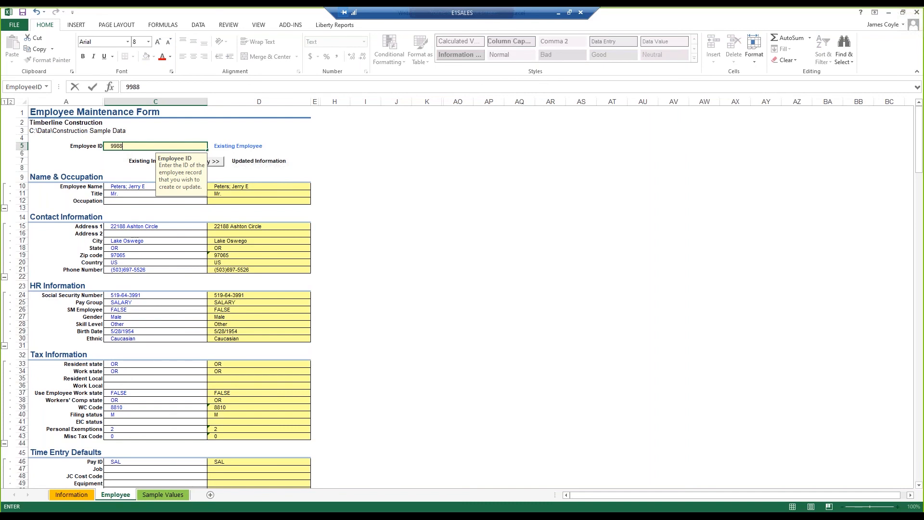
{"action": "key", "text": "Return"}
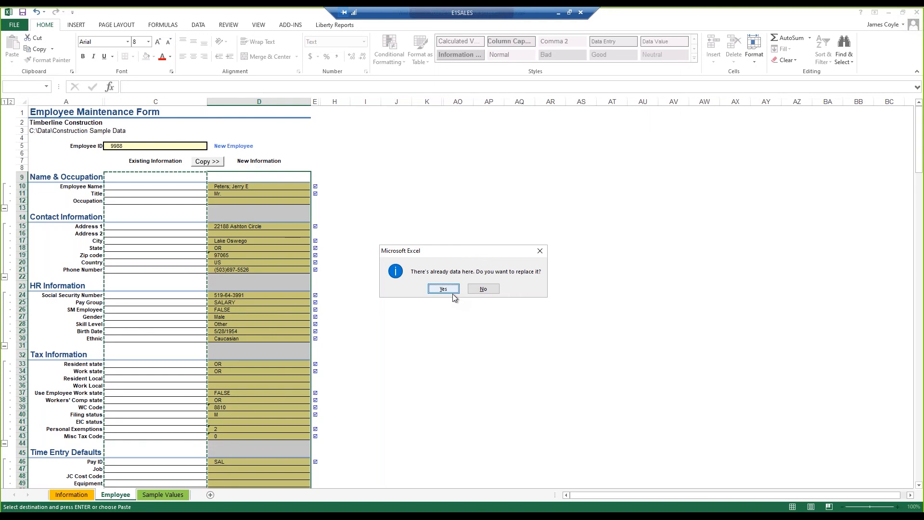
{"action": "left_click", "coordinate": [483, 289]}
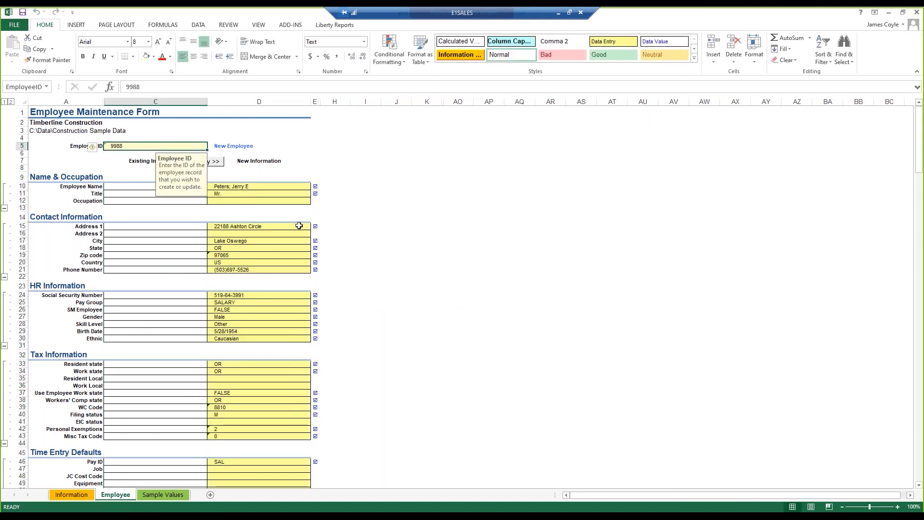
Replace the Employee Name under New Information with the new employee's full name and set the Title to Ms.
{"action": "left_click", "coordinate": [248, 186]}
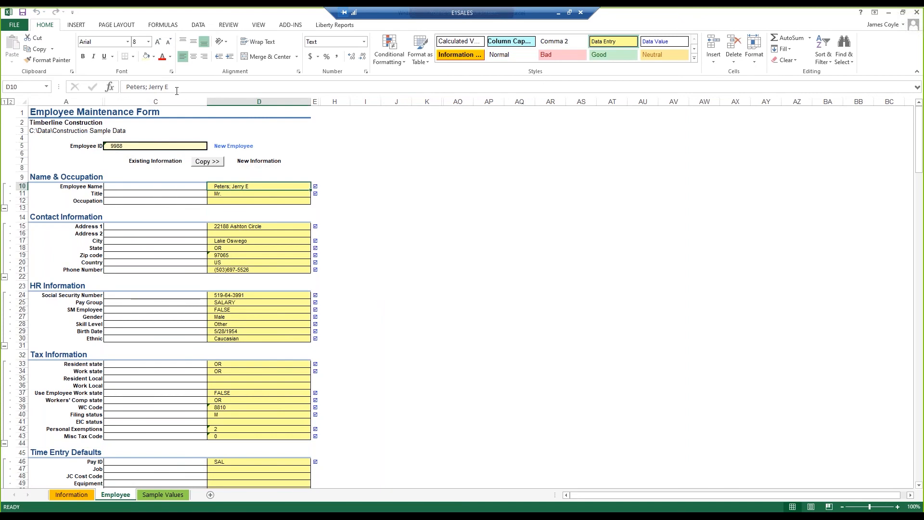
{"action": "left_click_drag", "start_coordinate": [169, 88], "coordinate": [126, 87]}
{"action": "type", "text": "Piere"}
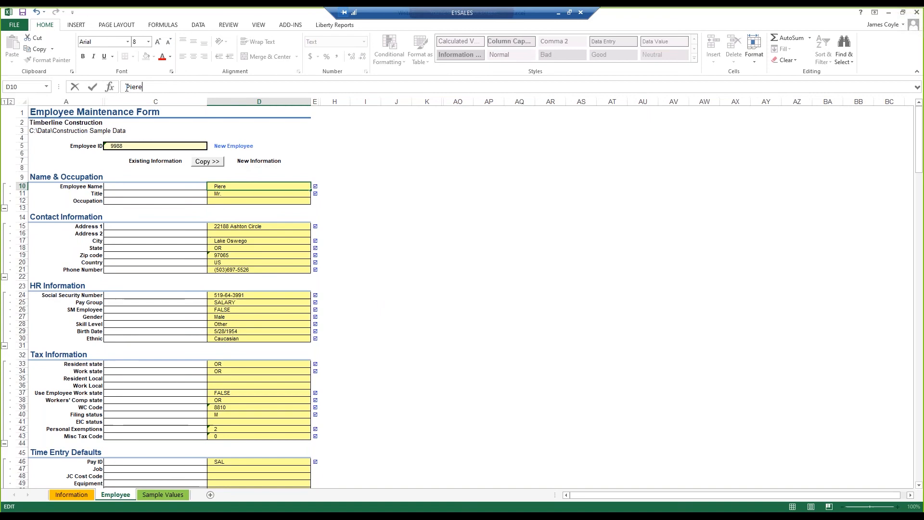
{"action": "key", "text": "BackSpace"}
{"action": "type", "text": "ce; Danielle"}
{"action": "key", "text": "Tab"}
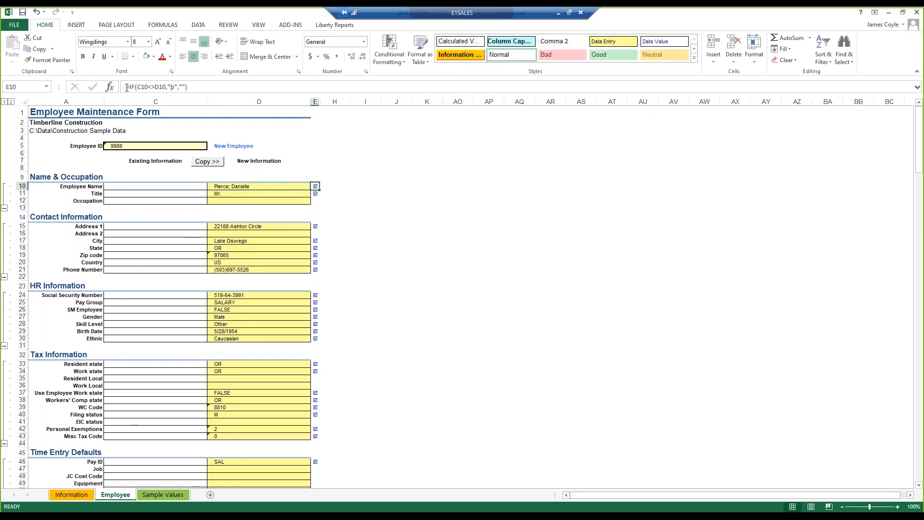
{"action": "left_click", "coordinate": [233, 195]}
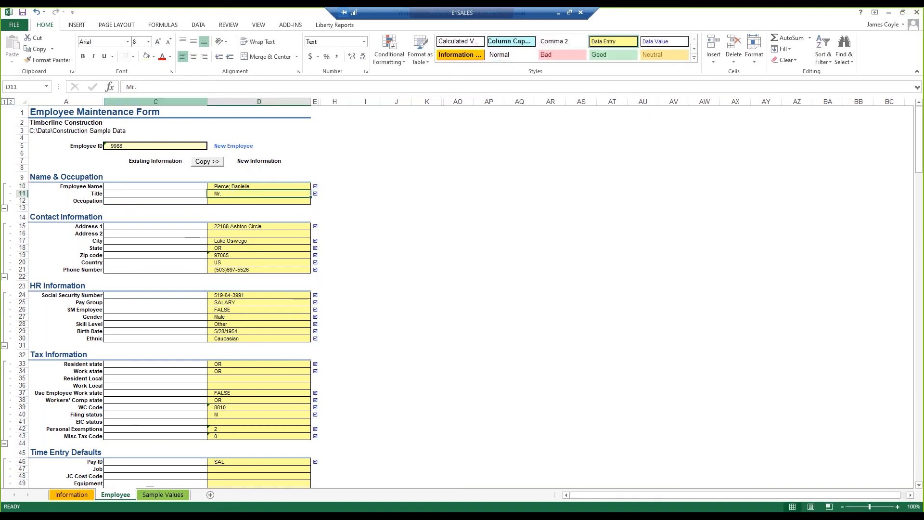
{"action": "left_click", "coordinate": [143, 87]}
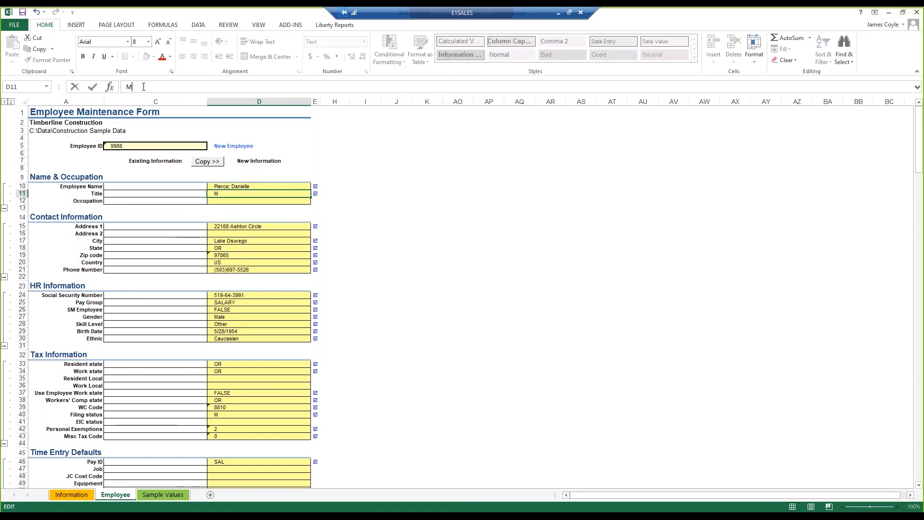
{"action": "key", "text": "Tab"}
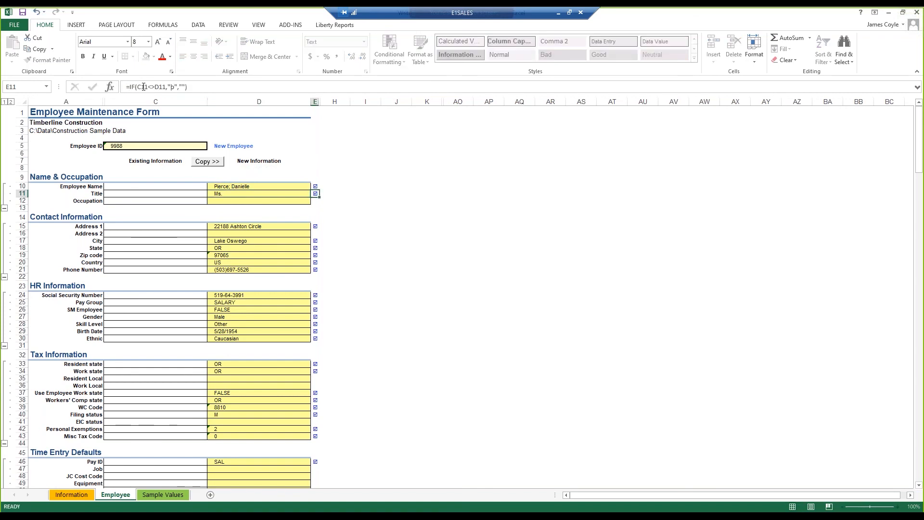
Select the new employee's Country cell and minimize the employee workbook to return to the Office Connector Desktop templates.
{"action": "left_click", "coordinate": [260, 262]}
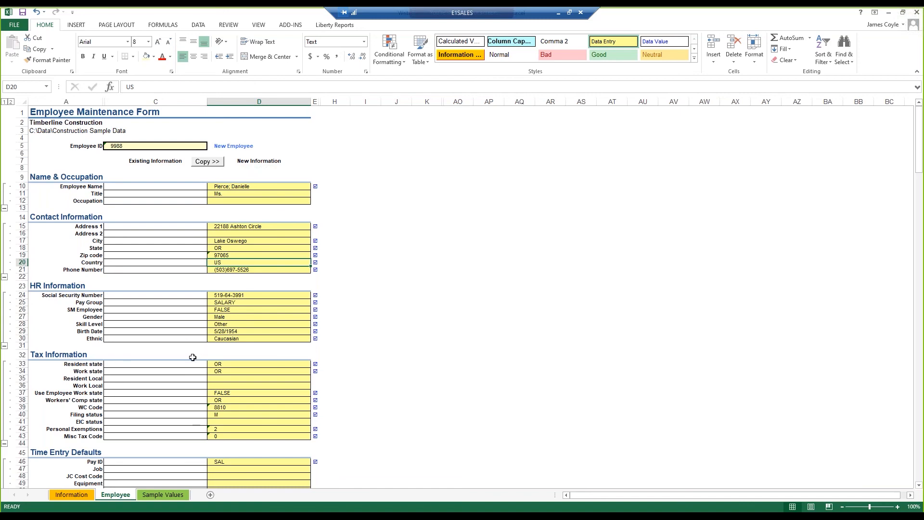
{"action": "left_click", "coordinate": [890, 13]}
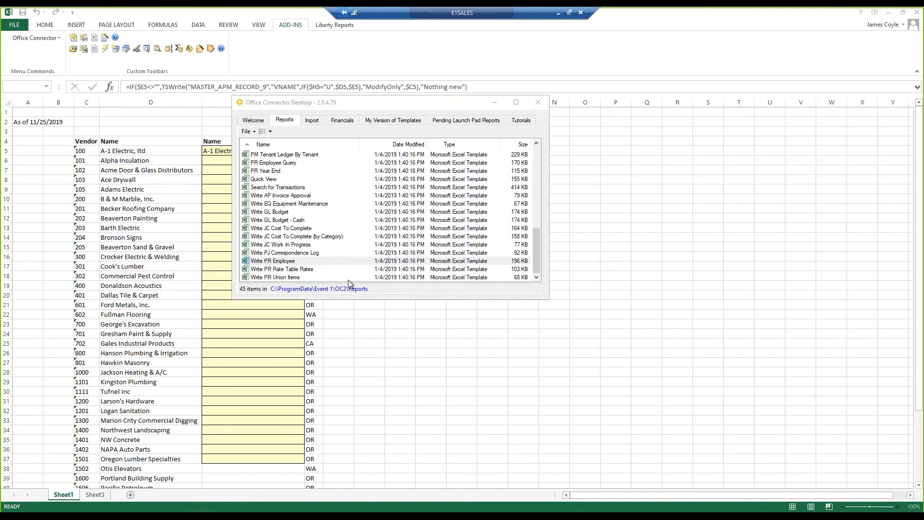
Create a workbook from the Write PR Rate Table Rates template for Timberline Construction in C:\Data\Construction Sample Data and maximize it.
{"action": "left_click", "coordinate": [295, 269]}
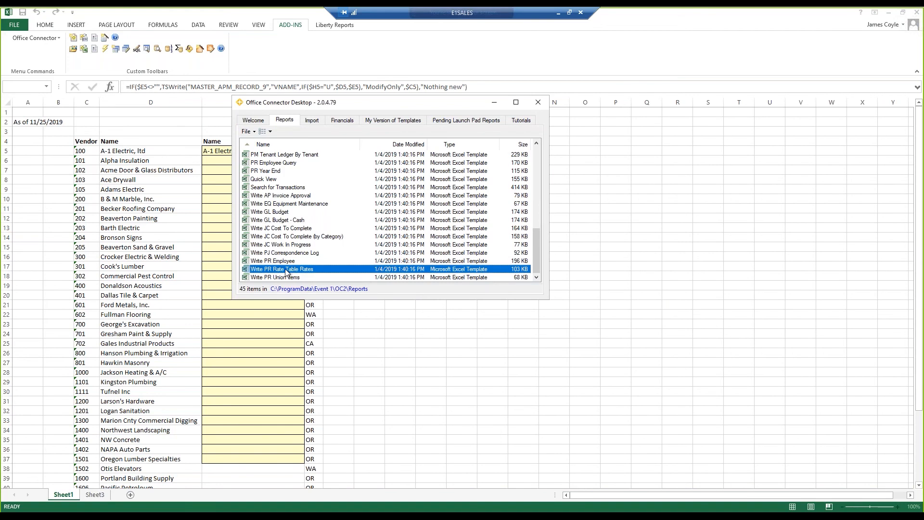
{"action": "double_click", "coordinate": [286, 269]}
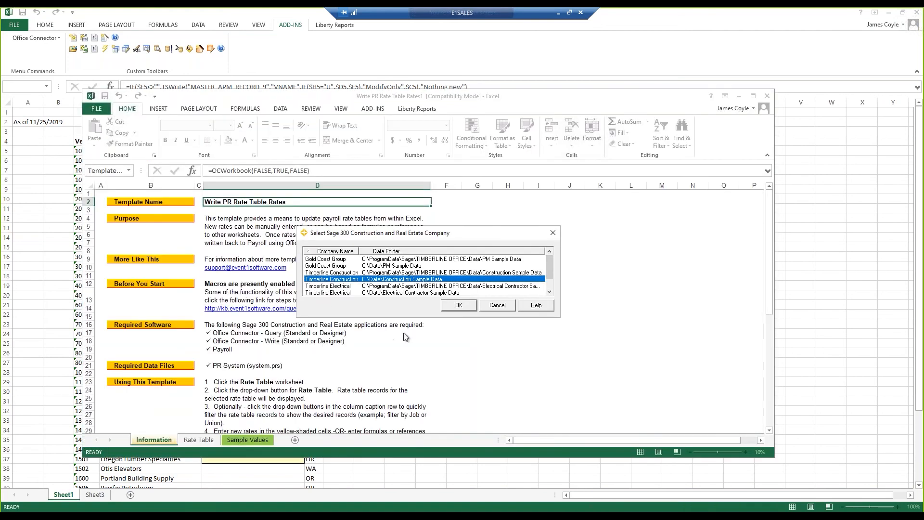
{"action": "left_click", "coordinate": [457, 306]}
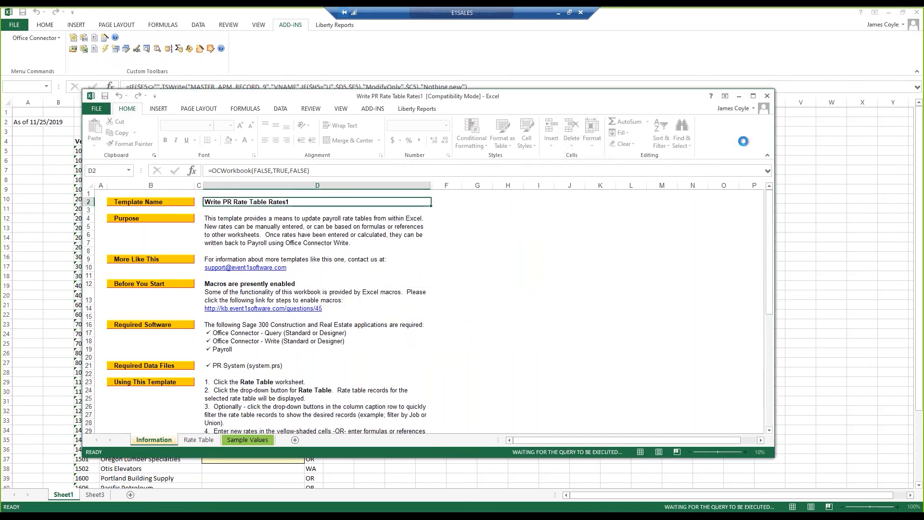
{"action": "left_click", "coordinate": [753, 96]}
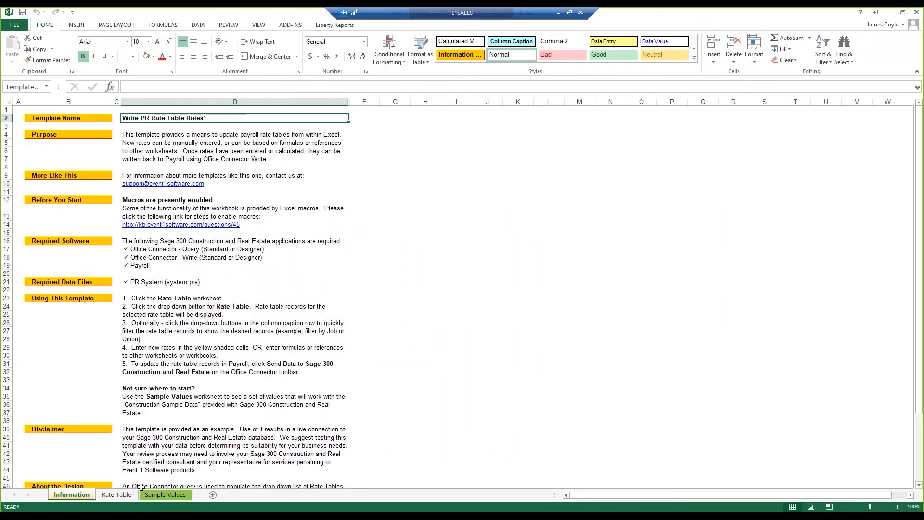
Go to the Rate Table worksheet and pick a table from the Rate Table choices.
{"action": "left_click", "coordinate": [126, 496]}
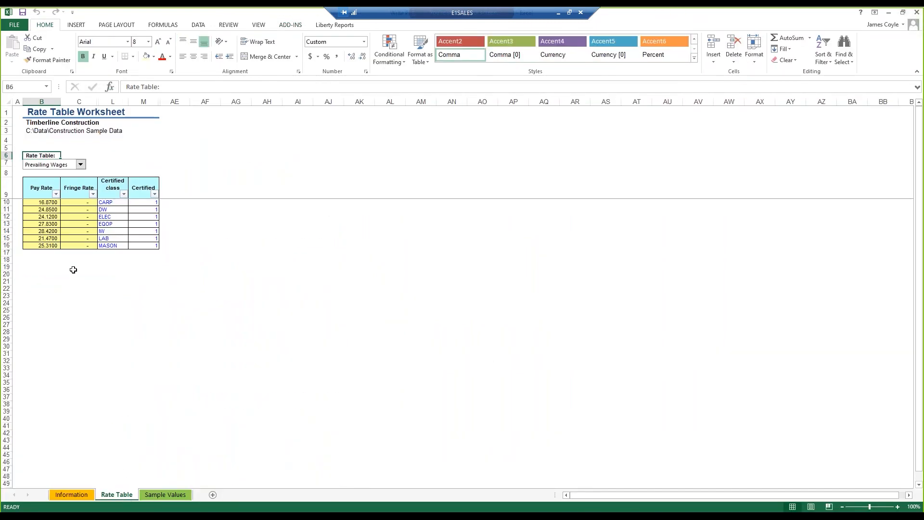
{"action": "left_click", "coordinate": [82, 166]}
{"action": "left_click", "coordinate": [45, 172]}
Close the rate table workbook and the vendor name workbook without saving their changes.
{"action": "left_click", "coordinate": [470, 275]}
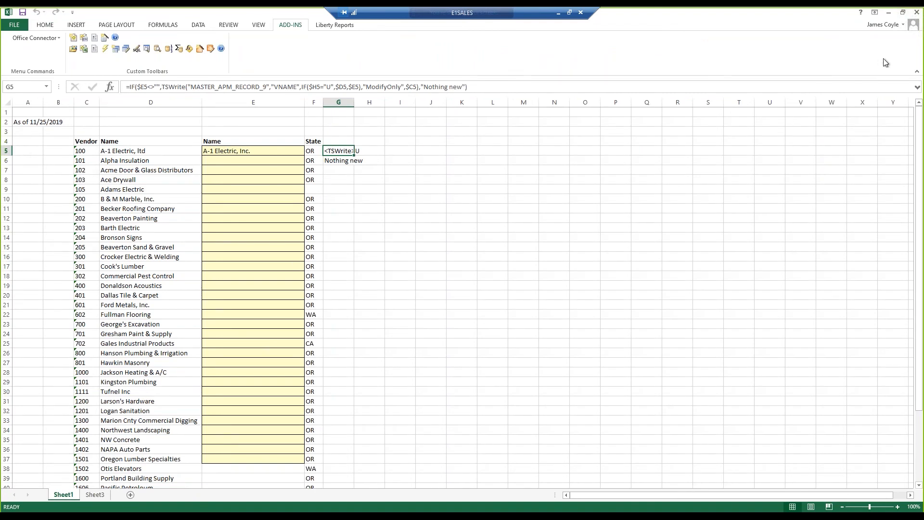
{"action": "left_click", "coordinate": [916, 12]}
{"action": "left_click", "coordinate": [470, 282]}
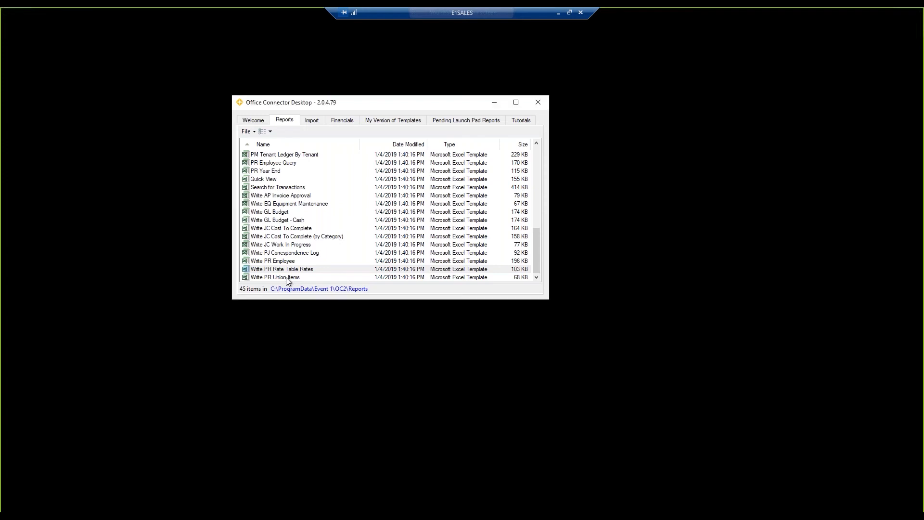
Review the Union Items worksheet of the Write PR Union Items template with C:\Data\Construction Sample Data, and close it without saving.
{"action": "left_click", "coordinate": [286, 278]}
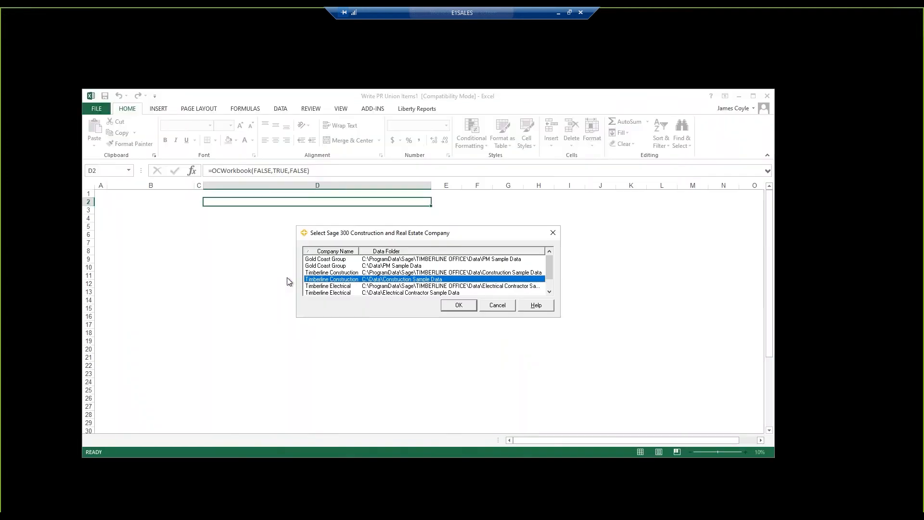
{"action": "left_click", "coordinate": [459, 305]}
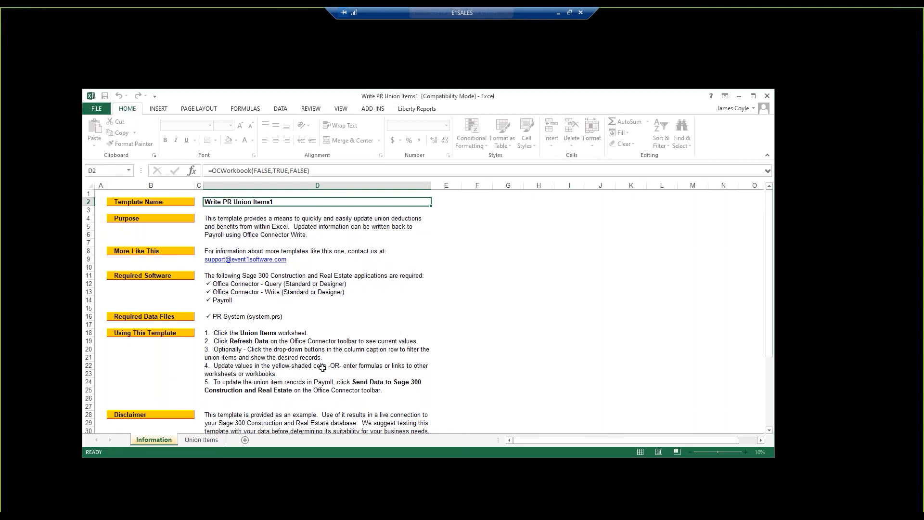
{"action": "left_click", "coordinate": [214, 440]}
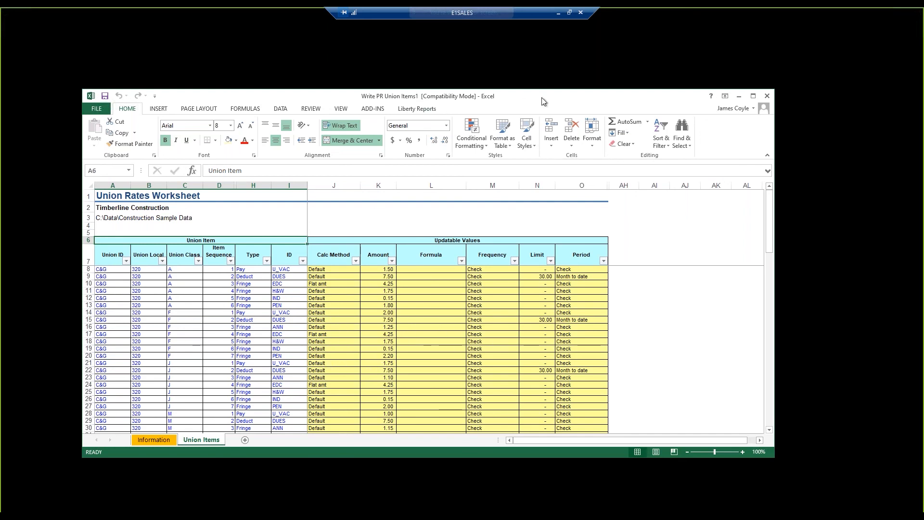
{"action": "left_click", "coordinate": [767, 96]}
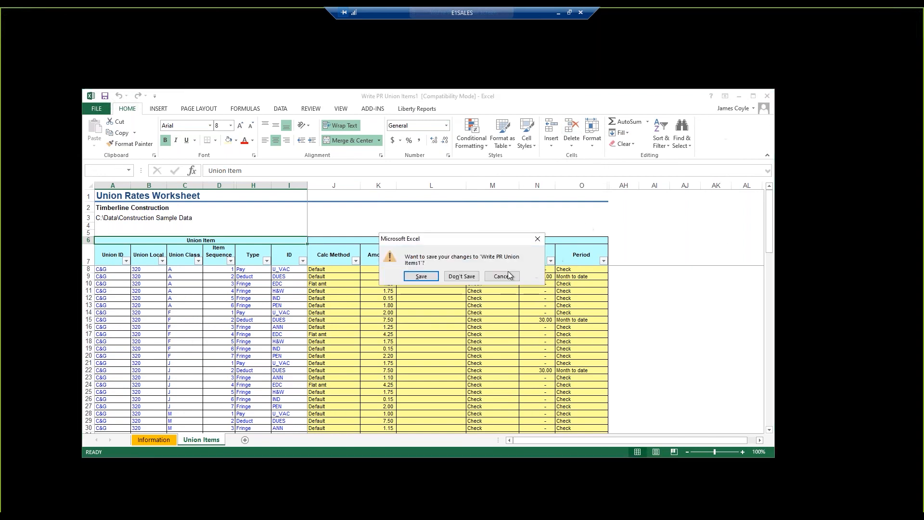
{"action": "left_click", "coordinate": [461, 277]}
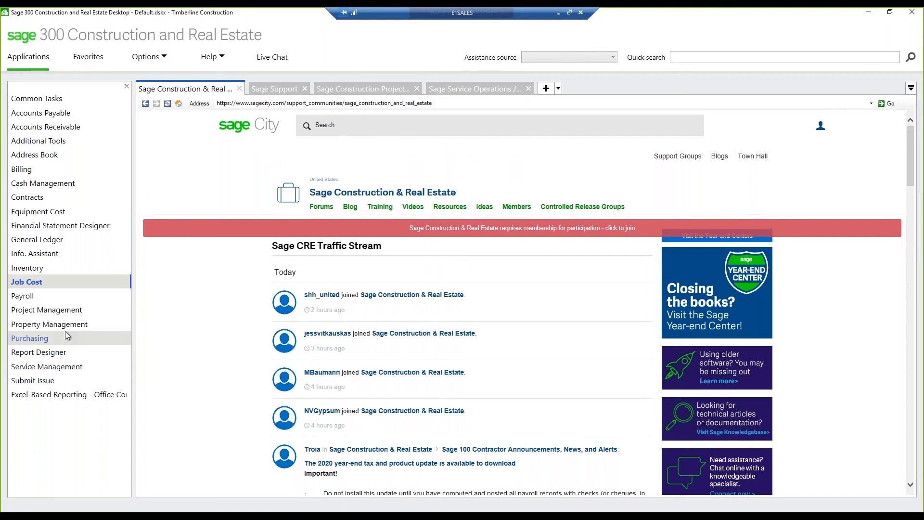
Switch to Report Designer from the Sage 300 desktop and open its Print Available Fields tool.
{"action": "left_click", "coordinate": [53, 356]}
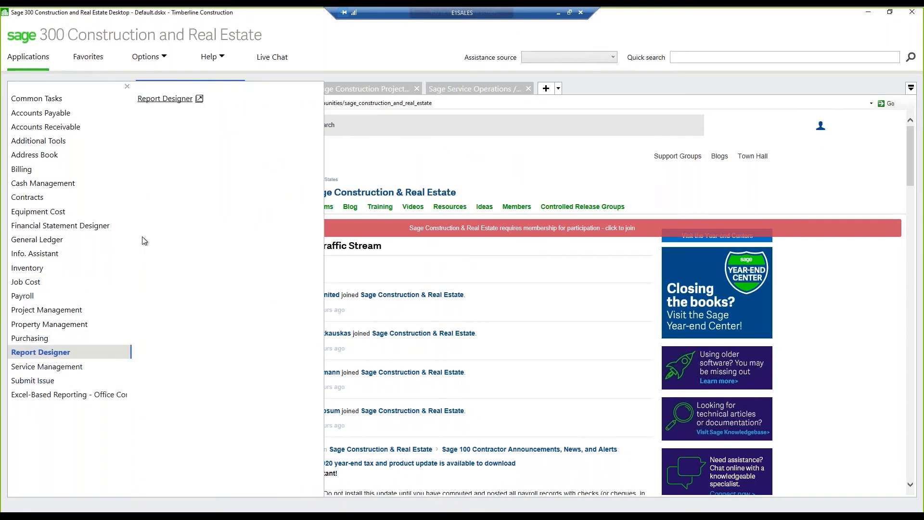
{"action": "left_click", "coordinate": [173, 100]}
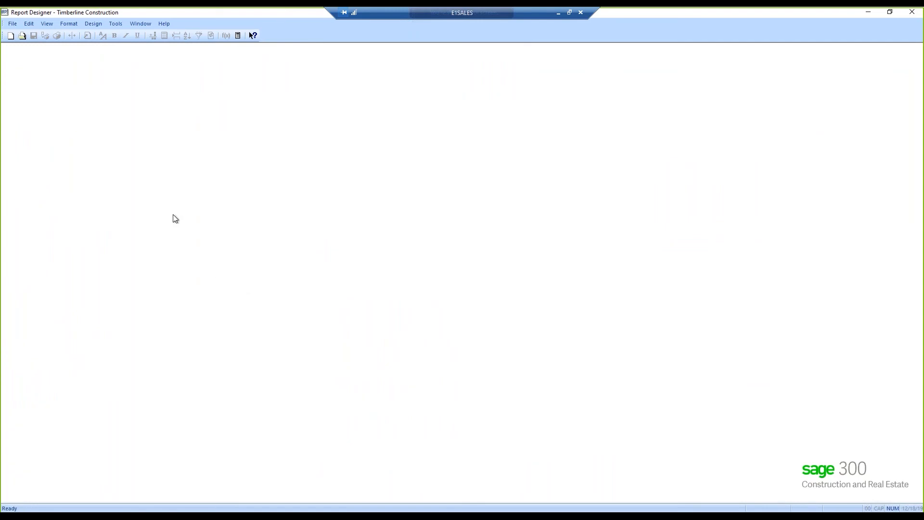
{"action": "left_click", "coordinate": [117, 24]}
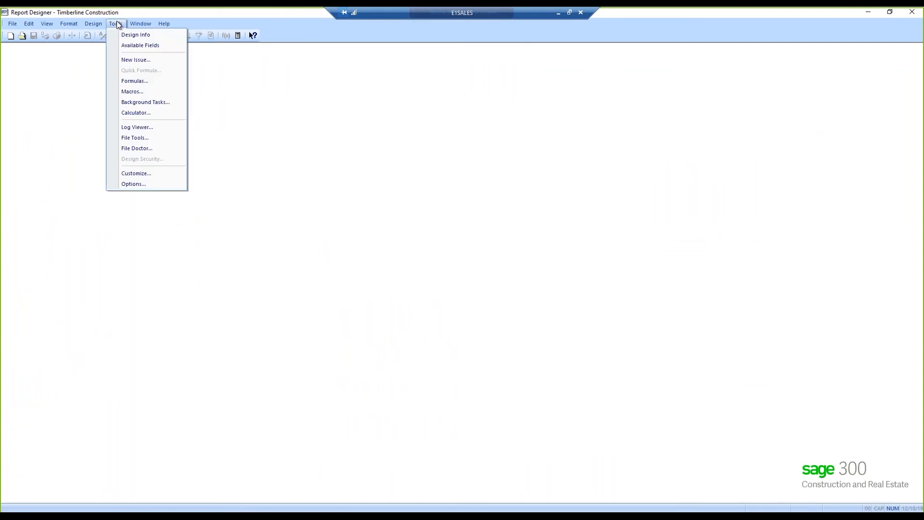
{"action": "left_click", "coordinate": [134, 47]}
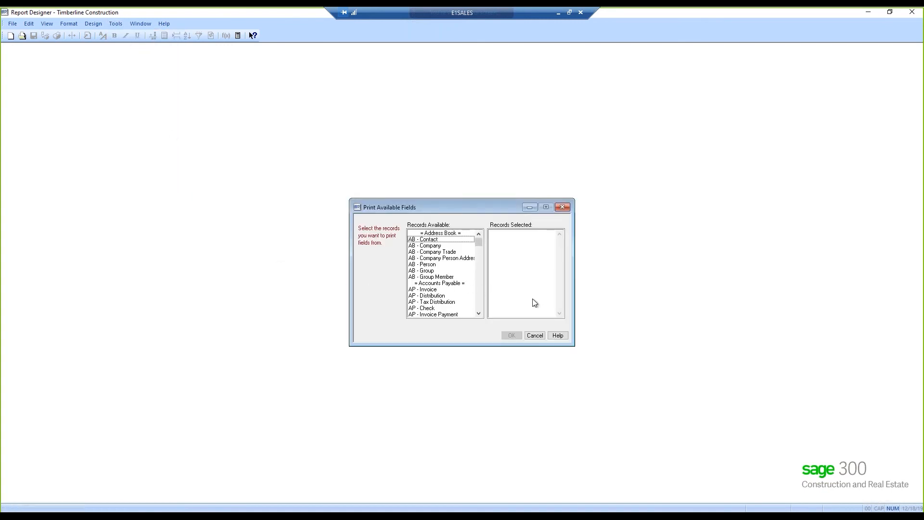
Select the AP - Invoice, AP - Distribution and AP - Vendor records for the available fields printout.
{"action": "double_click", "coordinate": [432, 290]}
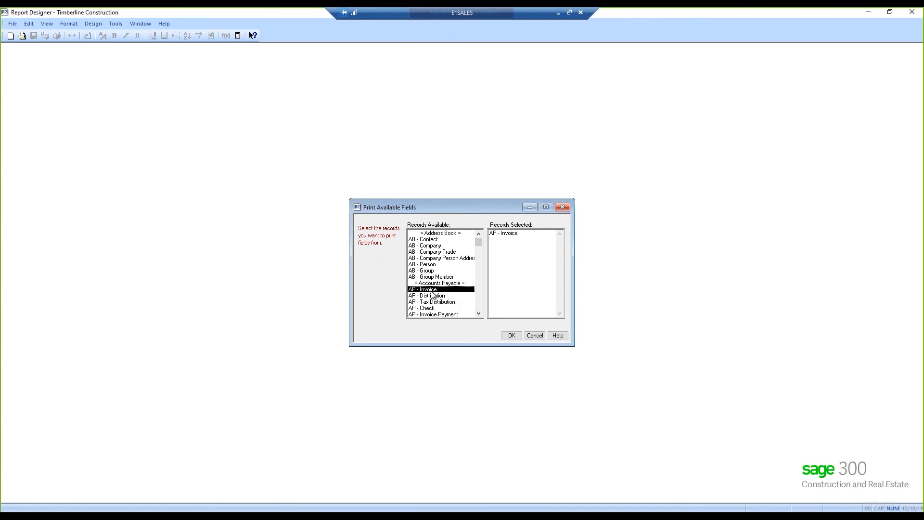
{"action": "double_click", "coordinate": [430, 296]}
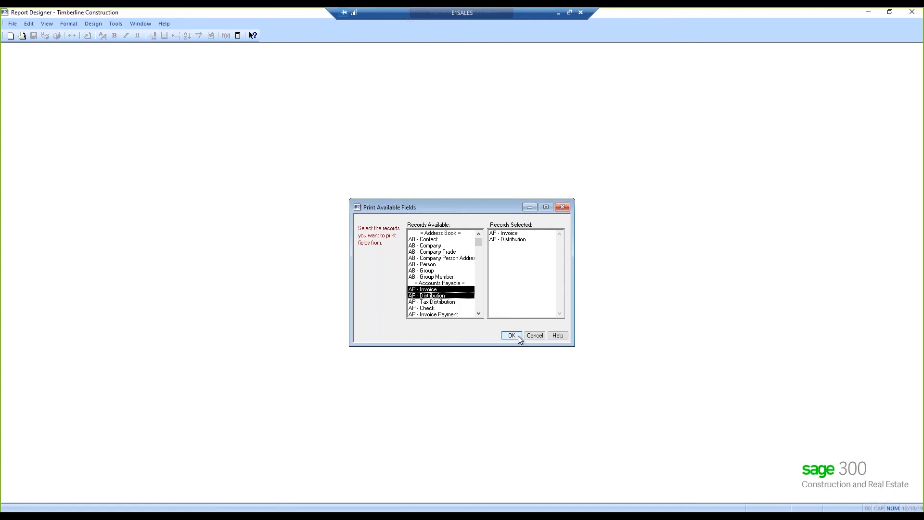
{"action": "left_click", "coordinate": [480, 305]}
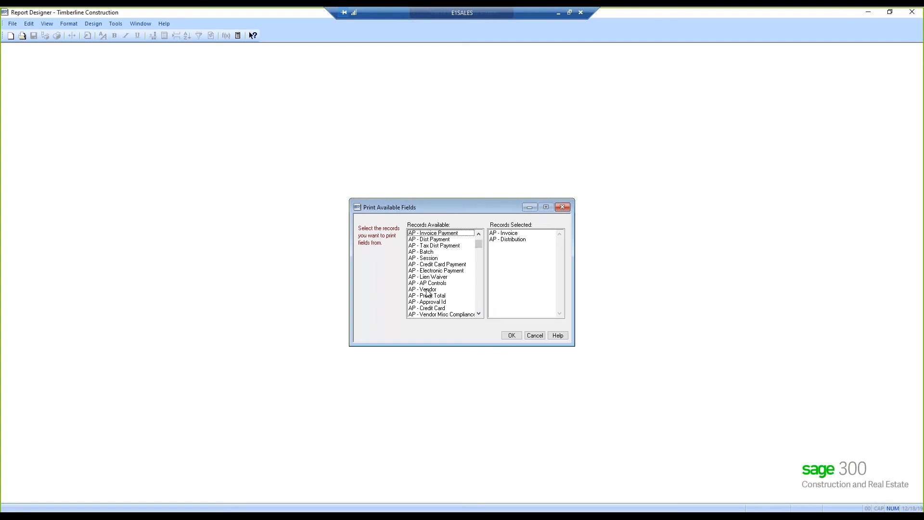
{"action": "double_click", "coordinate": [428, 289]}
{"action": "left_click", "coordinate": [514, 339]}
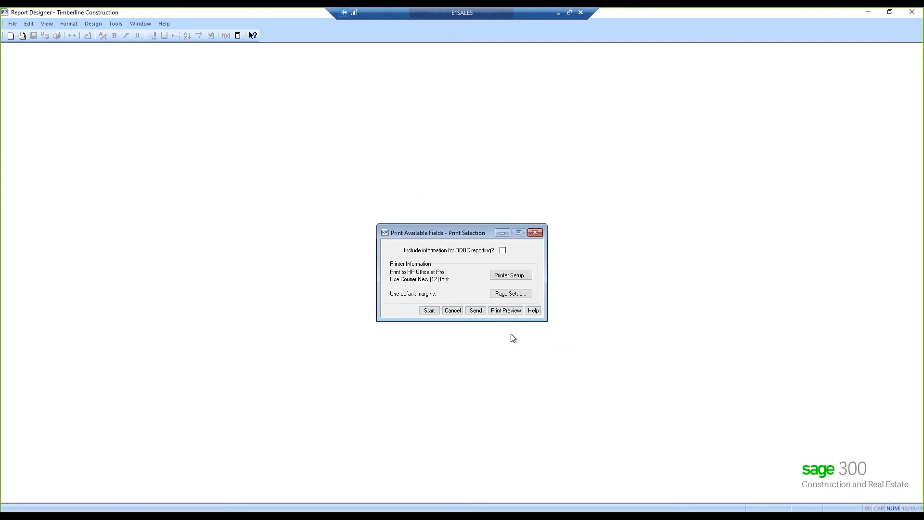
Include the information for ODBC reporting and show the available fields in a maximized print preview.
{"action": "left_click", "coordinate": [502, 250]}
{"action": "left_click", "coordinate": [507, 311]}
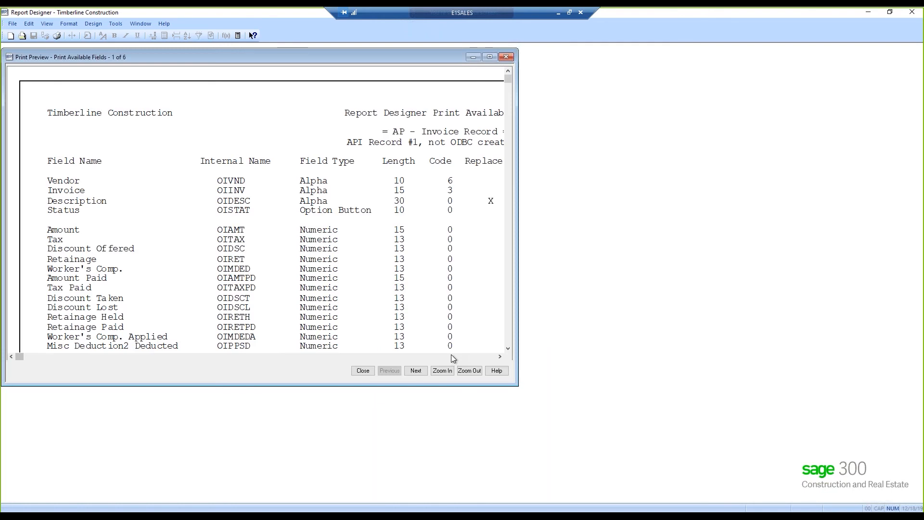
{"action": "left_click", "coordinate": [488, 58]}
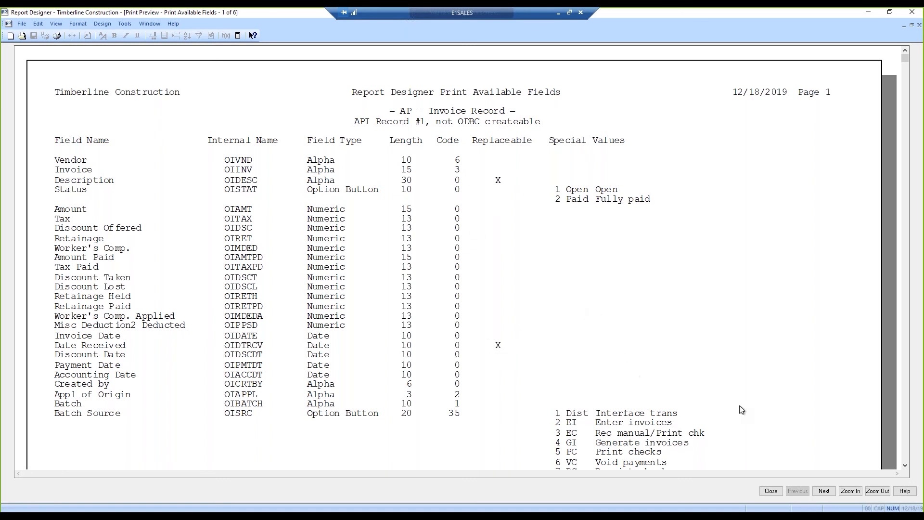
Examine the AP Invoice and Distribution field listings and page forward to the AP - Vendor Record on page 4.
{"action": "left_click", "coordinate": [903, 425]}
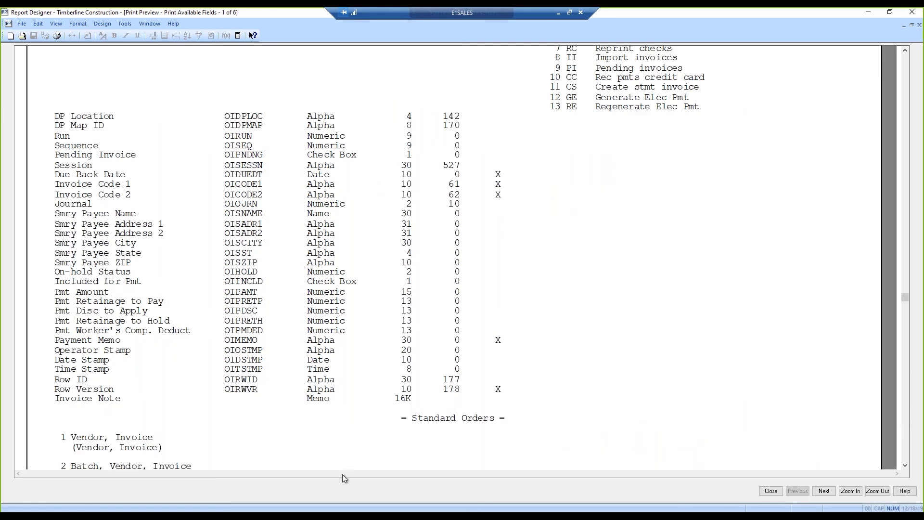
{"action": "left_click", "coordinate": [825, 491]}
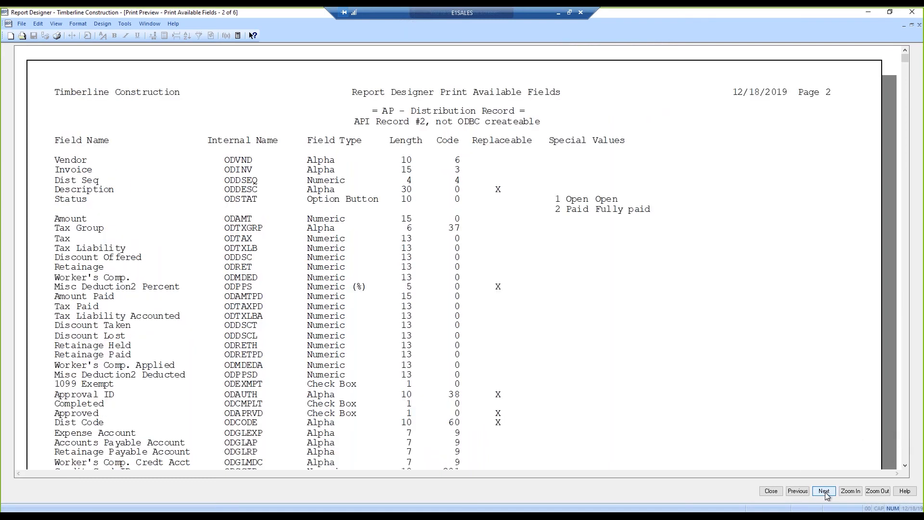
{"action": "left_click", "coordinate": [824, 491]}
{"action": "left_click", "coordinate": [825, 491]}
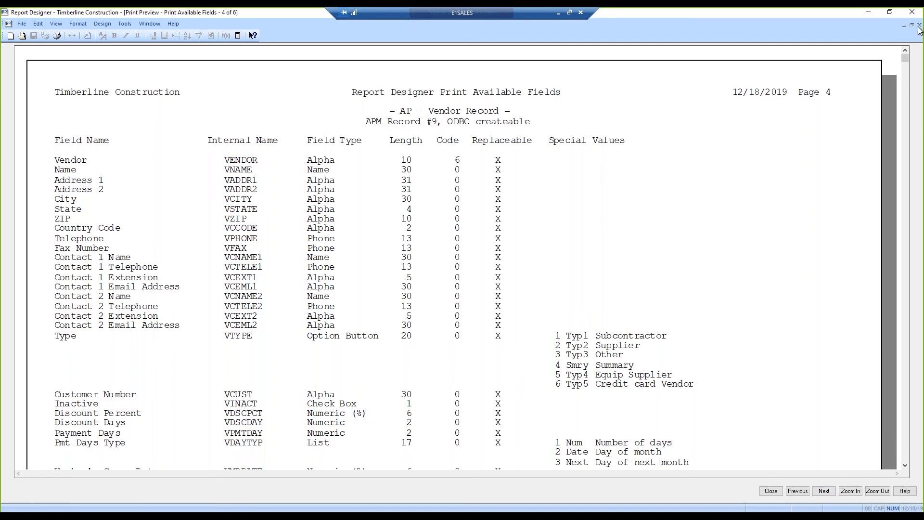
Close the preview and Report Designer without printing, and minimize the Sage 300 desktop.
{"action": "left_click", "coordinate": [920, 24]}
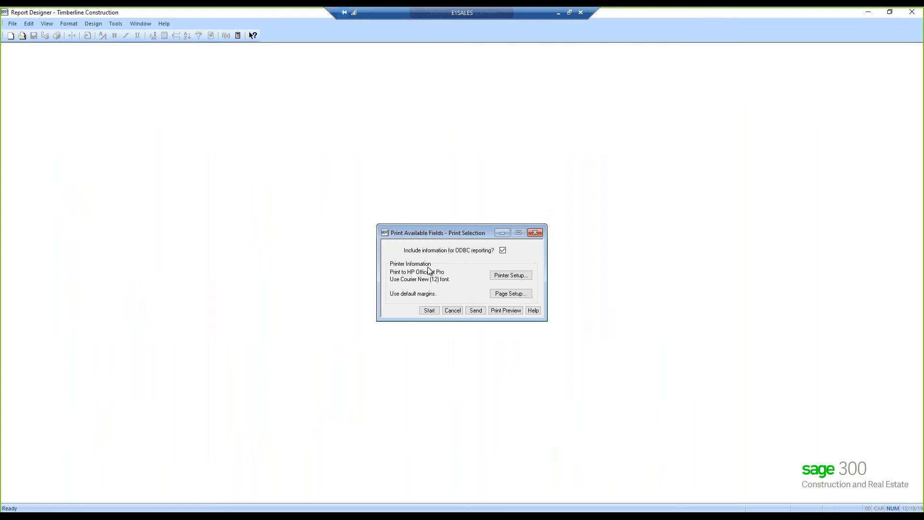
{"action": "left_click", "coordinate": [452, 310]}
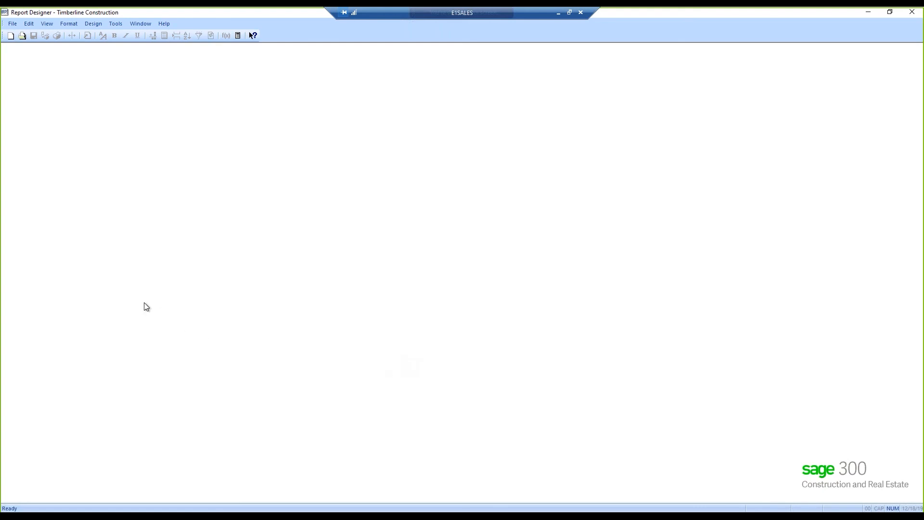
{"action": "left_click", "coordinate": [913, 13]}
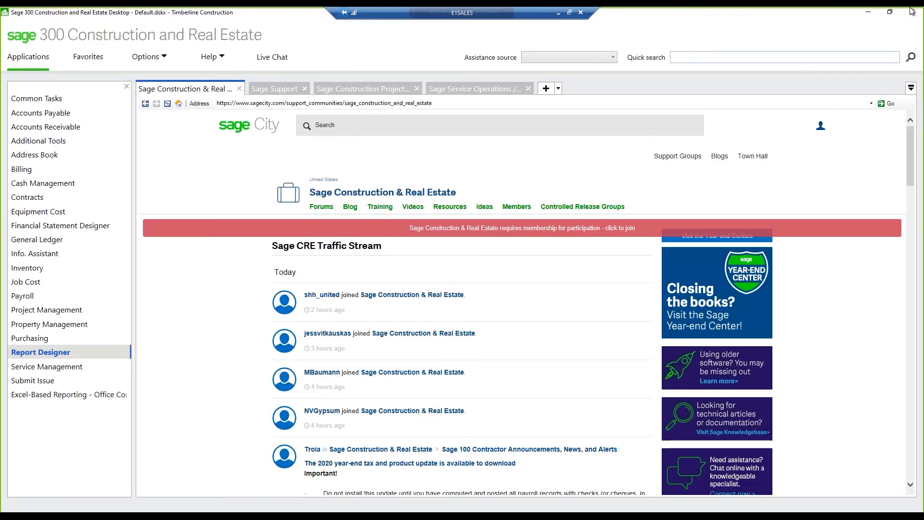
{"action": "left_click", "coordinate": [869, 14]}
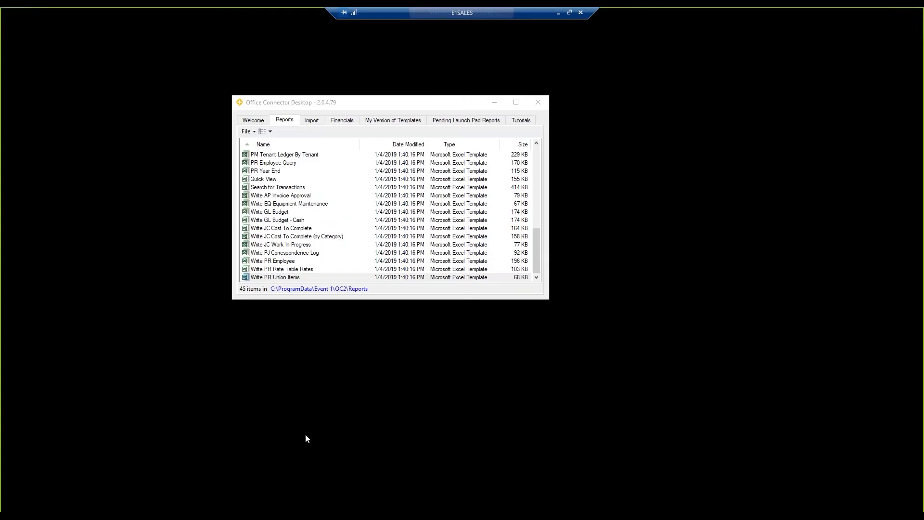
Switch to Chrome and open the Knowledgebase from the Resources on the Event 1 Software website.
{"action": "left_click", "coordinate": [144, 514]}
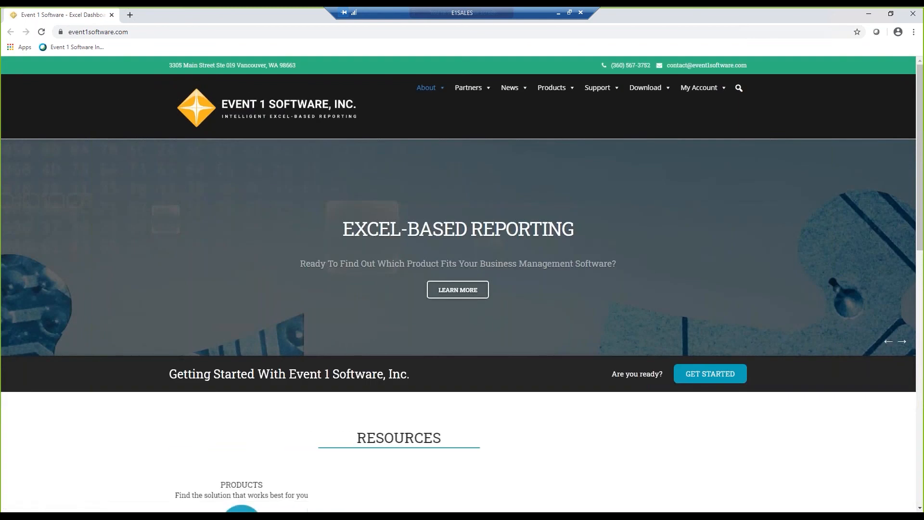
{"action": "left_click_drag", "start_coordinate": [917, 241], "coordinate": [918, 324]}
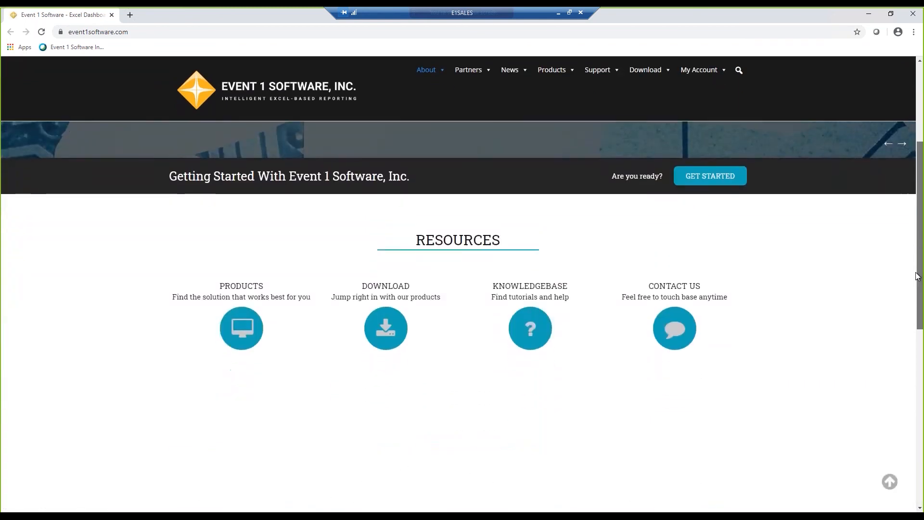
{"action": "left_click", "coordinate": [531, 325]}
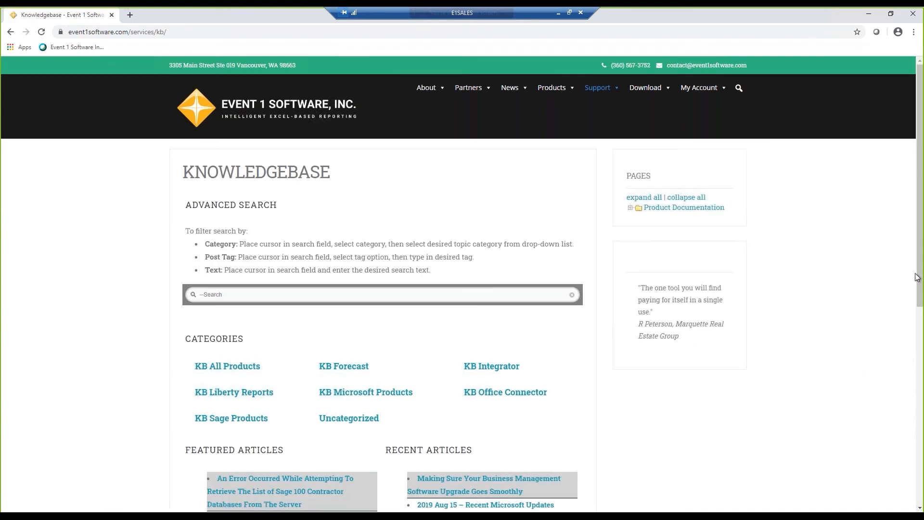
Open the recent article "How to send data from Excel to Sage 300 CRE" and view its Write and Import diagram.
{"action": "left_click_drag", "start_coordinate": [920, 297], "coordinate": [920, 302]}
{"action": "scroll", "coordinate": [472, 359], "scroll_direction": "down", "scroll_amount": 3}
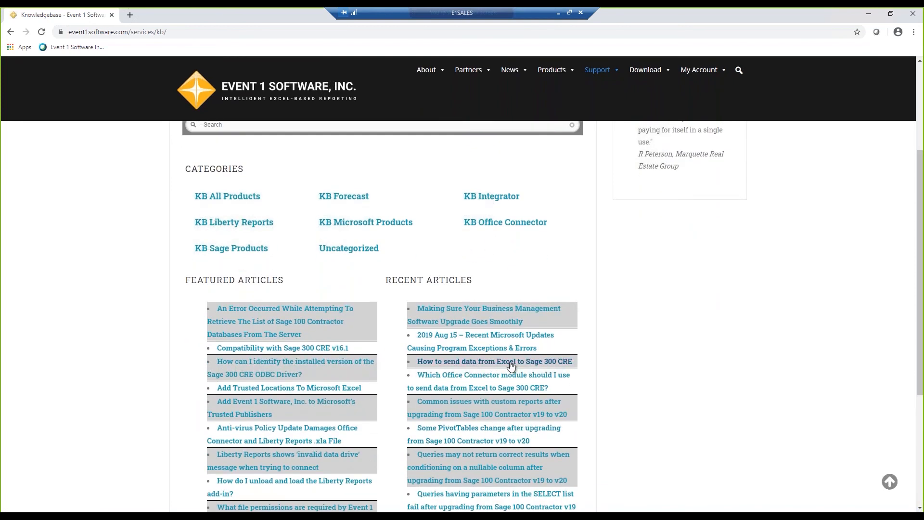
{"action": "left_click", "coordinate": [536, 368]}
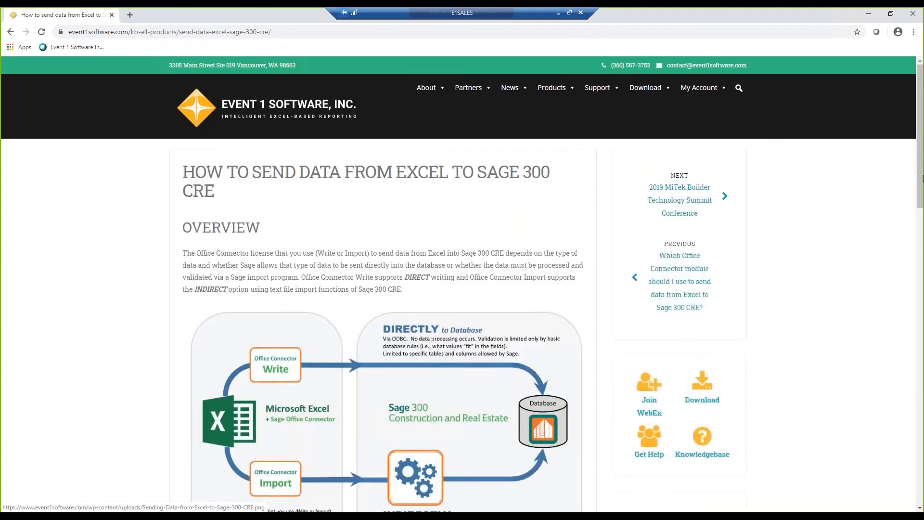
{"action": "scroll", "coordinate": [254, 337], "scroll_direction": "down", "scroll_amount": 2}
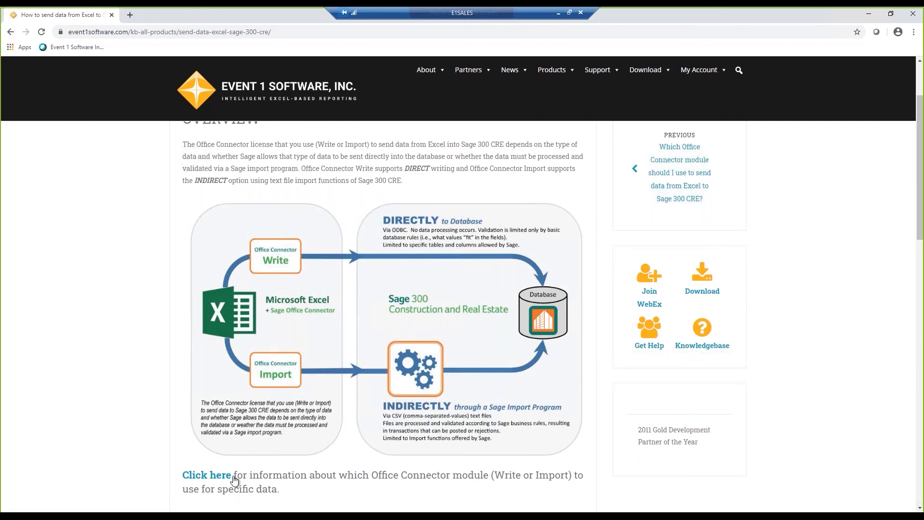
Open the linked article on which Office Connector module to use, and expand CN Contract under Contracts.
{"action": "left_click", "coordinate": [218, 481]}
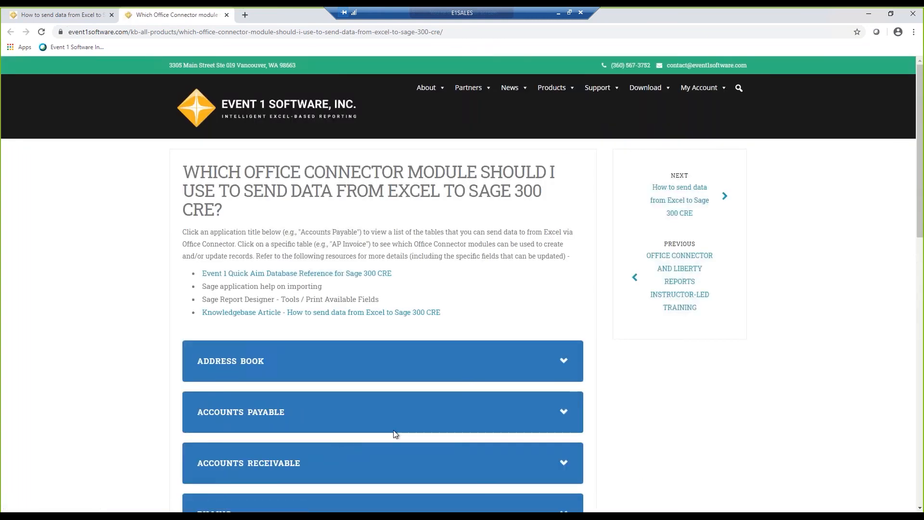
{"action": "left_click_drag", "start_coordinate": [920, 192], "coordinate": [920, 205]}
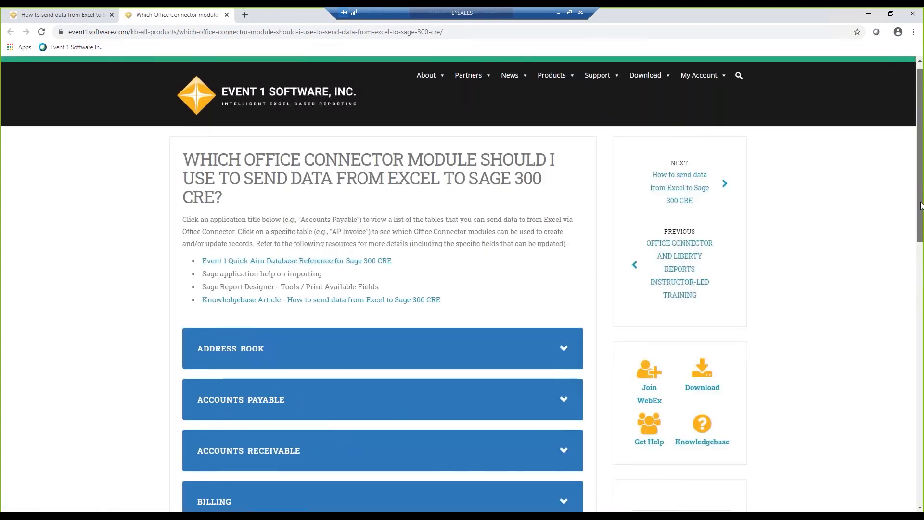
{"action": "scroll", "coordinate": [369, 345], "scroll_direction": "down", "scroll_amount": 6}
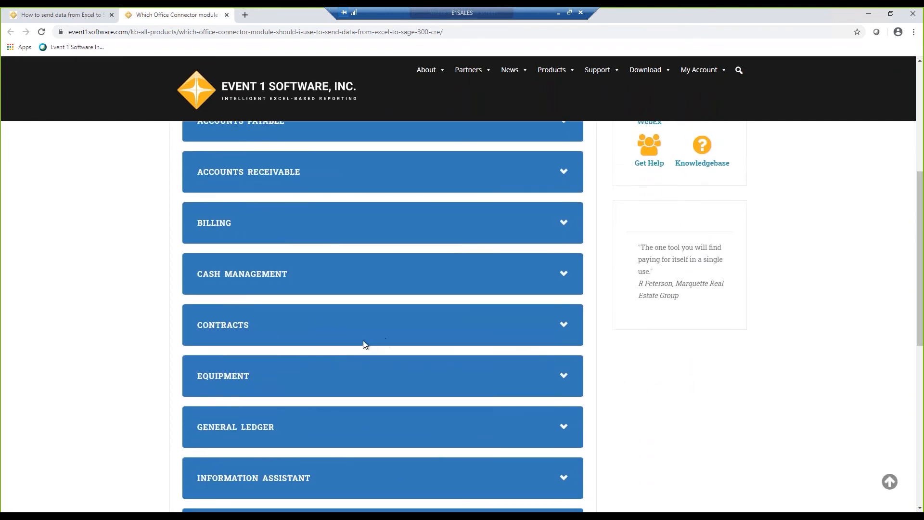
{"action": "left_click", "coordinate": [396, 334]}
{"action": "left_click", "coordinate": [922, 277]}
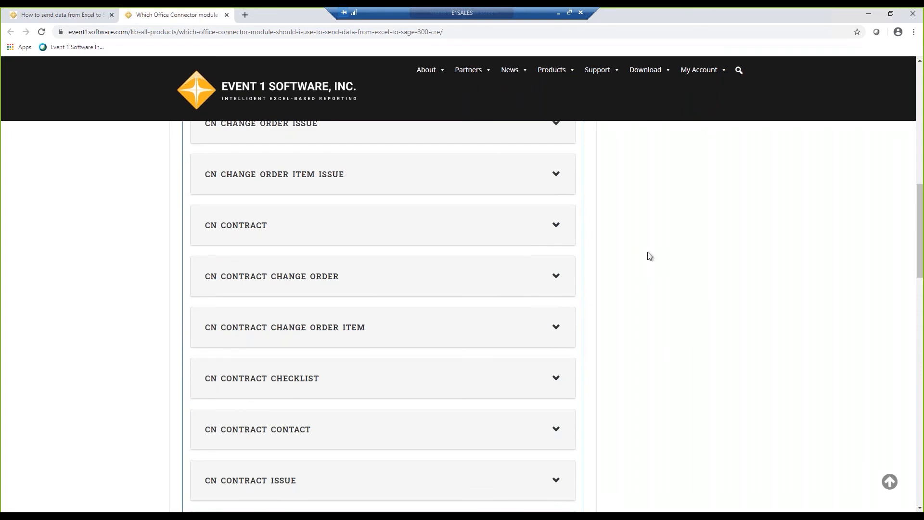
{"action": "left_click", "coordinate": [496, 227]}
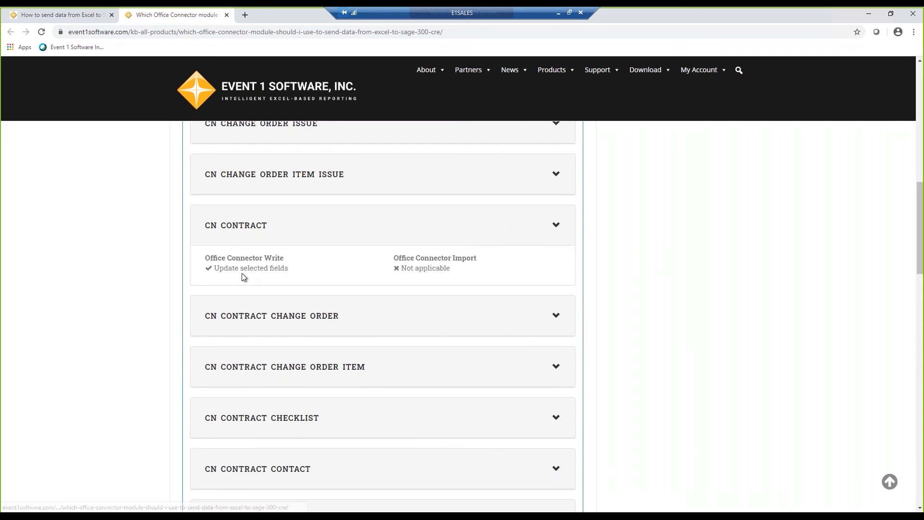